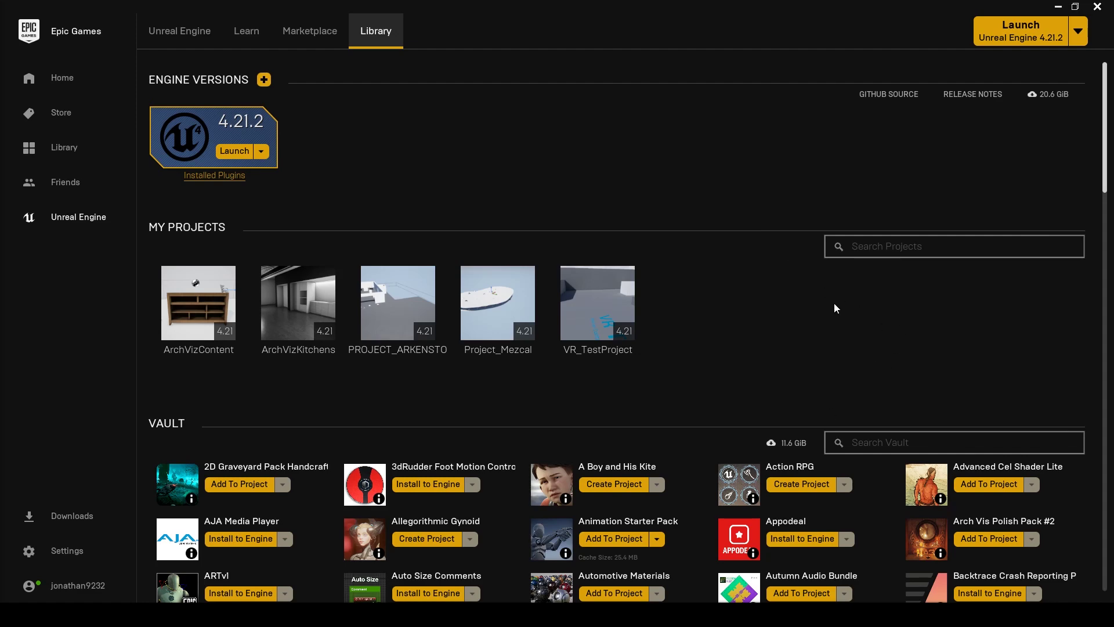
# Check the connected devices in the Oculus app, then launch Unreal Engine 4.21.2.
pyautogui.moveTo(441, 613)
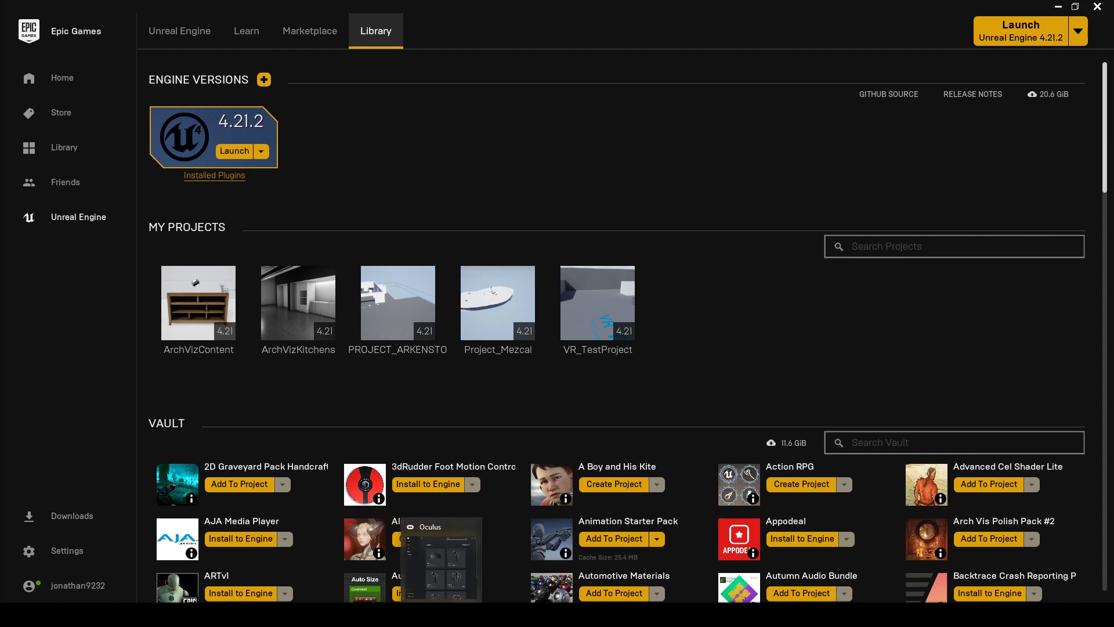
pyautogui.click(441, 557)
pyautogui.scroll(-3, 555, 319)
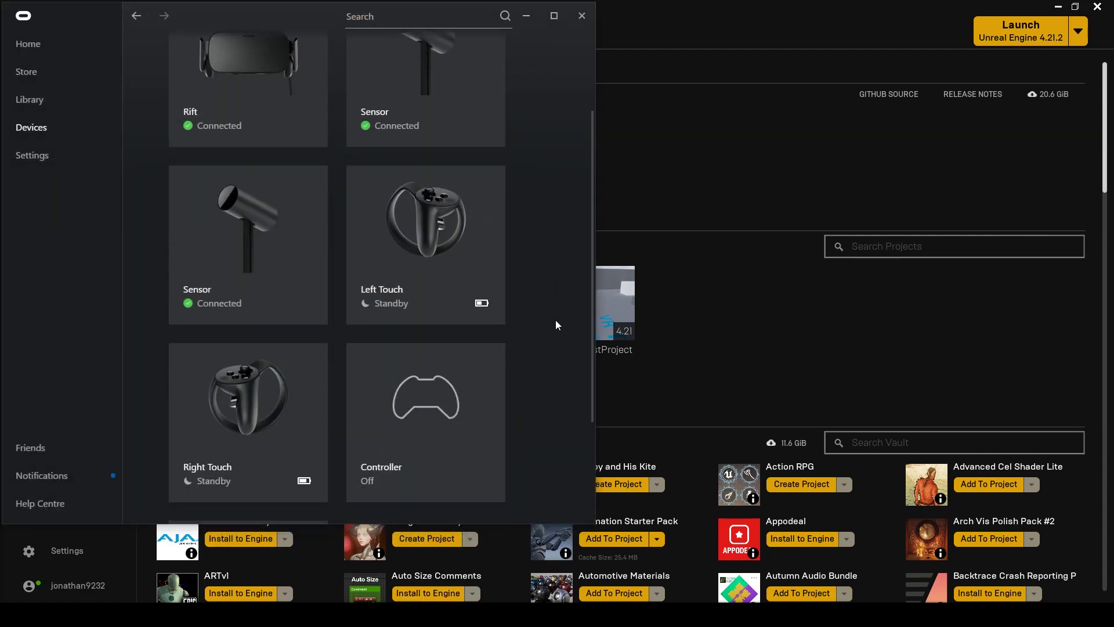
pyautogui.click(529, 15)
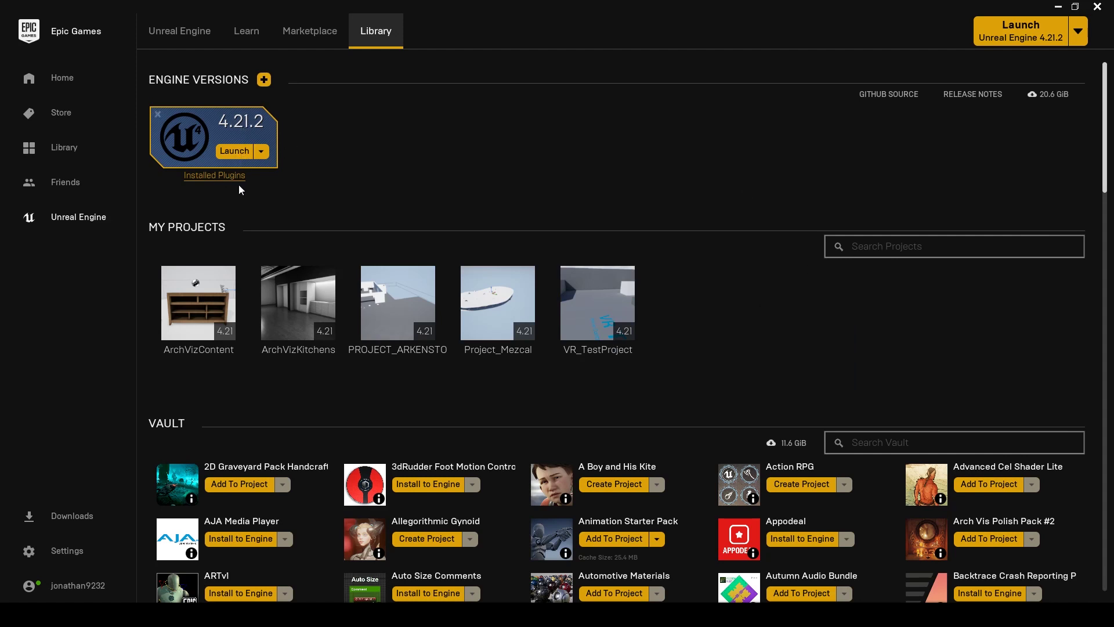
pyautogui.click(230, 152)
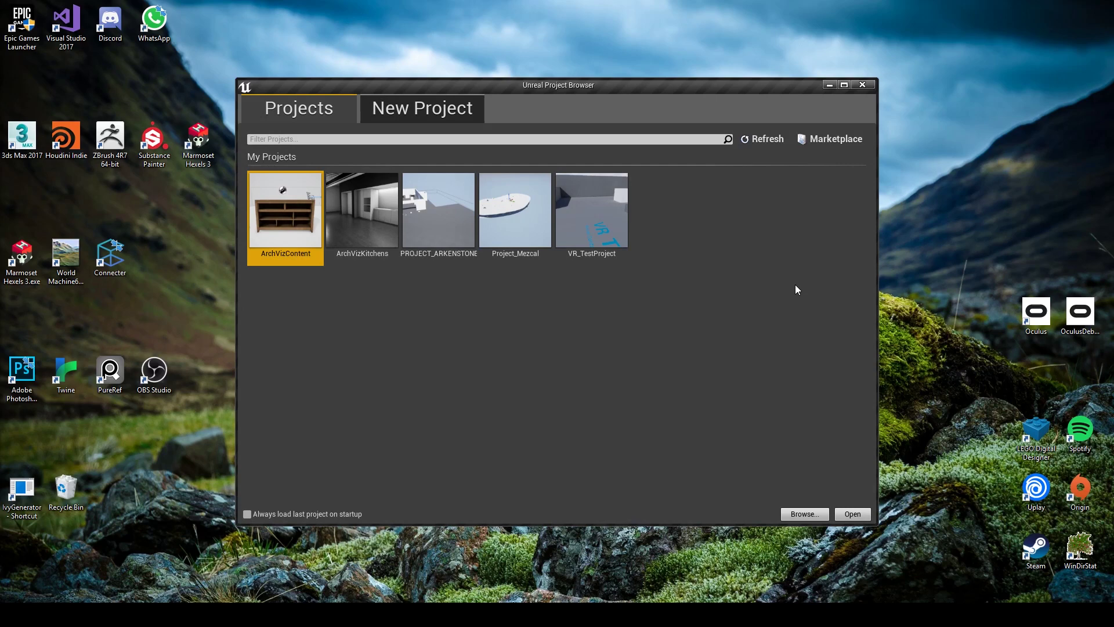
# Start a new Blueprint project from the Virtual Reality template.
pyautogui.click(400, 112)
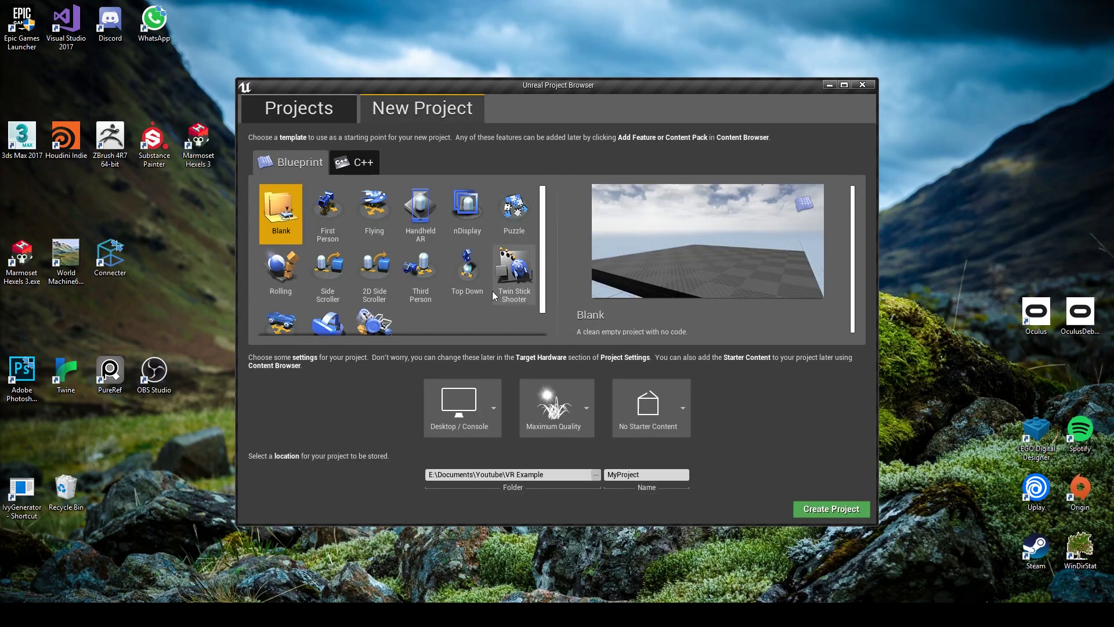
pyautogui.scroll(-1, 492, 291)
pyautogui.click(328, 302)
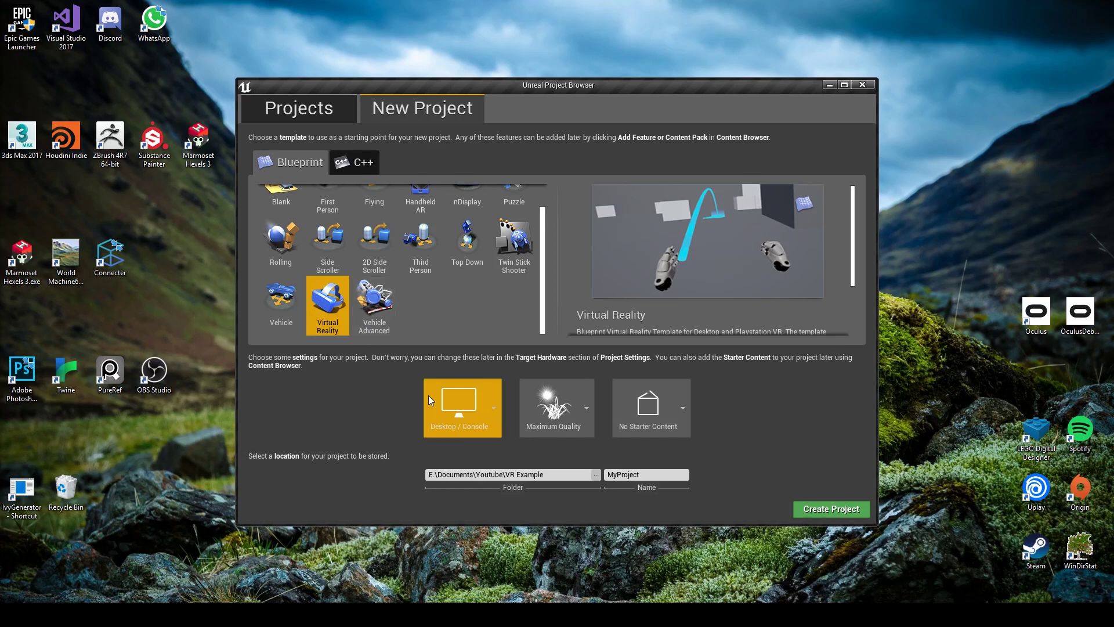
# Target Mobile / Tablet hardware with Scalable 3D or 2D graphics quality.
pyautogui.click(442, 413)
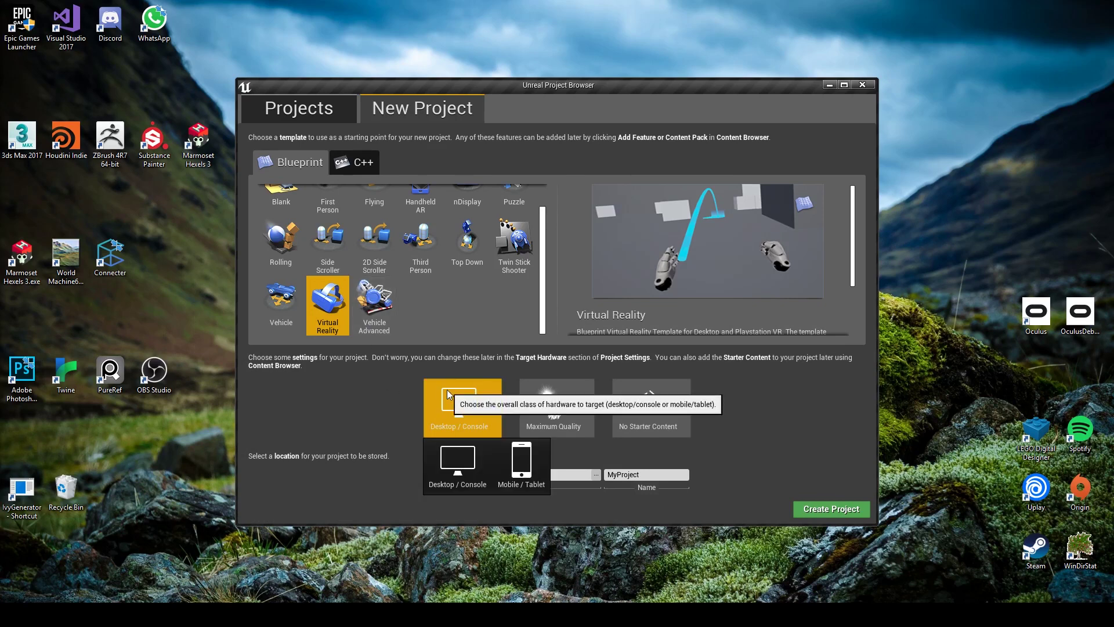
pyautogui.click(522, 459)
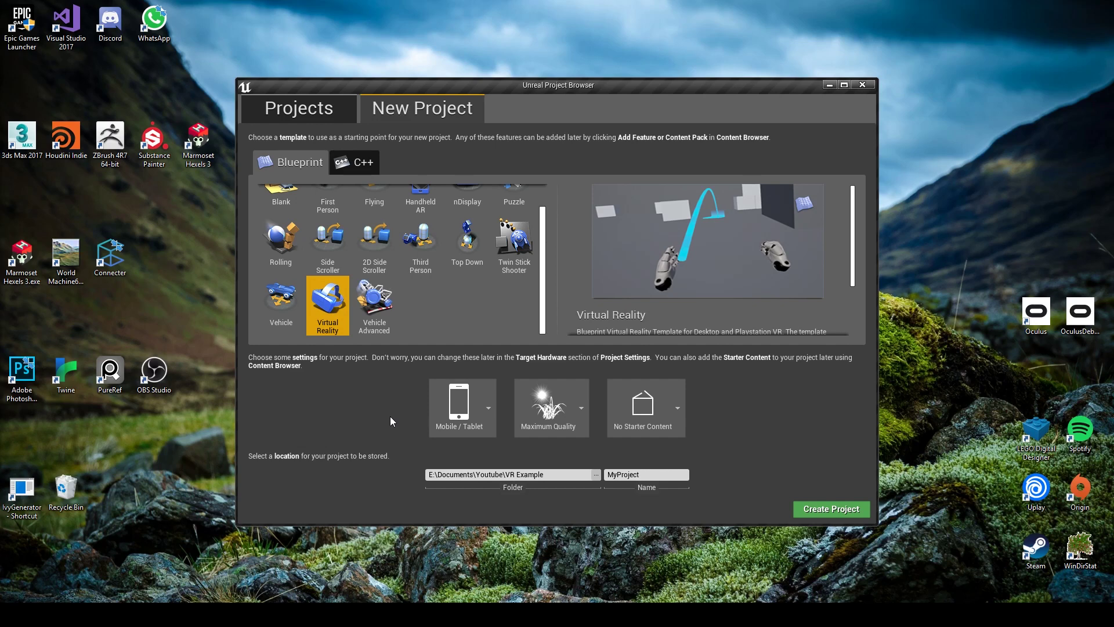
pyautogui.click(542, 429)
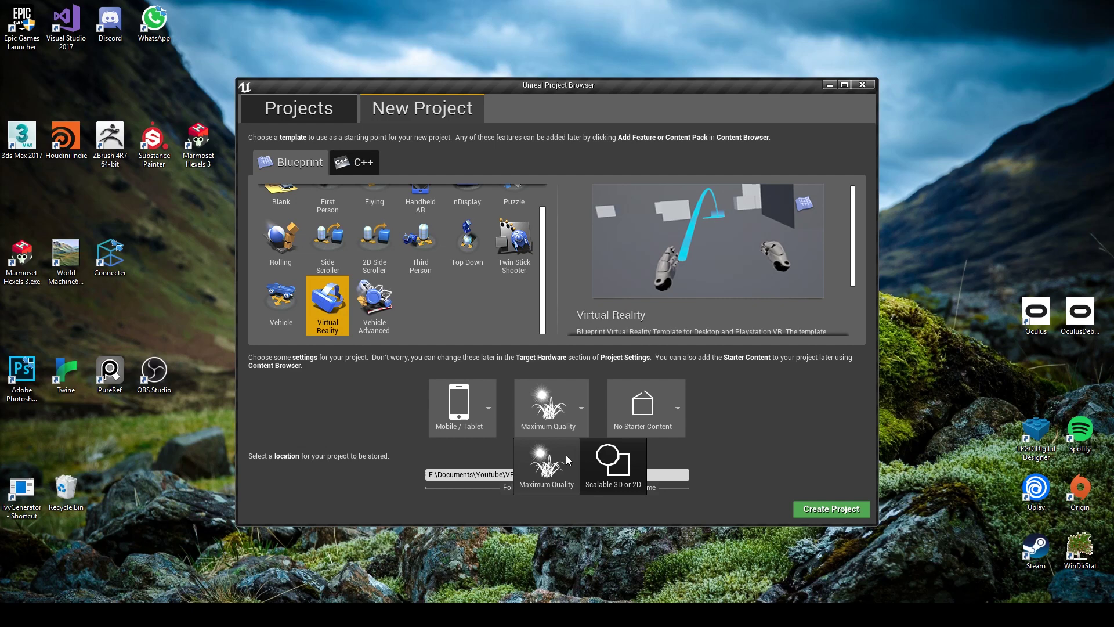
pyautogui.click(615, 464)
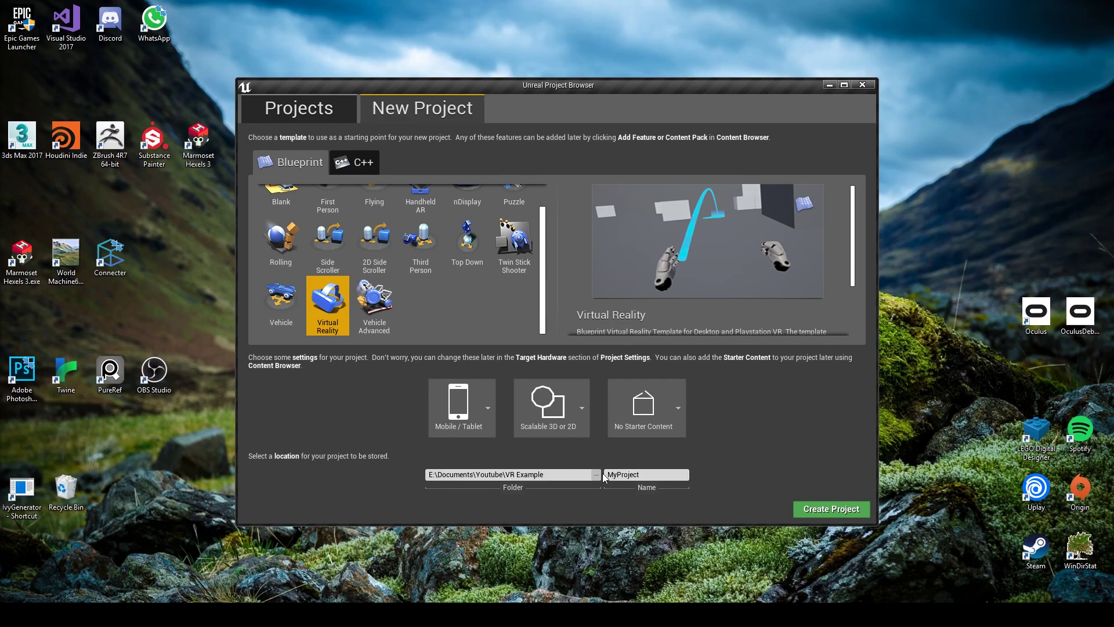
pyautogui.click(597, 475)
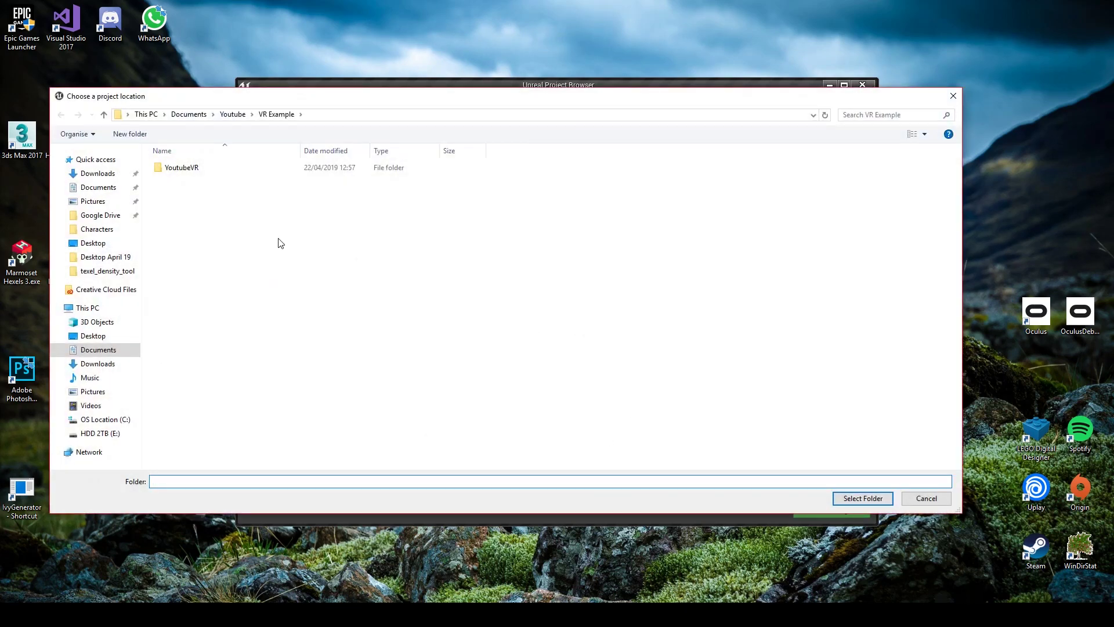
# Set the project location to E:\Documents\Youtube\VR Example\YoutubeVR\.
pyautogui.click(191, 168)
pyautogui.press('Escape')
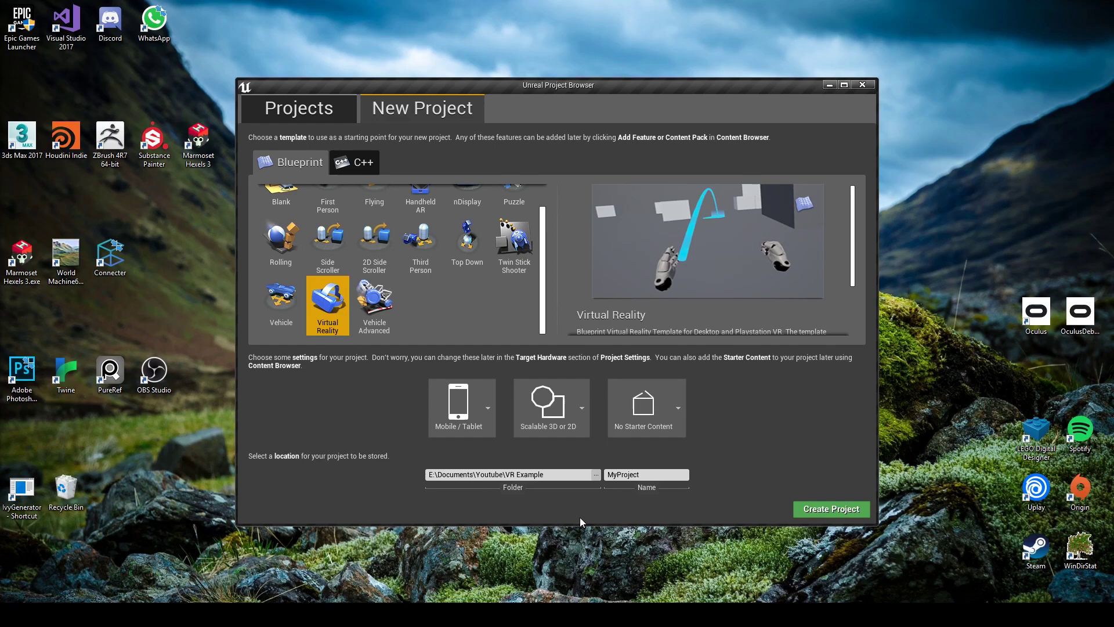
pyautogui.click(596, 475)
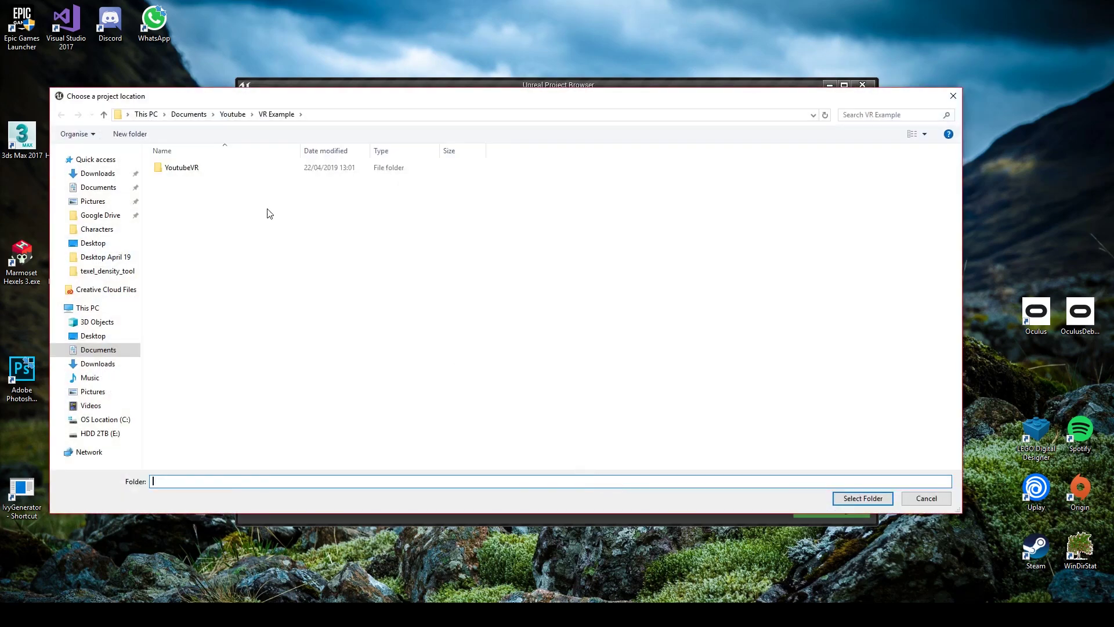
pyautogui.click(232, 114)
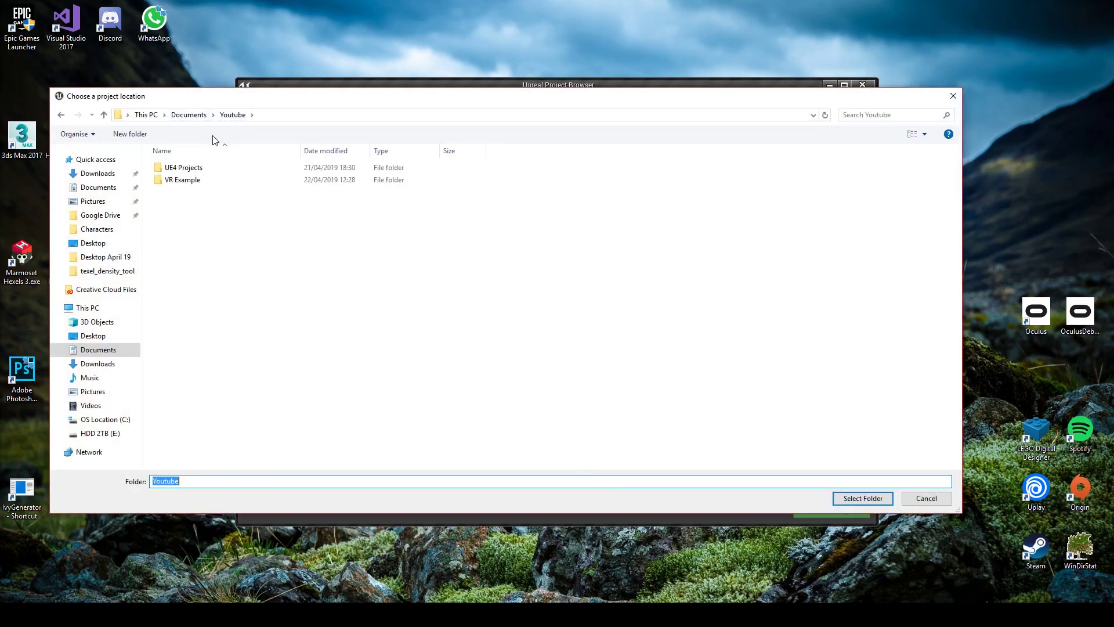
pyautogui.doubleClick(187, 182)
pyautogui.doubleClick(200, 168)
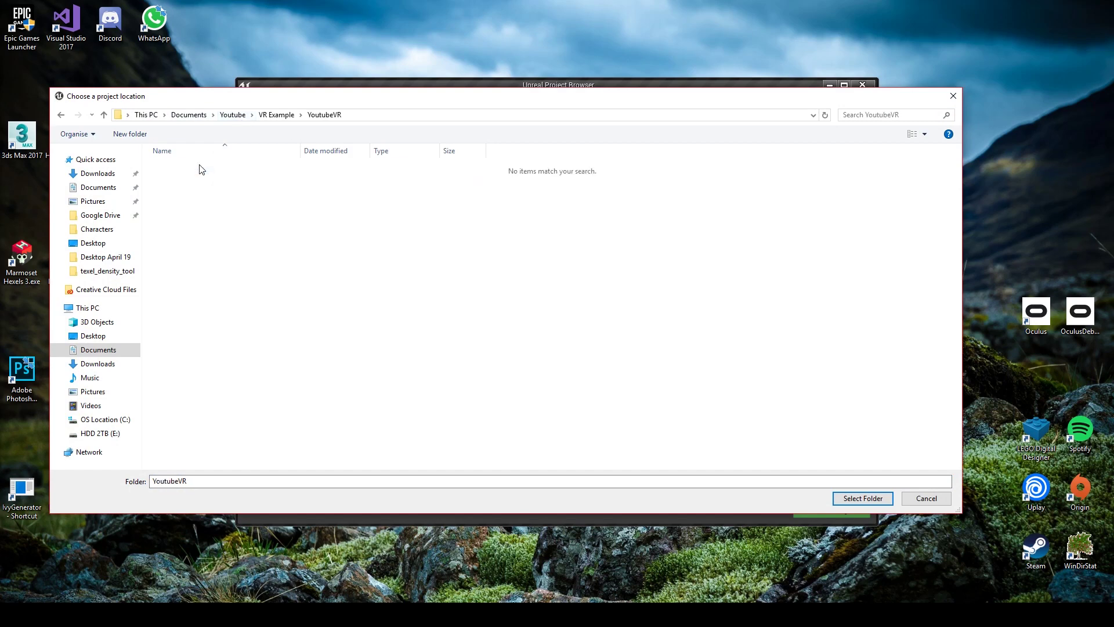
pyautogui.click(862, 497)
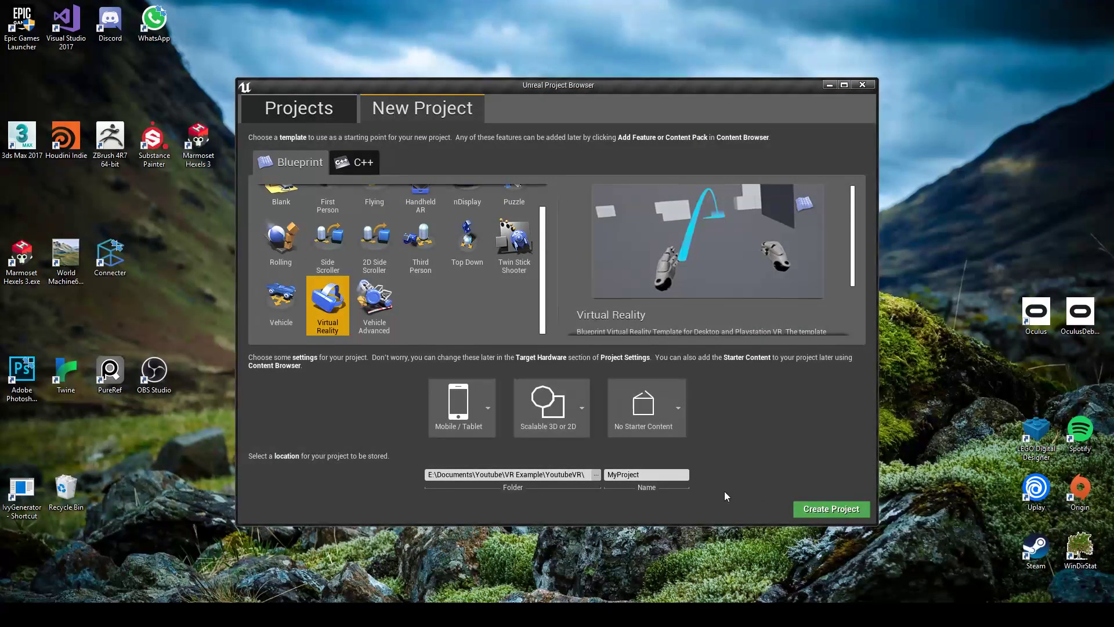
pyautogui.doubleClick(669, 477)
# Name the project YoutubeVRExample and create it.
pyautogui.write('YoutubeVRExample')
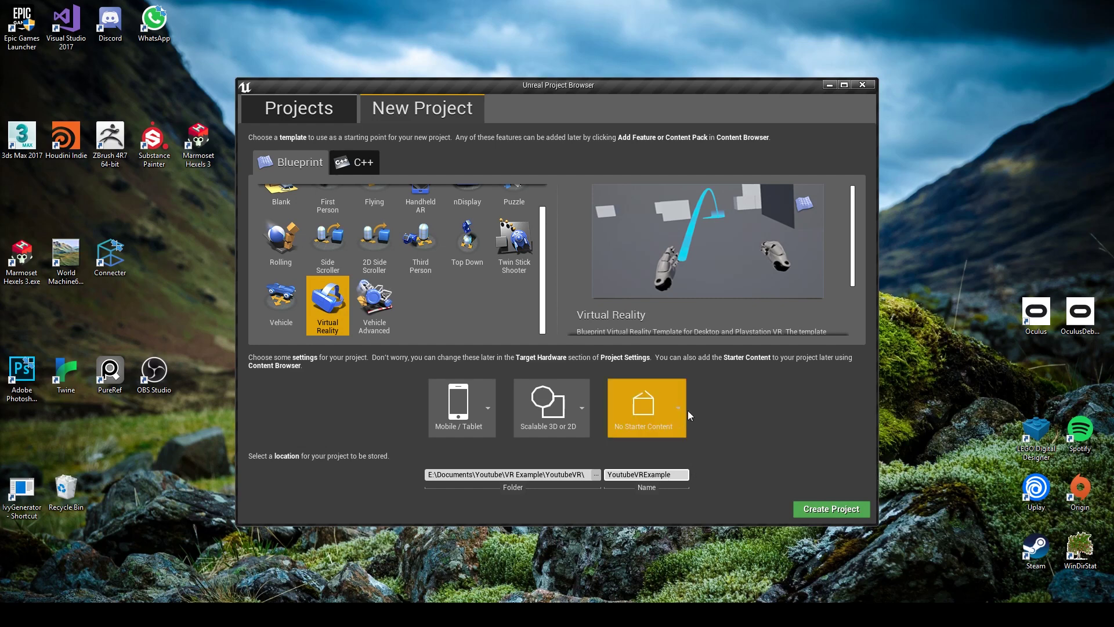
pyautogui.click(829, 510)
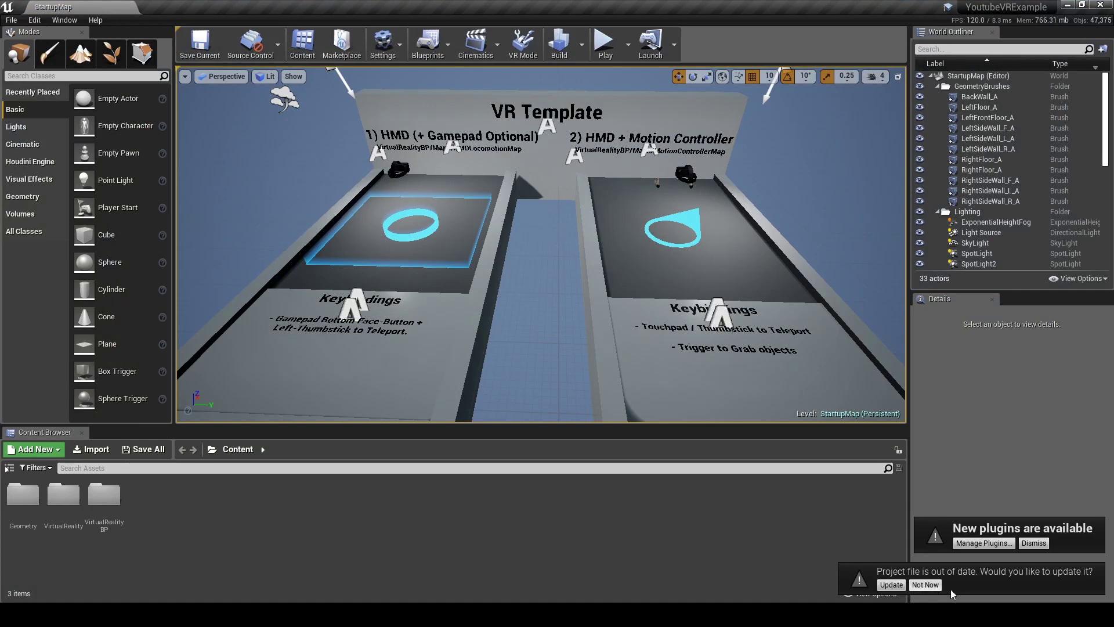
# Update the project file and confirm the Houdini Engine 17.5.173 plugin is installed.
pyautogui.click(892, 585)
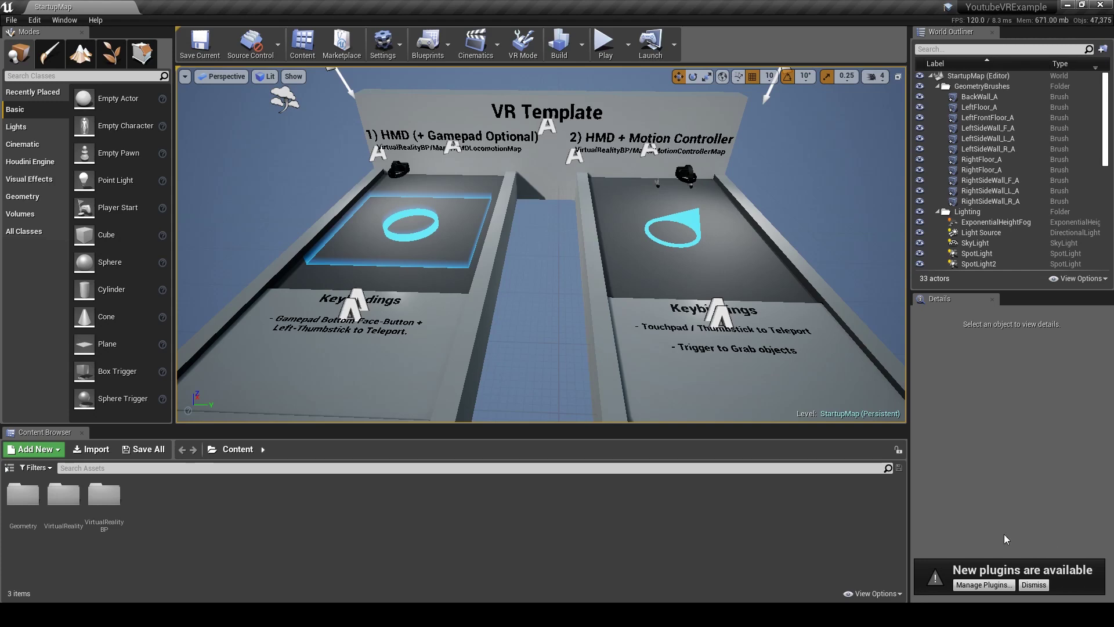
pyautogui.click(977, 584)
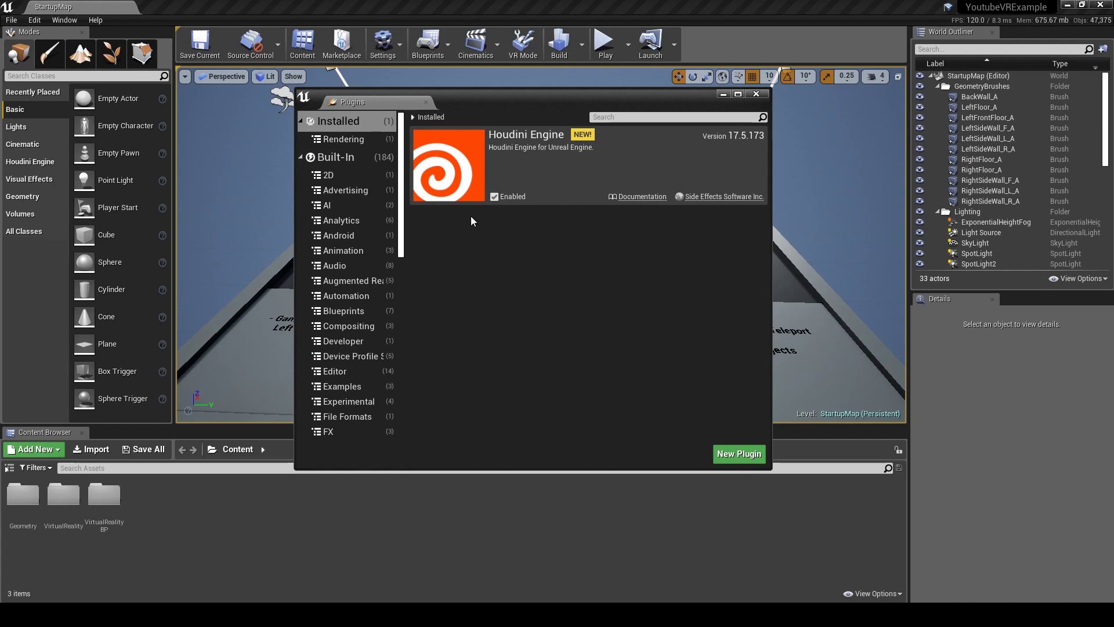
pyautogui.click(755, 95)
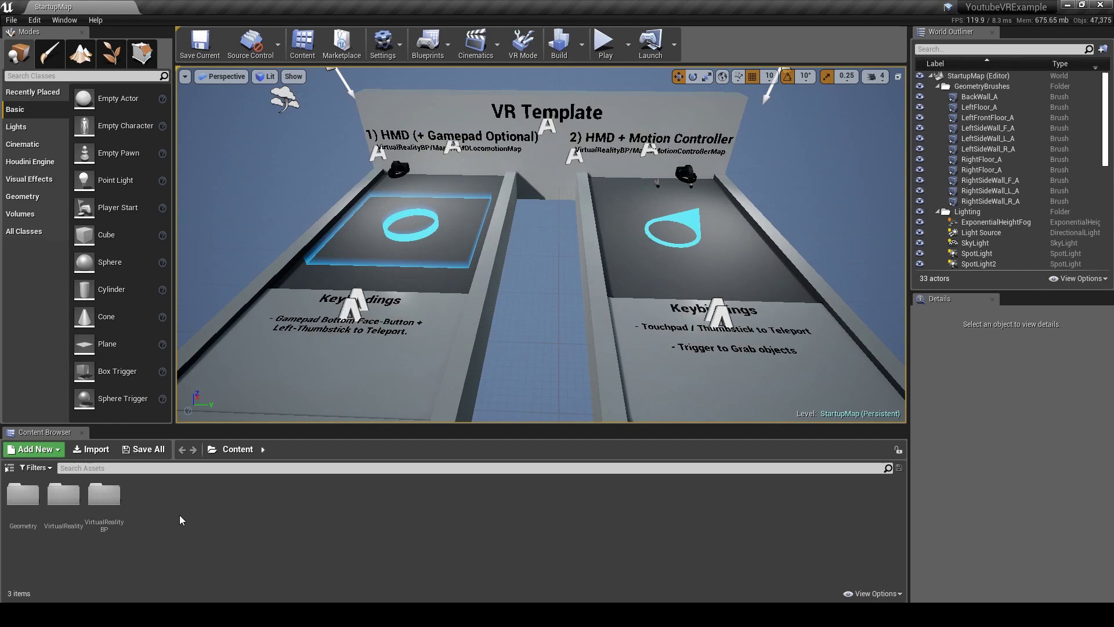
# Open the MotionControllerMap level from VirtualRealityBP > Maps.
pyautogui.moveTo(602, 263); pyautogui.dragTo(637, 231, button='right')
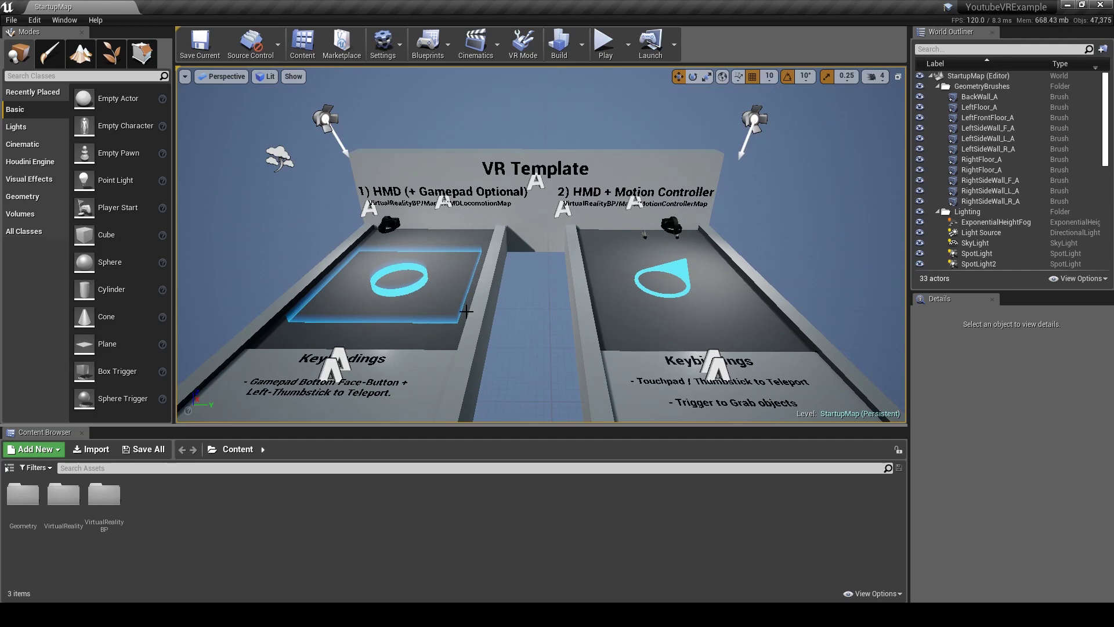
pyautogui.moveTo(469, 302); pyautogui.dragTo(511, 289, button='right')
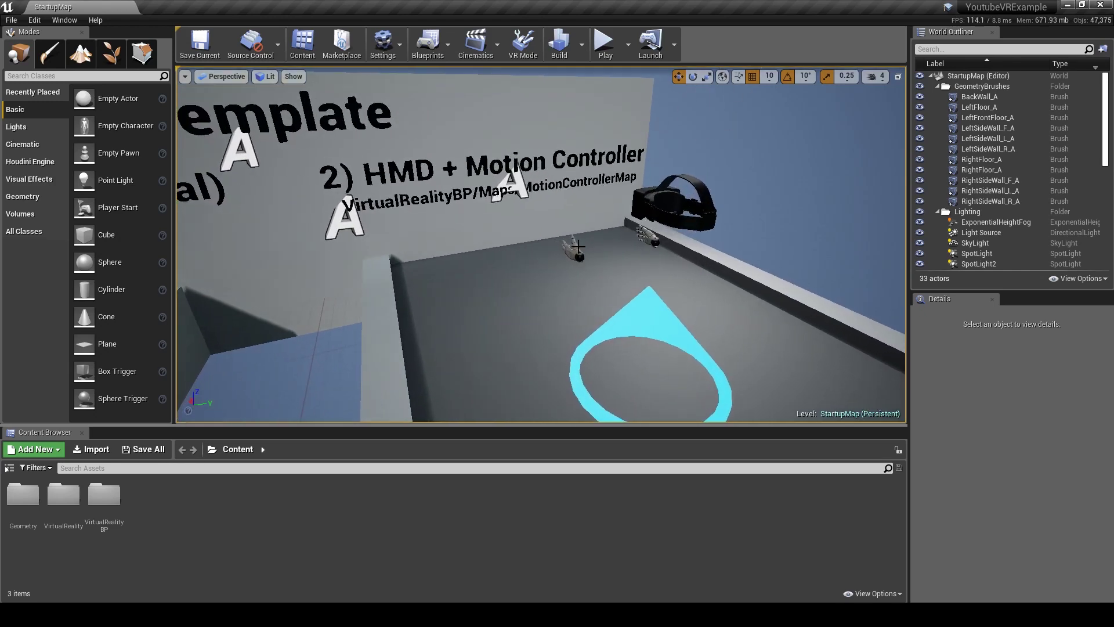
pyautogui.doubleClick(104, 496)
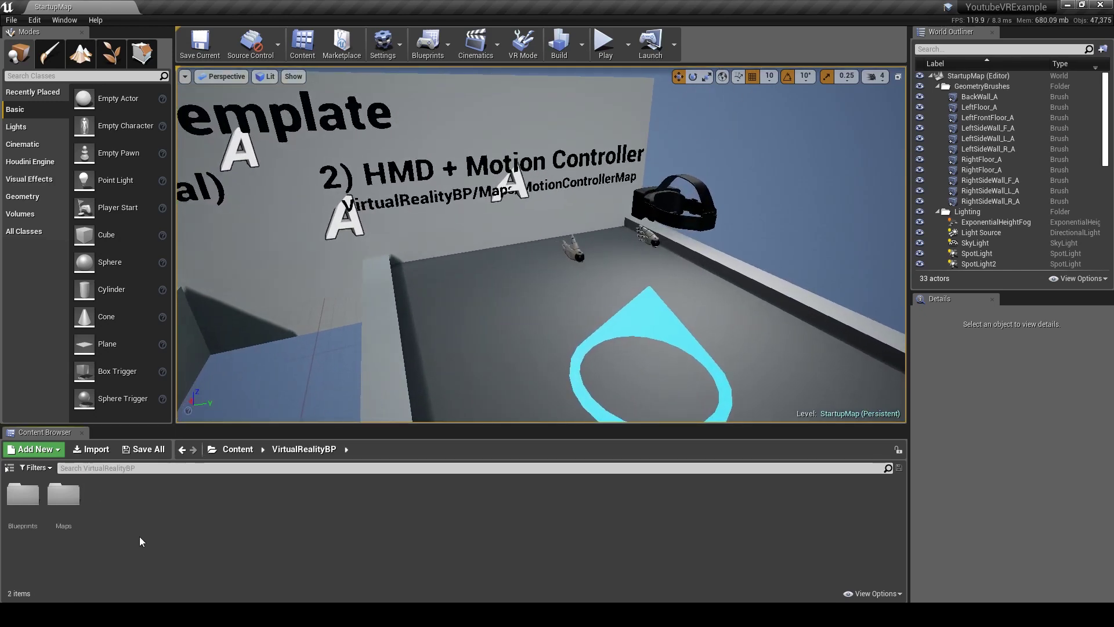
pyautogui.doubleClick(63, 494)
pyautogui.doubleClick(100, 499)
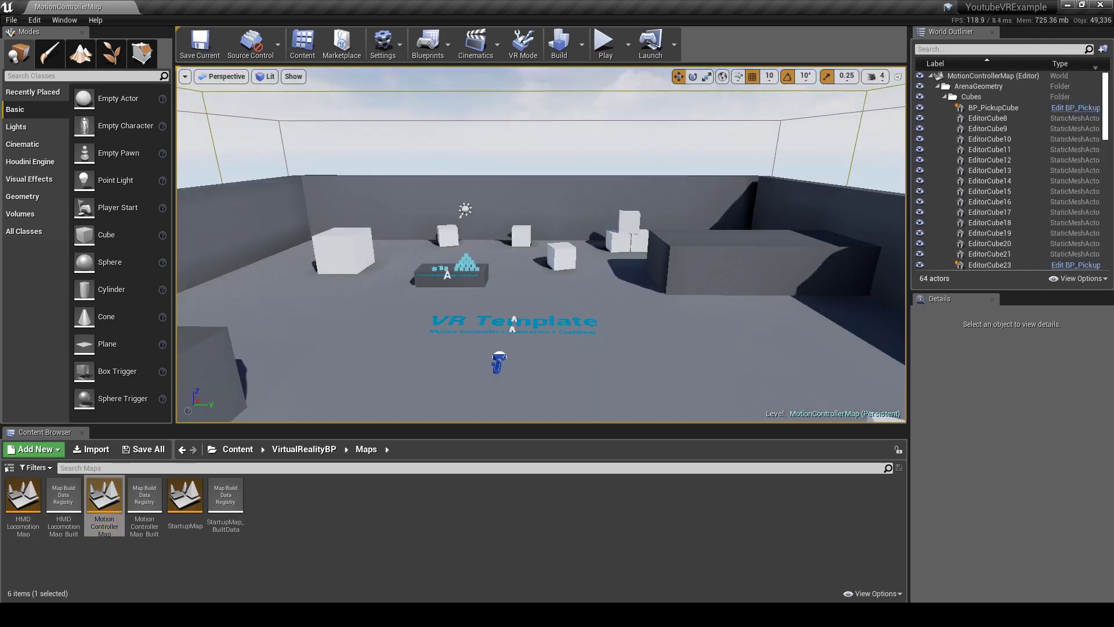
pyautogui.moveTo(456, 144); pyautogui.dragTo(456, 145, button='right')
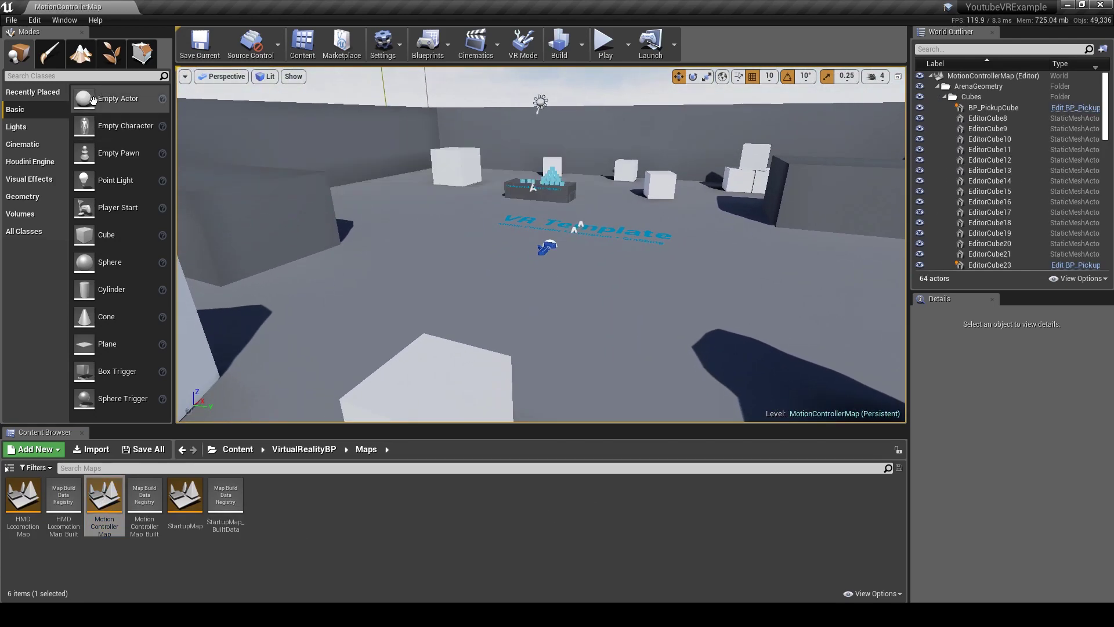
# Set Editor Startup Map to MotionControllerMap in Project Settings > Maps & Modes.
pyautogui.click(11, 20)
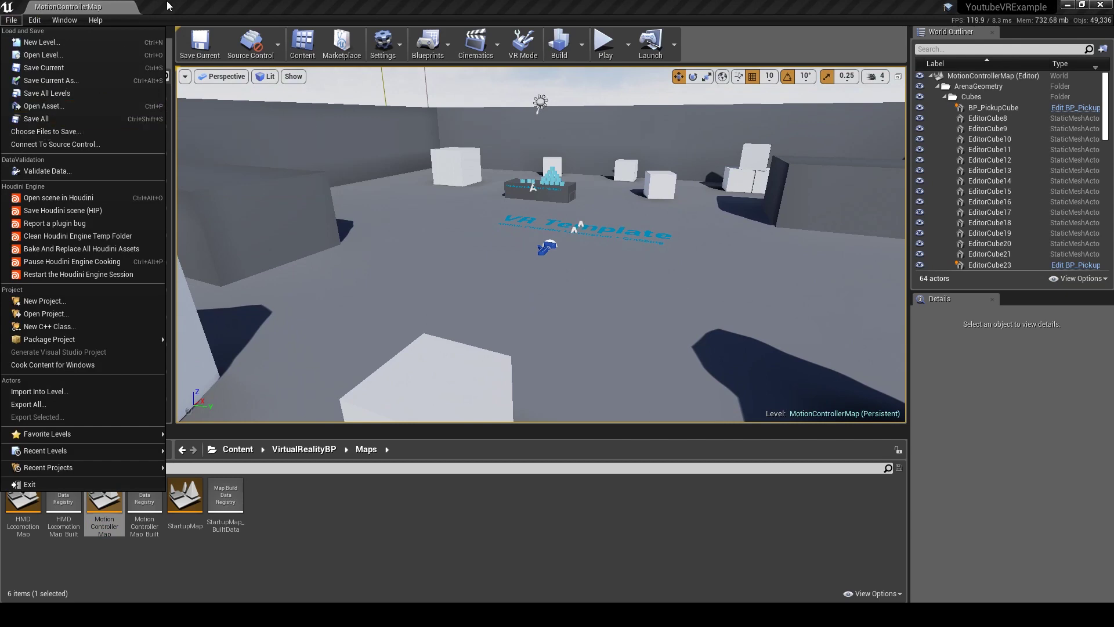
pyautogui.click(35, 20)
pyautogui.click(34, 19)
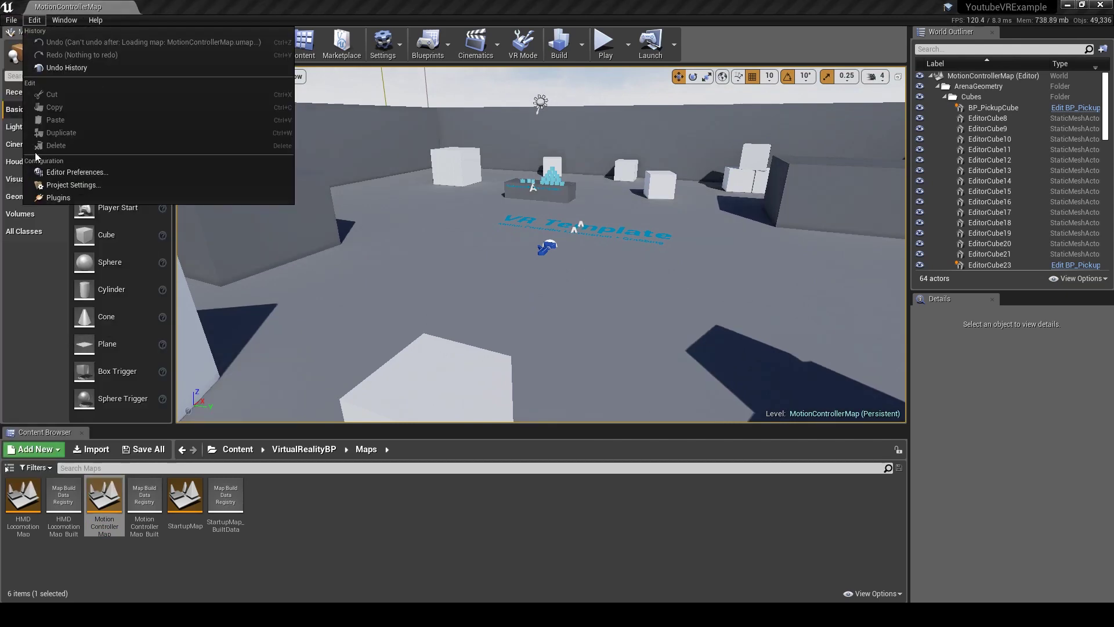
pyautogui.click(53, 185)
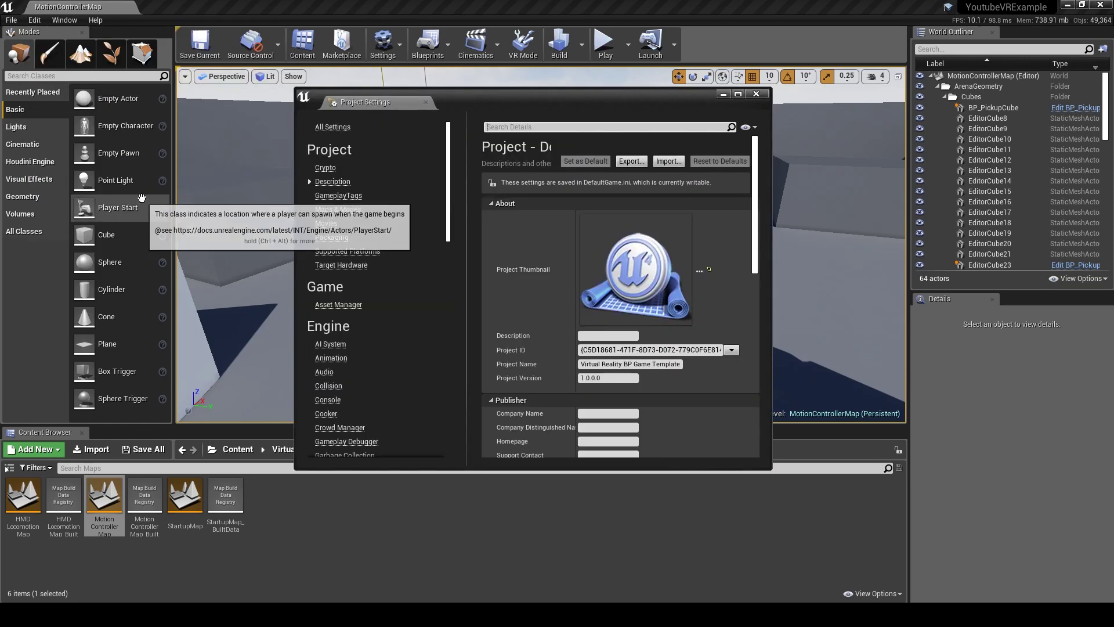
pyautogui.click(337, 210)
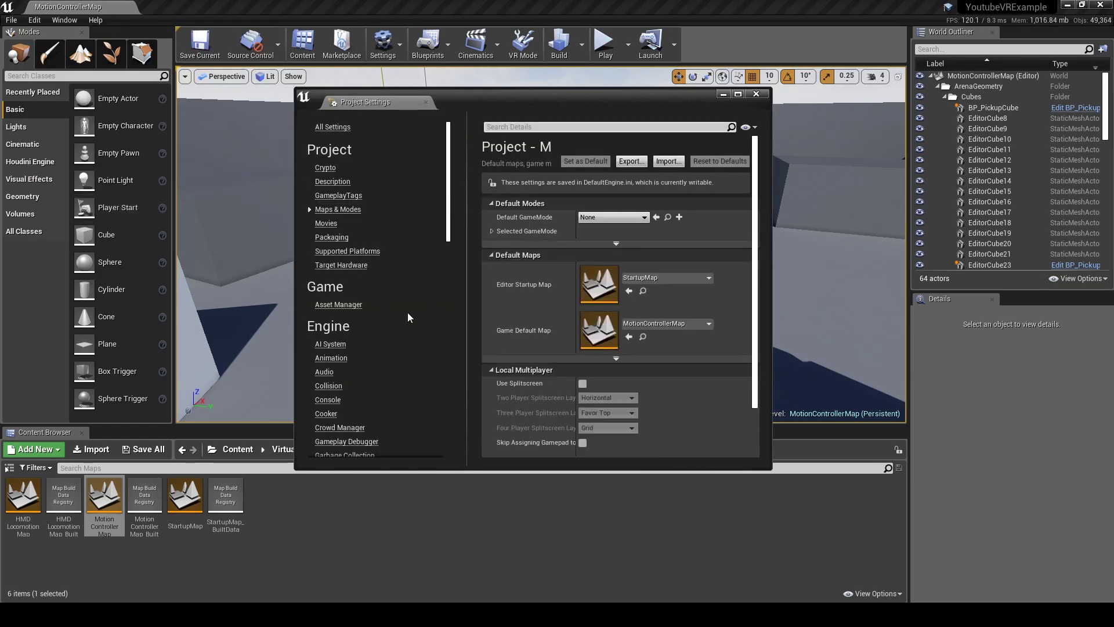
pyautogui.click(650, 277)
pyautogui.click(694, 448)
pyautogui.click(756, 94)
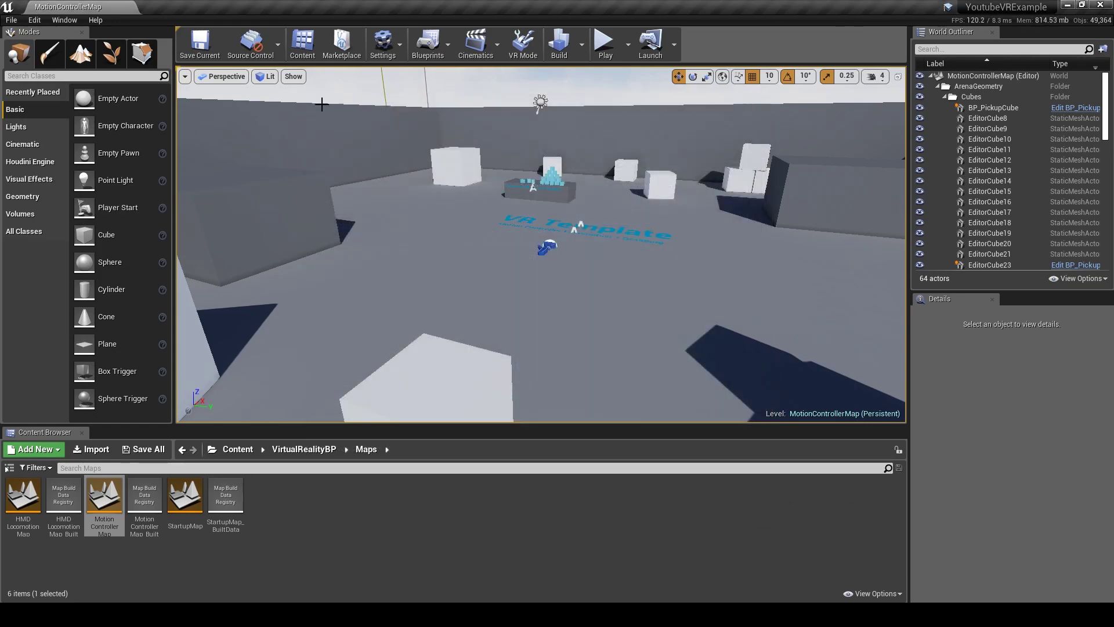
pyautogui.click(11, 20)
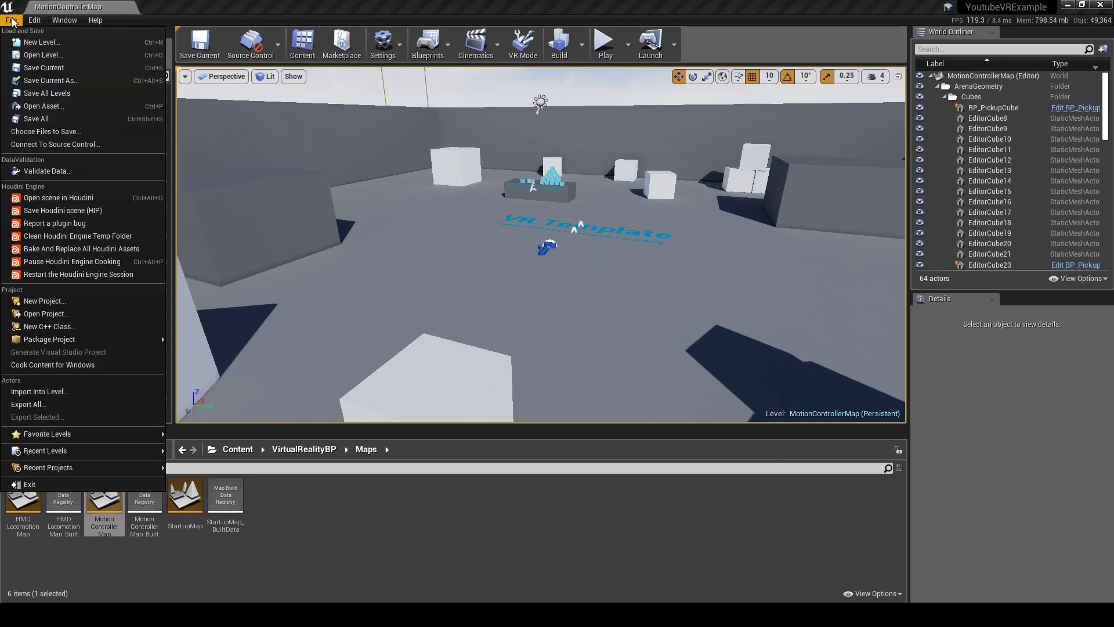
pyautogui.click(65, 123)
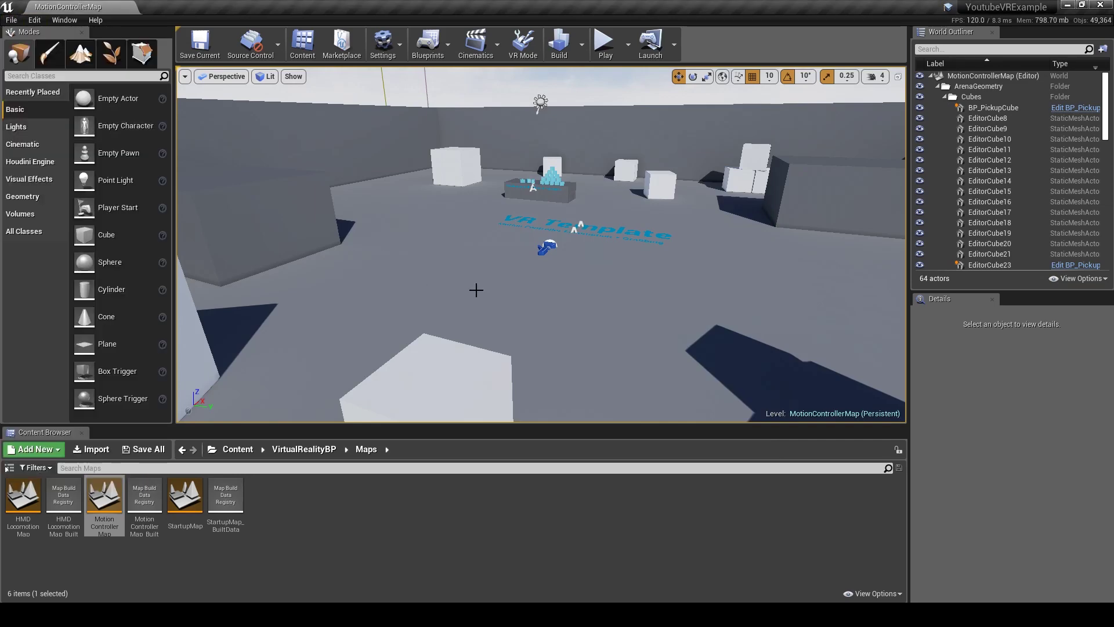
pyautogui.moveTo(475, 289); pyautogui.dragTo(530, 281, button='right')
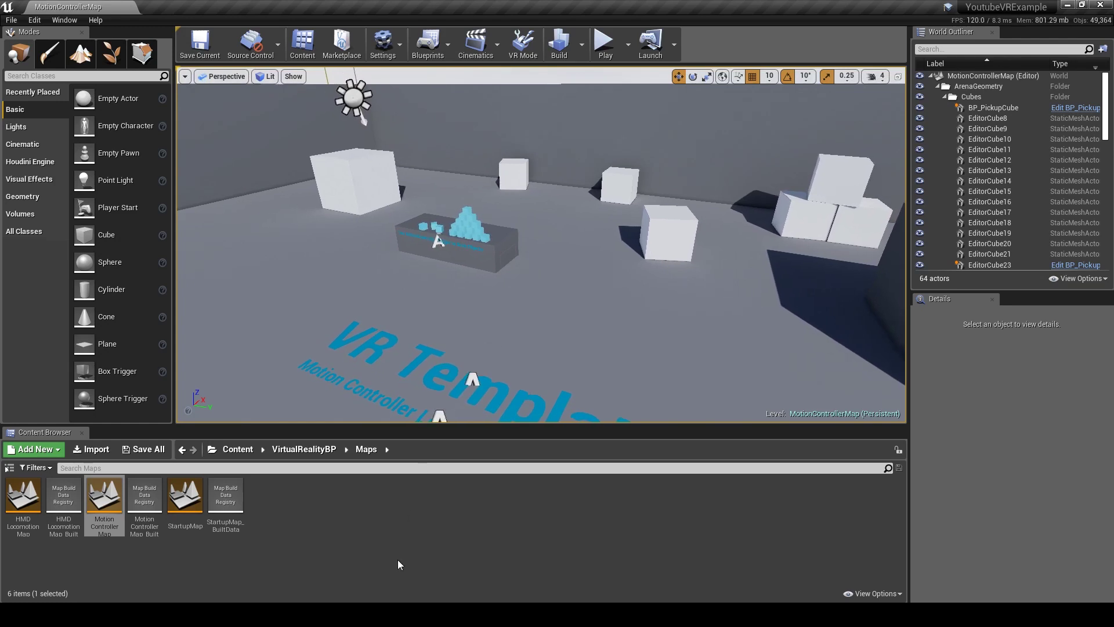
pyautogui.click(304, 560)
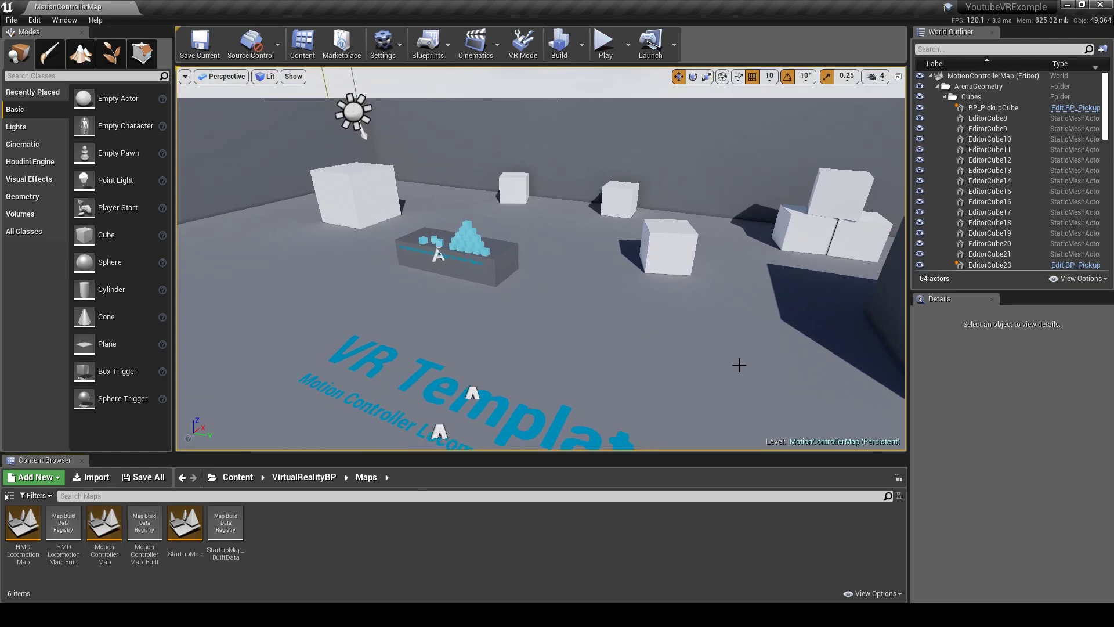
pyautogui.click(34, 19)
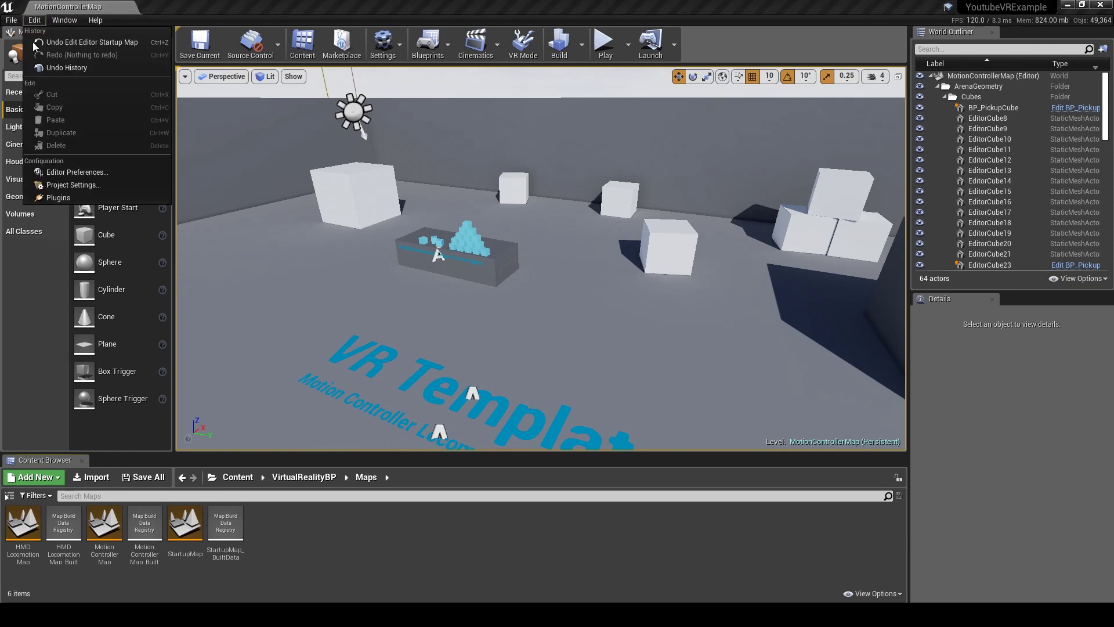
# Show the Engine > Rendering project settings at the Forward Renderer section.
pyautogui.click(78, 185)
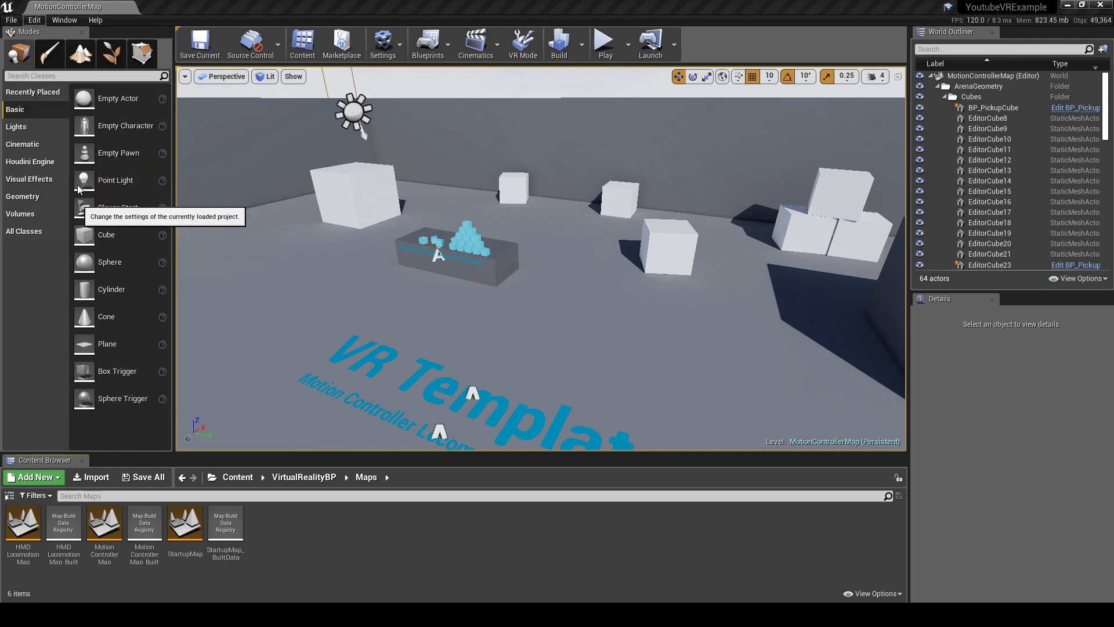
pyautogui.scroll(-5, 138, 281)
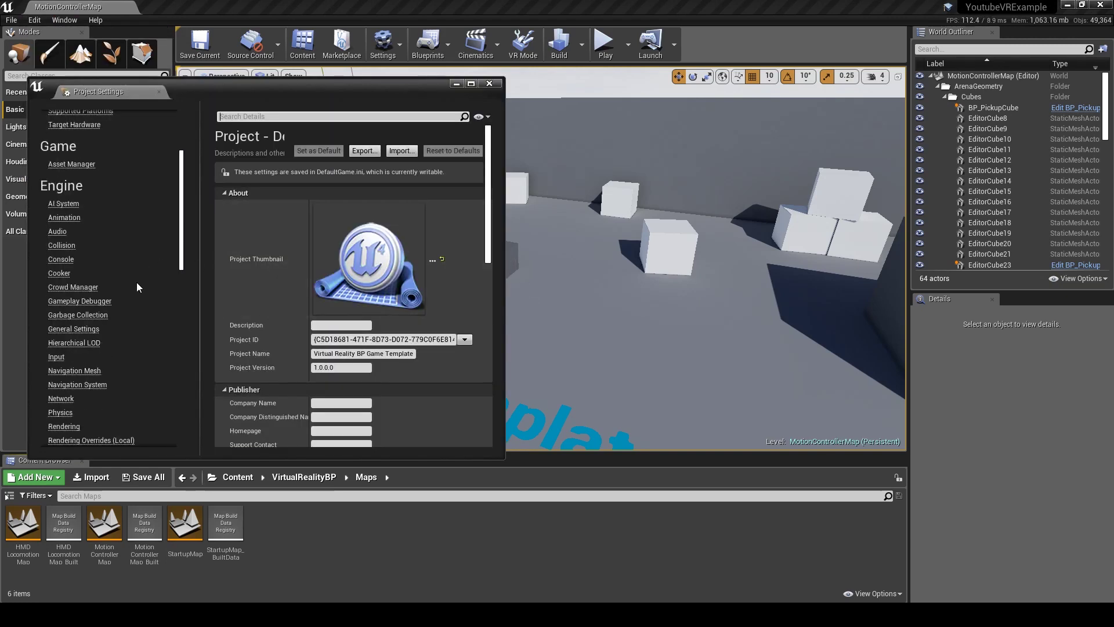
pyautogui.scroll(-4, 139, 279)
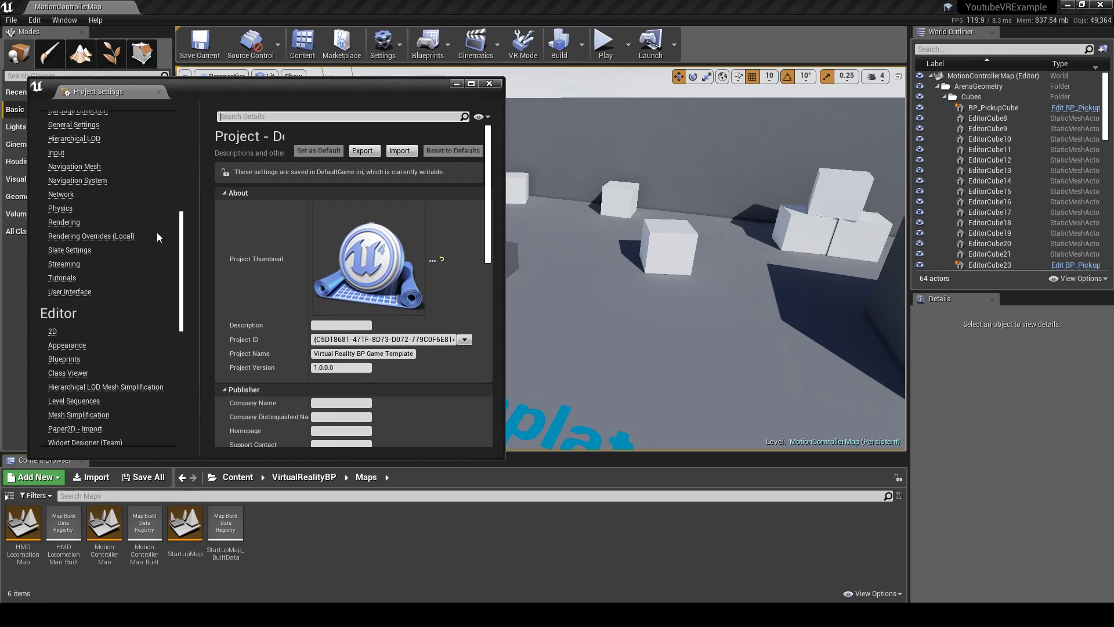
pyautogui.scroll(-5, 114, 266)
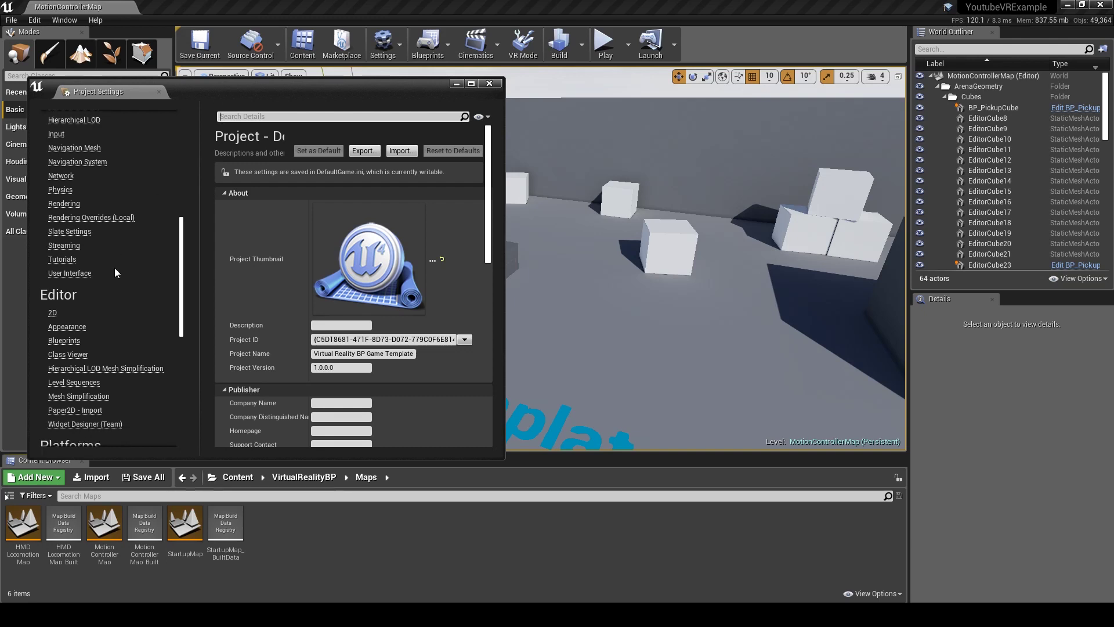
pyautogui.scroll(6, 110, 272)
pyautogui.click(67, 238)
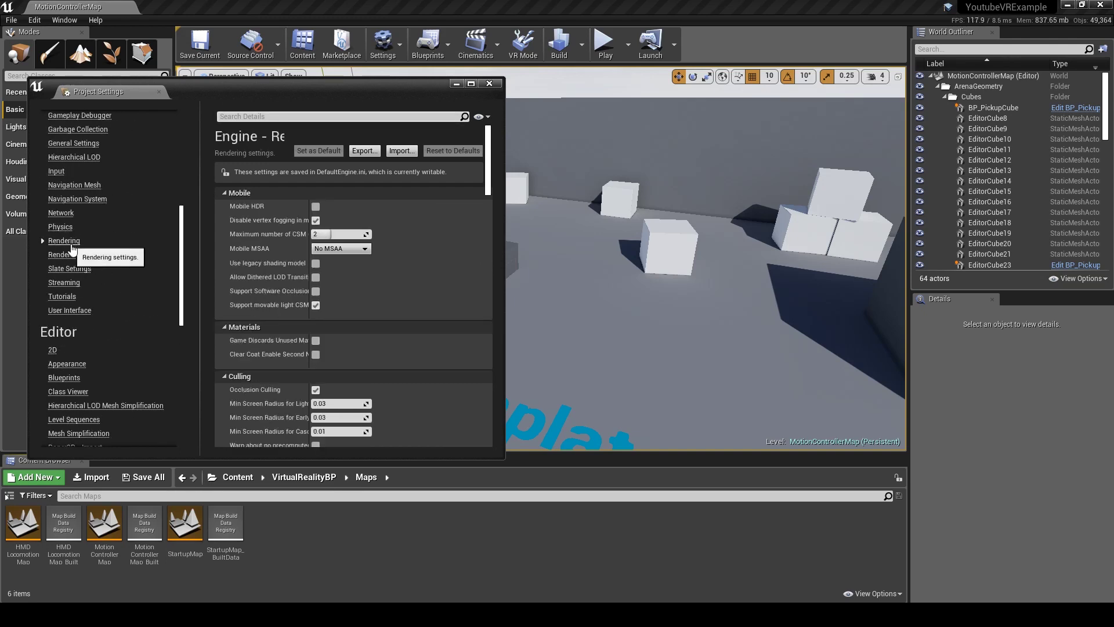
pyautogui.scroll(-6, 235, 340)
pyautogui.scroll(-5, 235, 336)
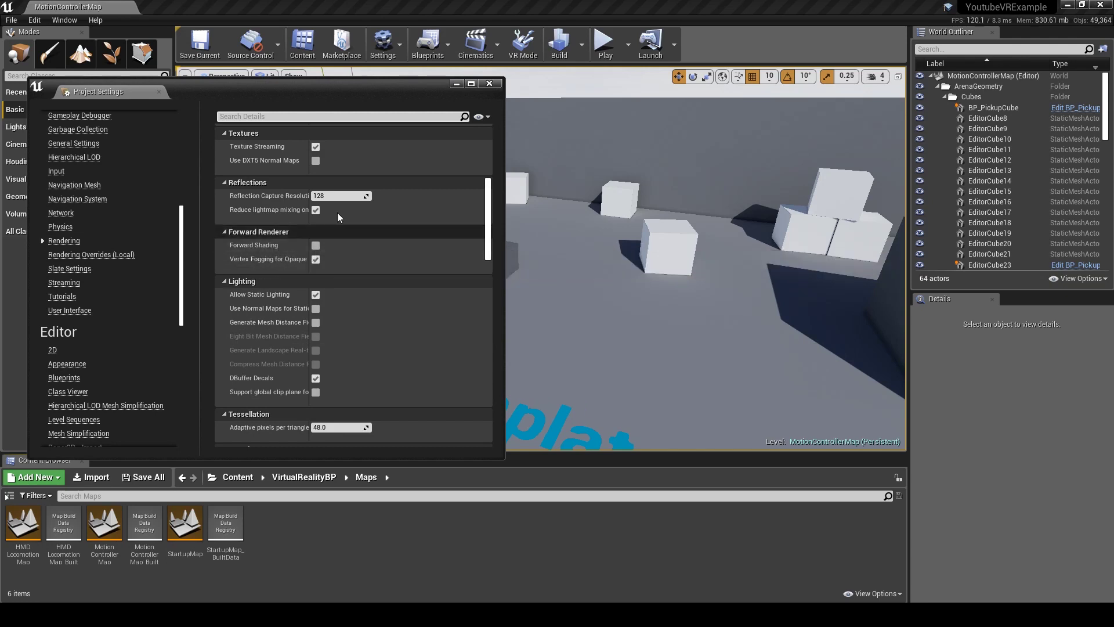
# Move the settings window aside and bring up the console.
pyautogui.moveTo(370, 83); pyautogui.dragTo(329, 247)
pyautogui.moveTo(704, 225); pyautogui.dragTo(705, 226, button='right')
pyautogui.press('`')
# Run t.MaxFPS 999 in the console to lift the frame-rate cap.
pyautogui.write('max')
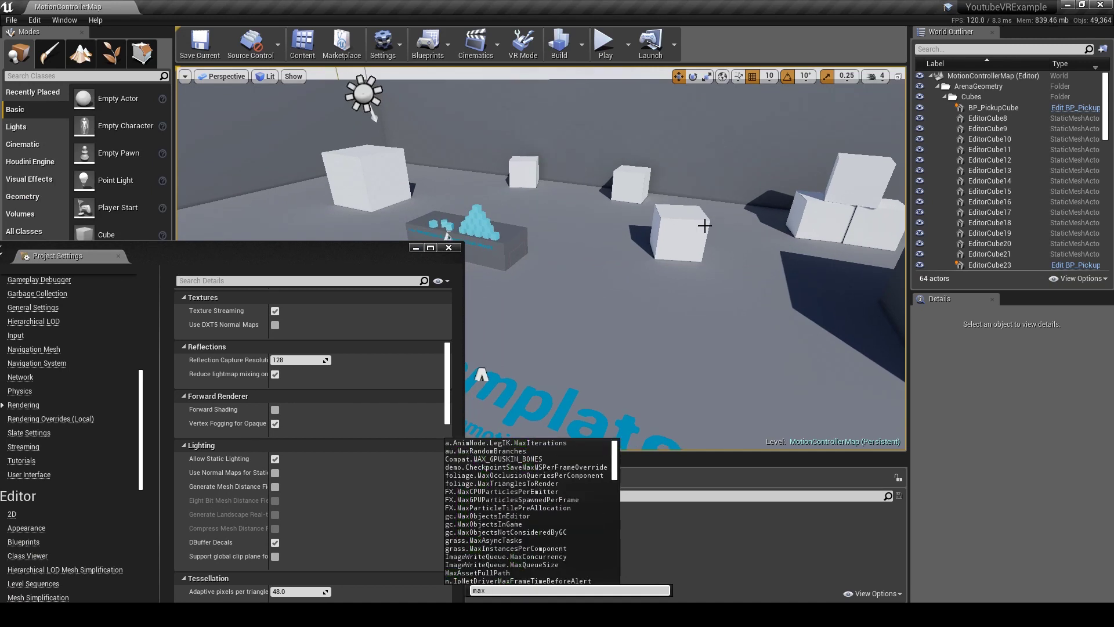
pyautogui.write('fps')
pyautogui.press('Tab')
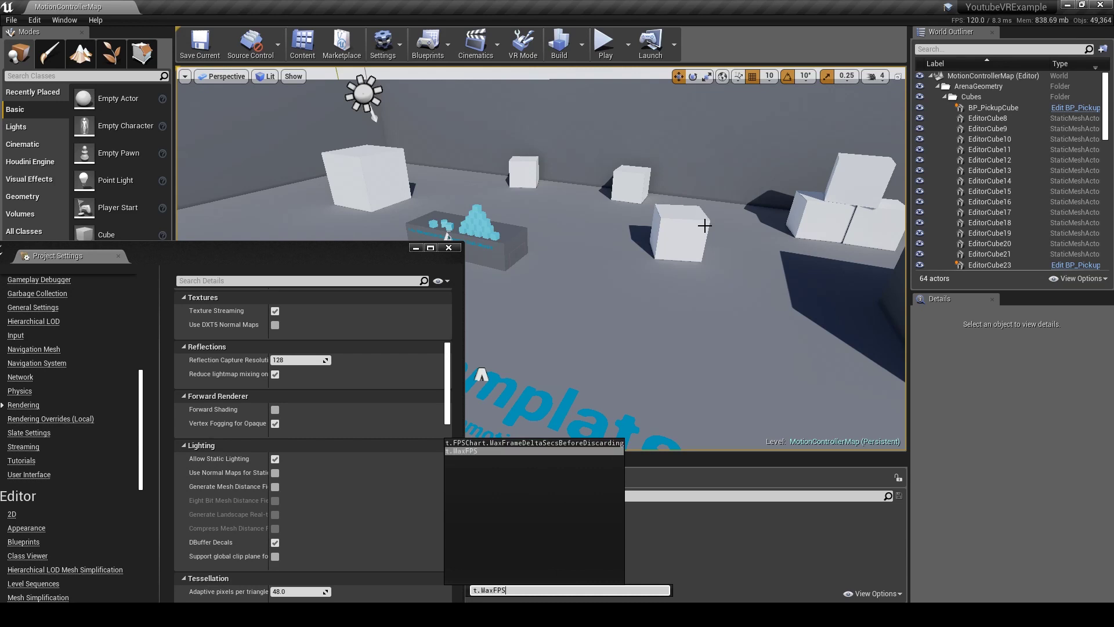
pyautogui.write('999')
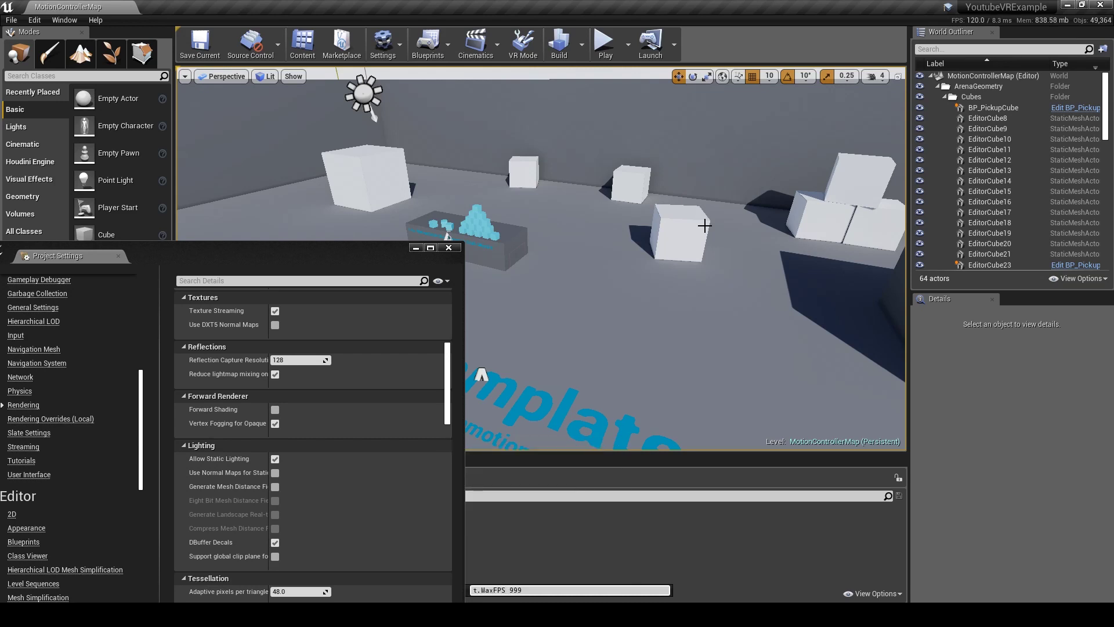
pyautogui.press('Return')
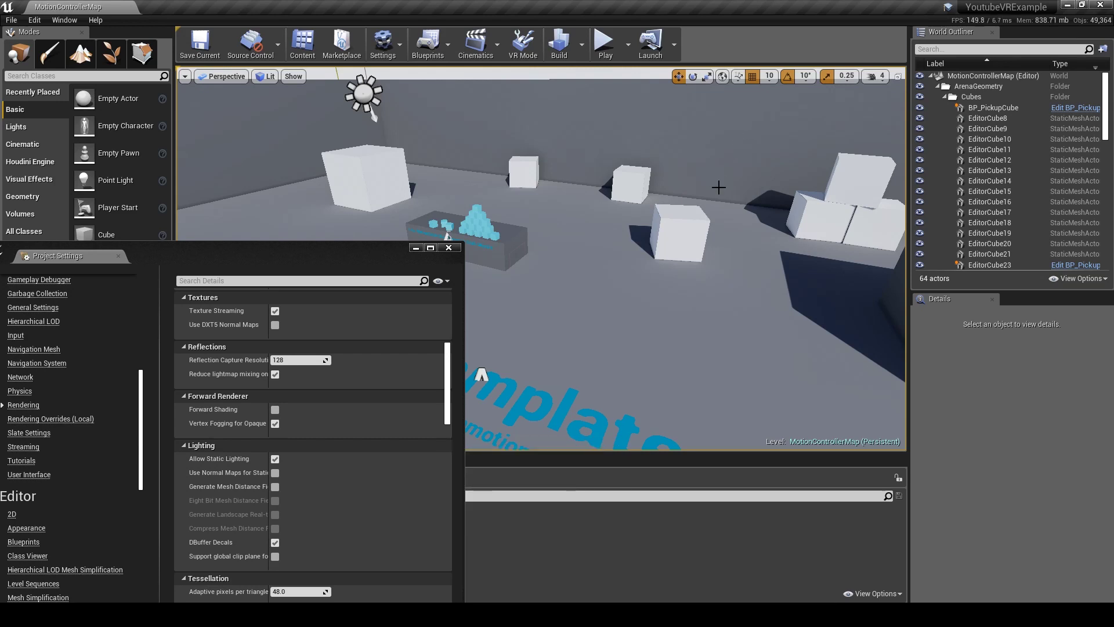
# Look around the arena to check the frame rate, widening the outliner.
pyautogui.moveTo(718, 186); pyautogui.dragTo(681, 256, button='right')
pyautogui.moveTo(1018, 302); pyautogui.dragTo(1010, 457)
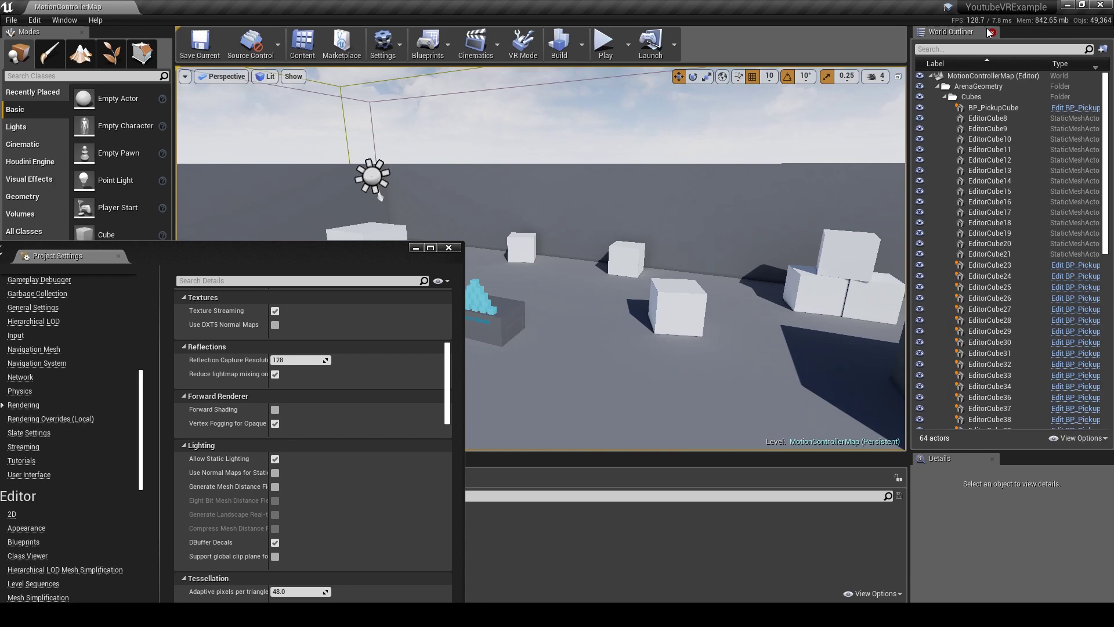
pyautogui.moveTo(888, 93); pyautogui.dragTo(864, 232, button='right')
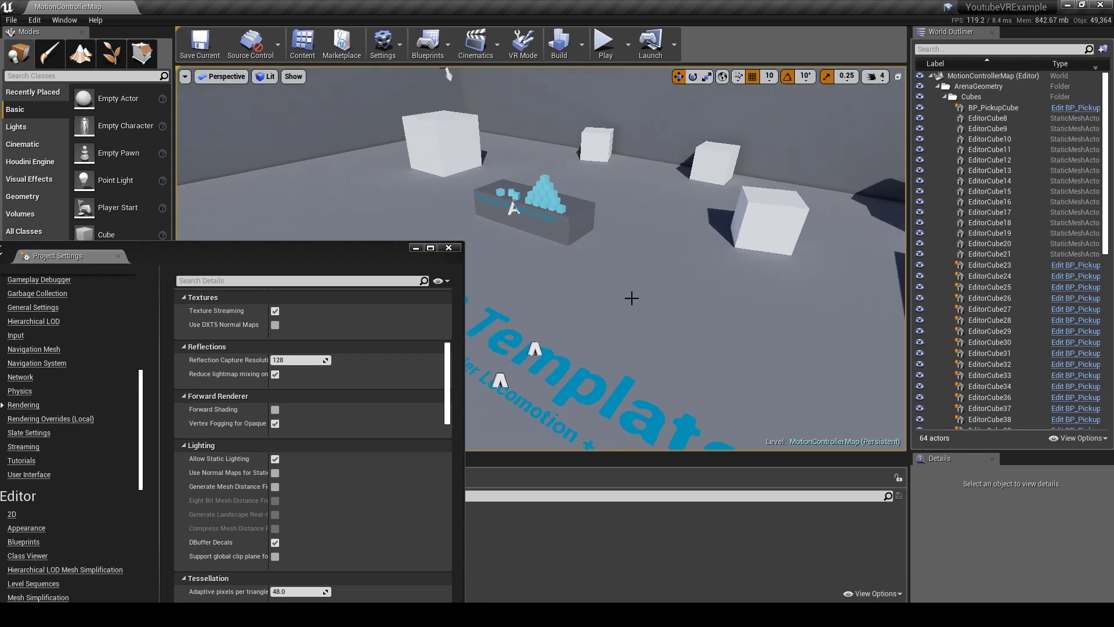
pyautogui.moveTo(632, 298); pyautogui.dragTo(640, 264, button='right')
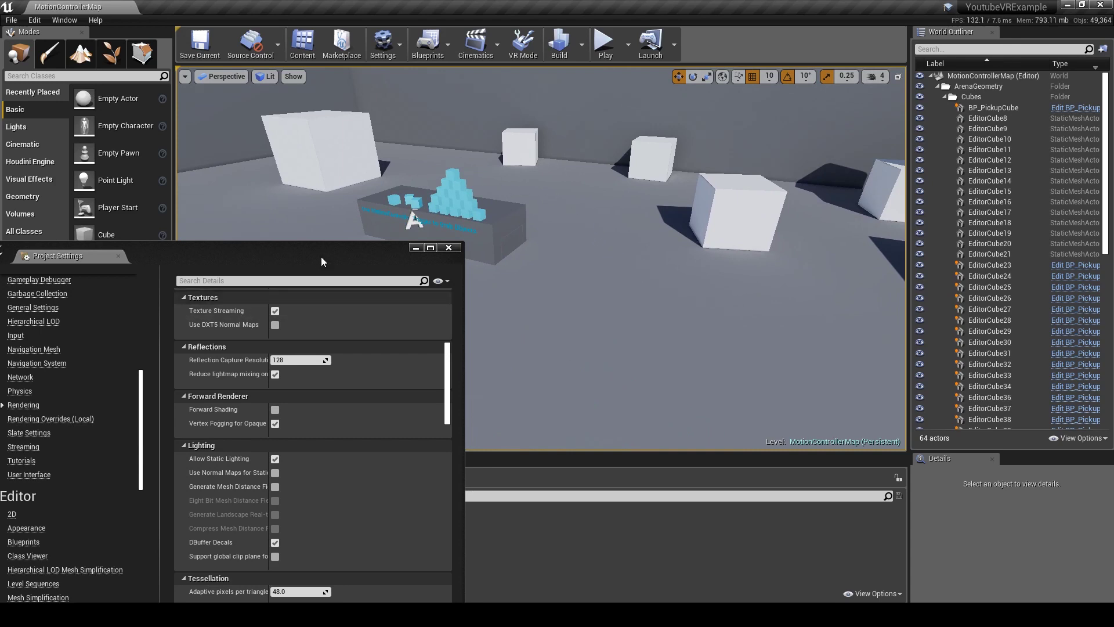
# Enable Forward Shading, restart the editor, and close Project Settings.
pyautogui.moveTo(321, 256); pyautogui.dragTo(354, 170)
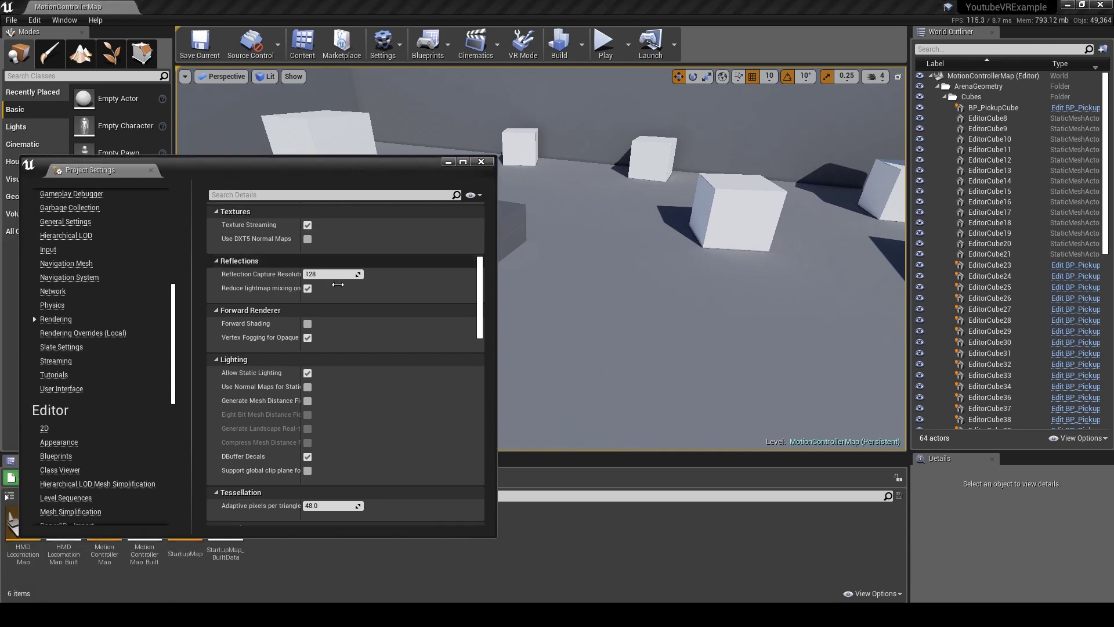
pyautogui.click(308, 324)
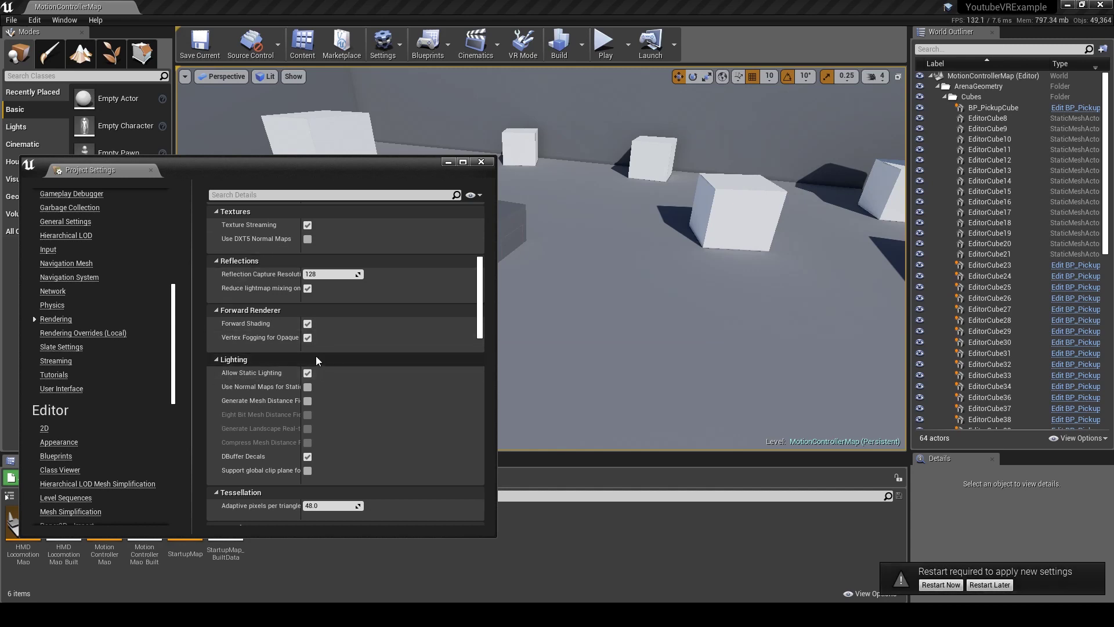
pyautogui.click(945, 586)
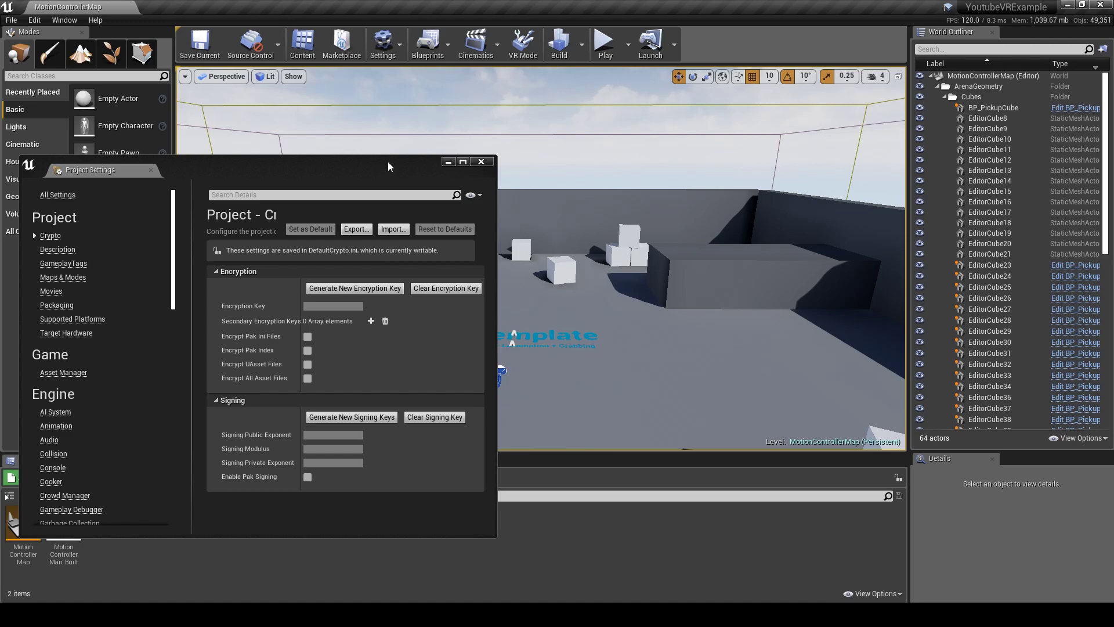
pyautogui.moveTo(388, 163); pyautogui.dragTo(418, 190)
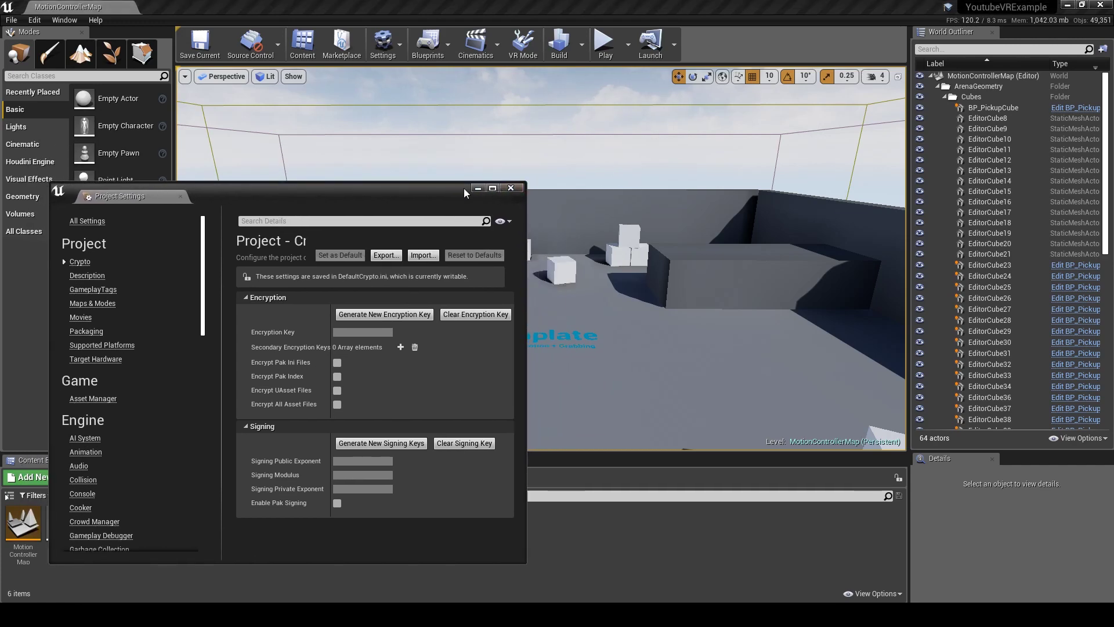
pyautogui.click(511, 188)
# Raise the frame-rate cap with the console command t.MaxFPS 999, lifting the viewport to about 180 FPS.
pyautogui.scroll(3, 532, 302)
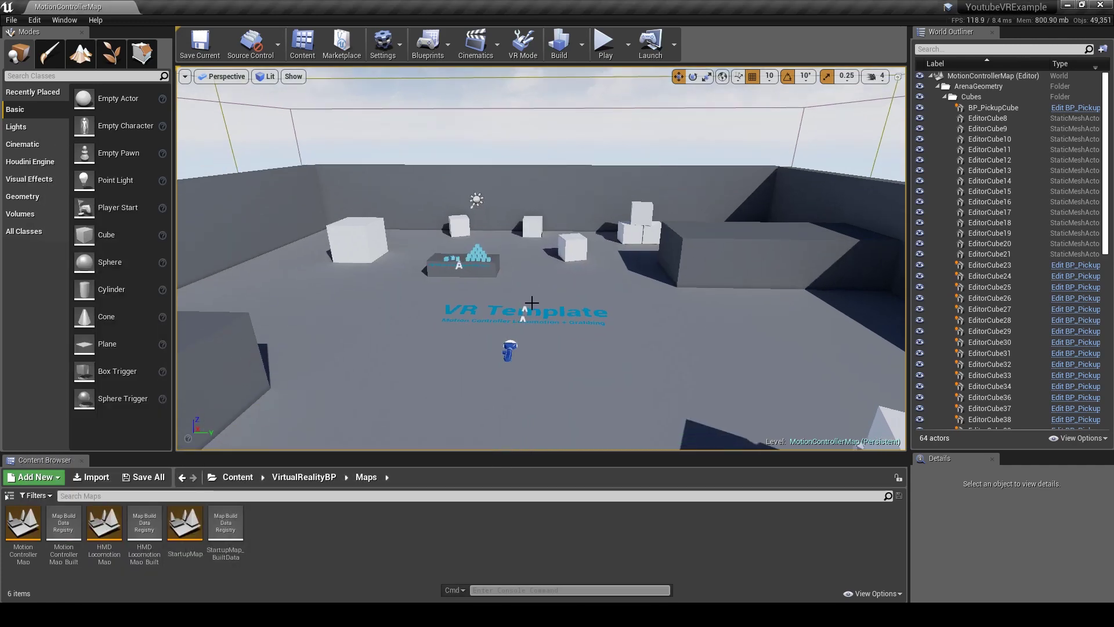
pyautogui.press('`')
pyautogui.write('max f')
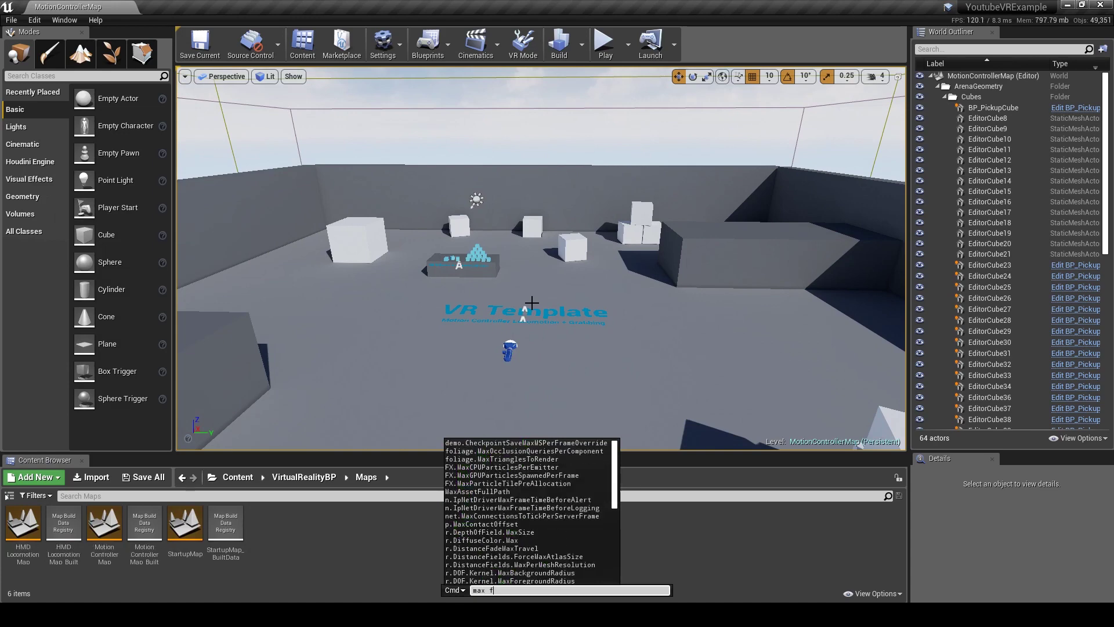
pyautogui.write('ps')
pyautogui.press('Tab')
pyautogui.write('9')
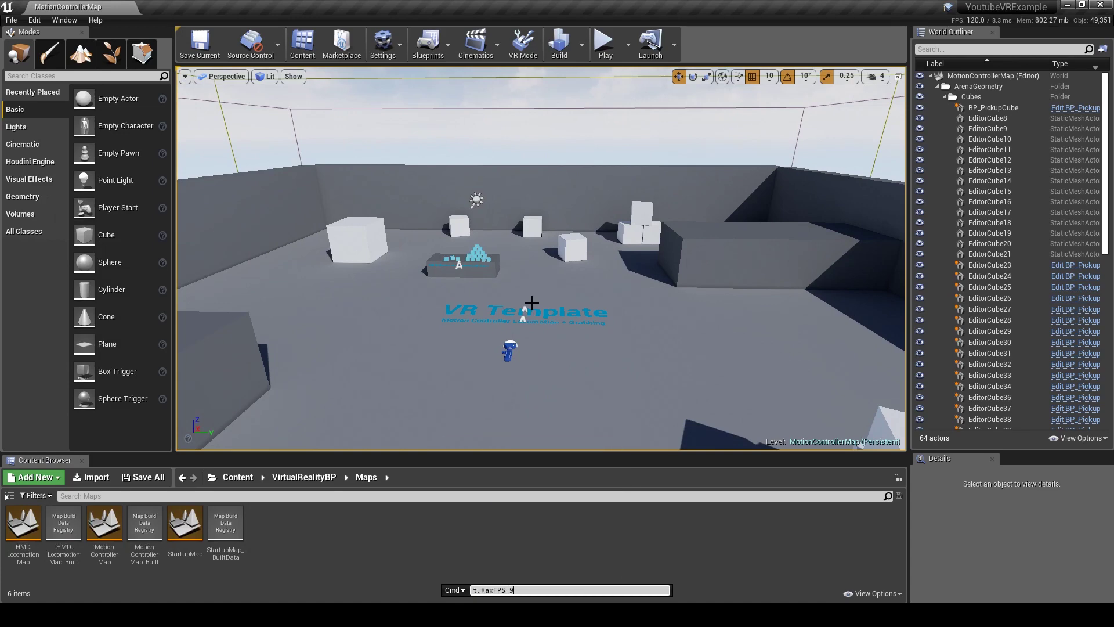
pyautogui.write('99')
pyautogui.press('Return')
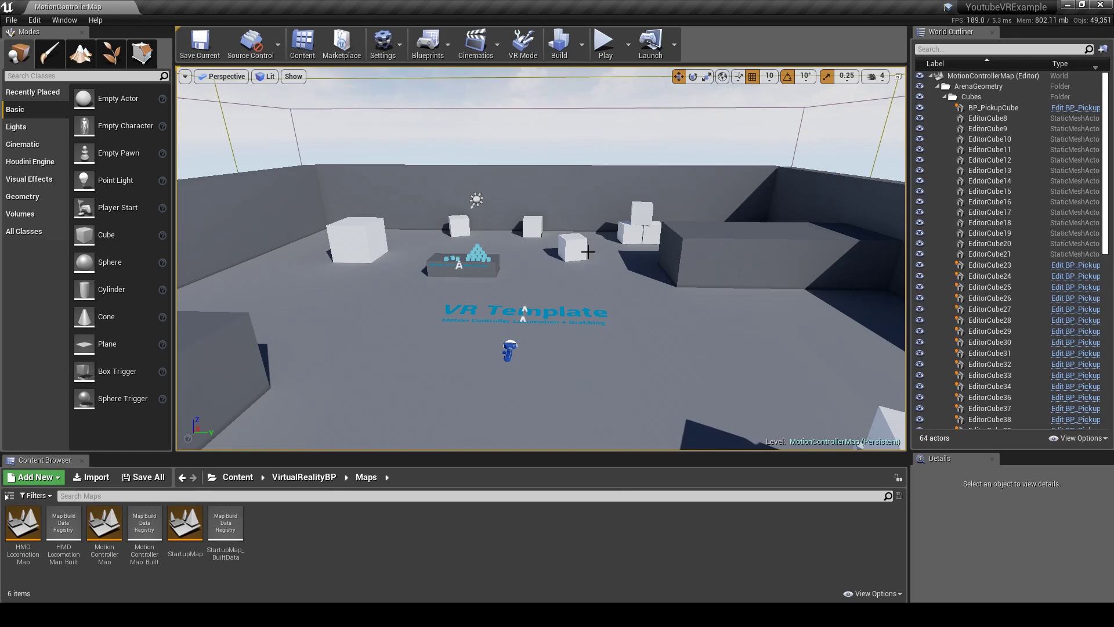
pyautogui.scroll(10, 582, 261)
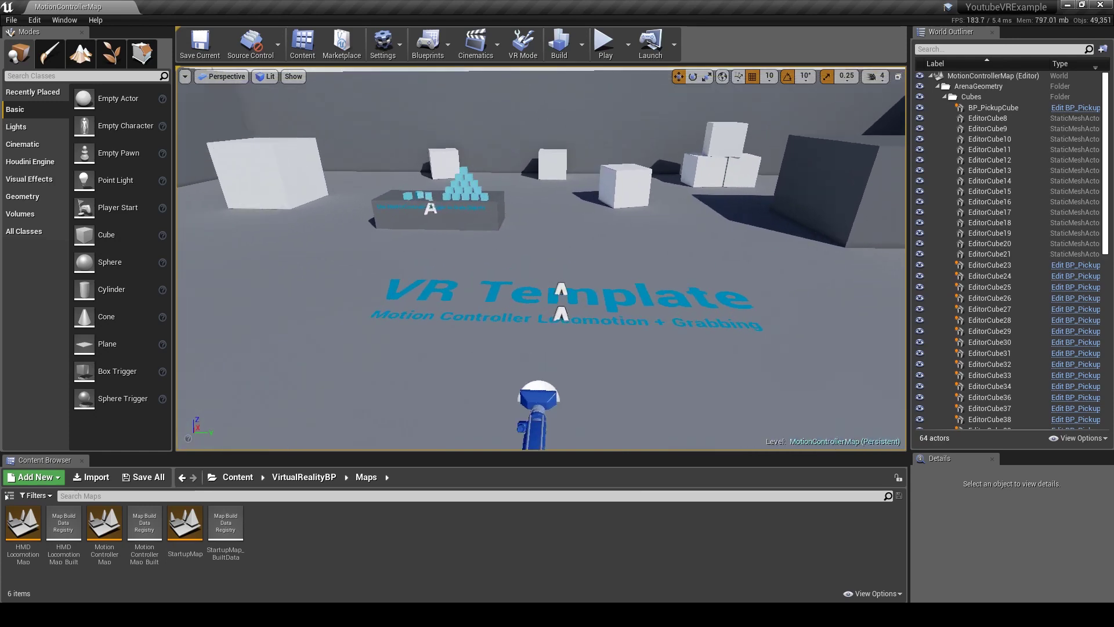
pyautogui.scroll(-10, 657, 246)
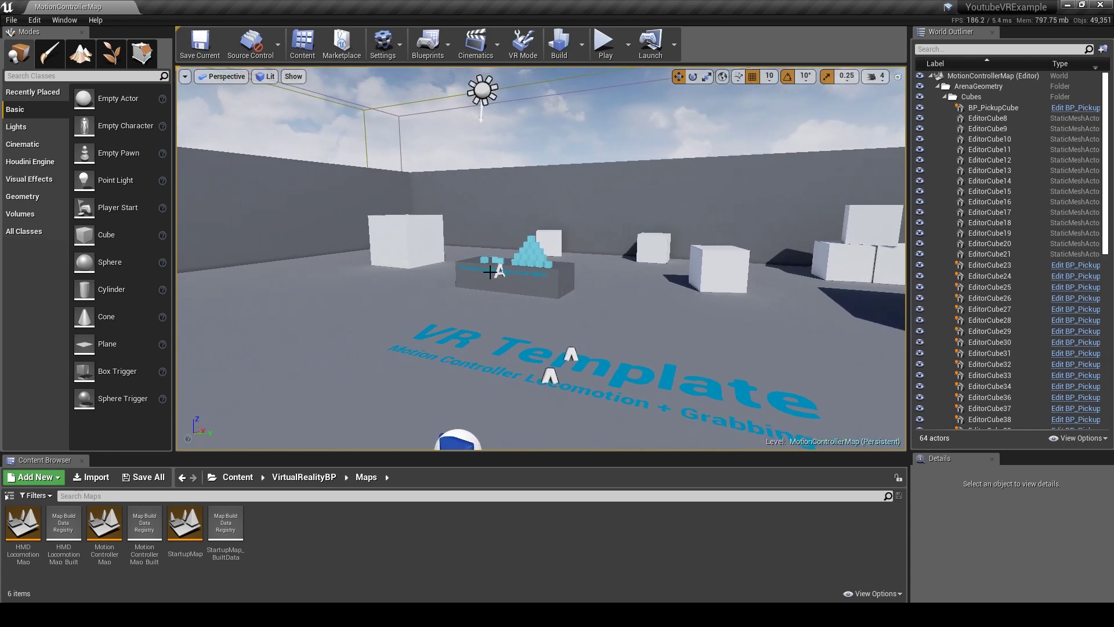
pyautogui.moveTo(491, 272); pyautogui.dragTo(500, 228, button='right')
# Filter the World Outliner for 'post', select PostProcessVolume and expand Exposure in an enlarged Details panel.
pyautogui.click(1004, 49)
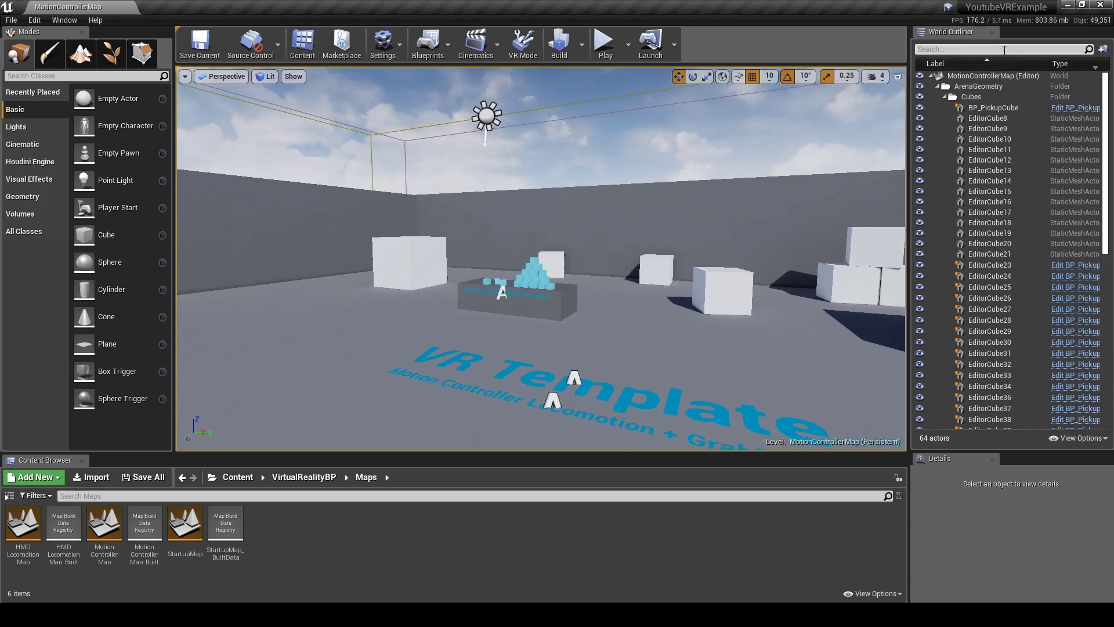
pyautogui.write('post')
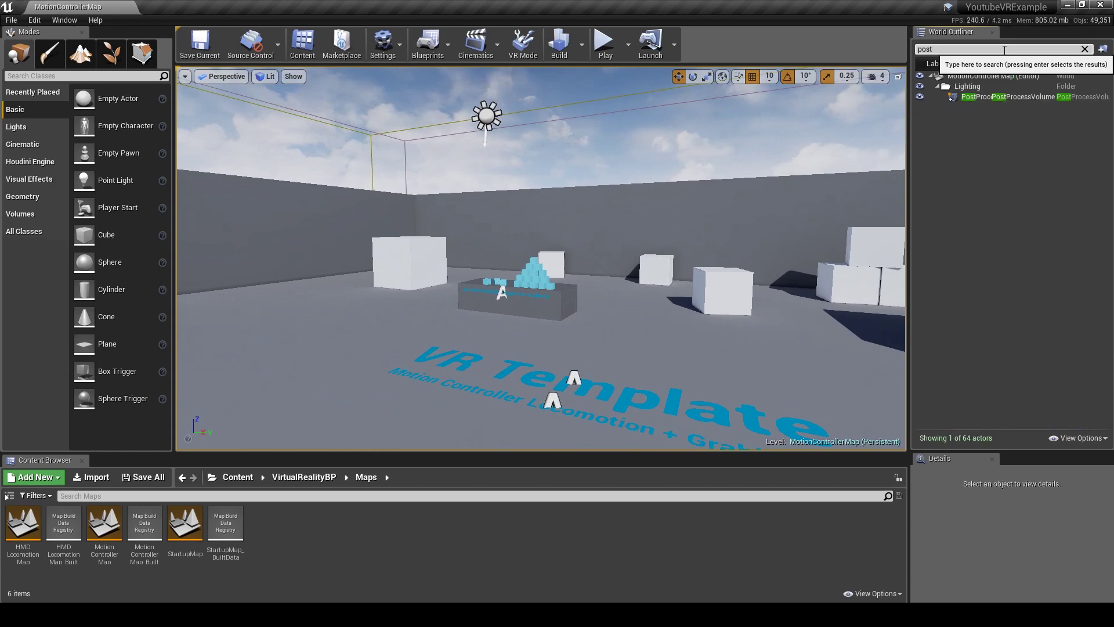
pyautogui.click(1009, 97)
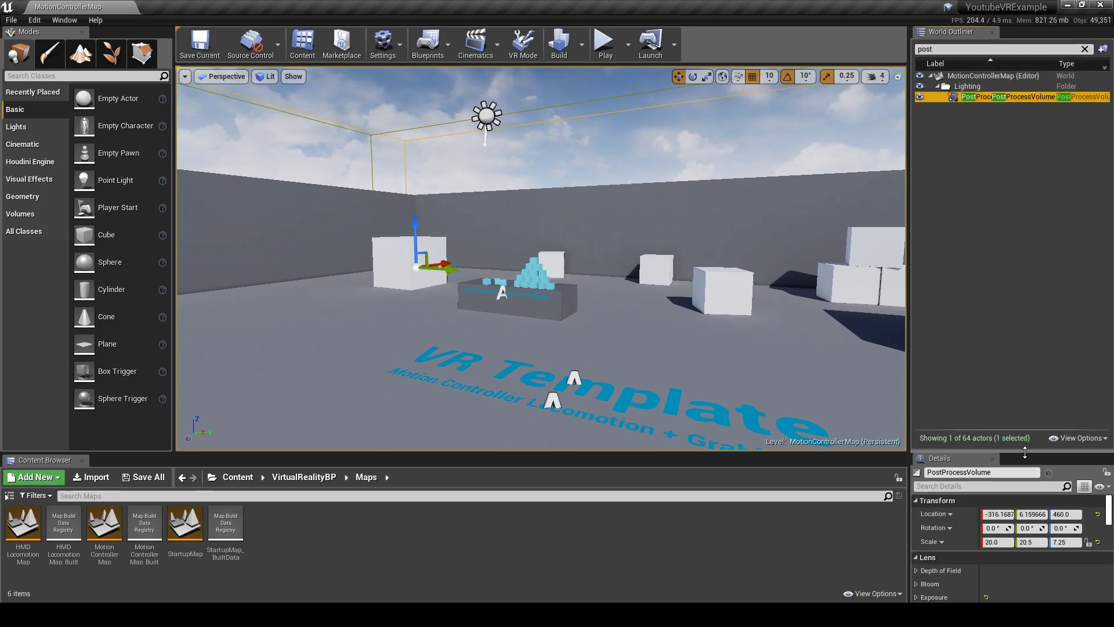
pyautogui.moveTo(1025, 451); pyautogui.dragTo(1025, 160)
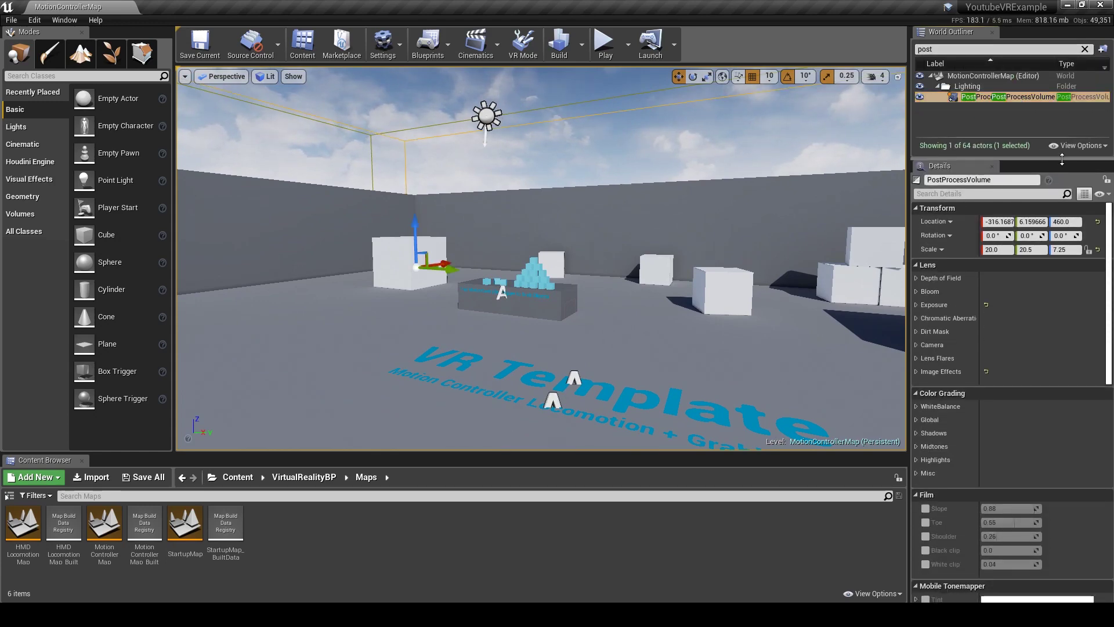
pyautogui.click(915, 305)
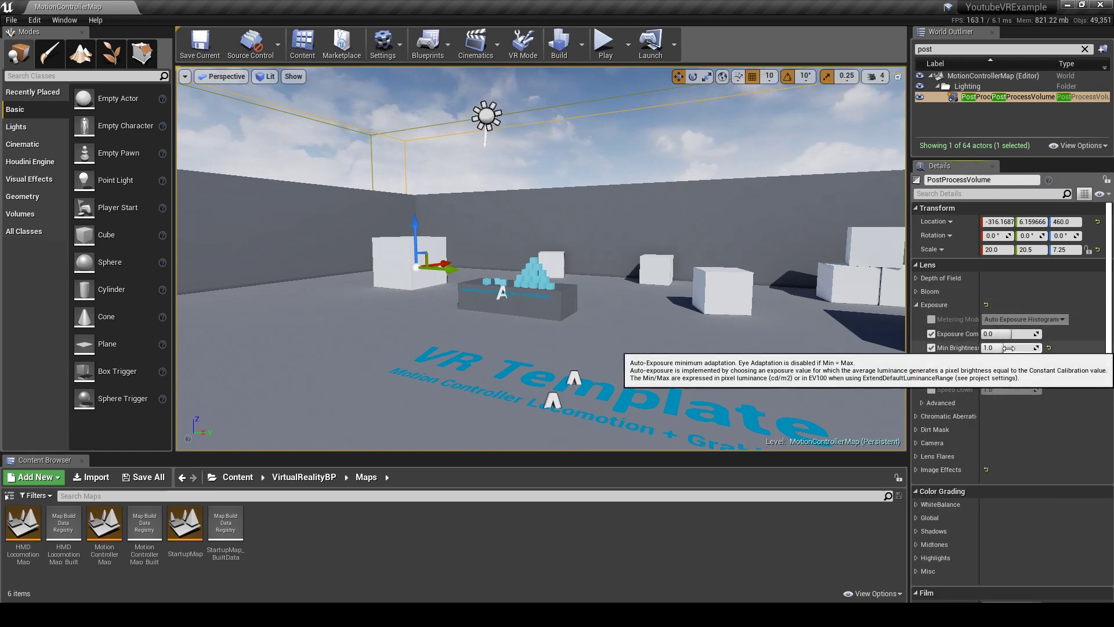
pyautogui.moveTo(980, 354); pyautogui.dragTo(996, 359)
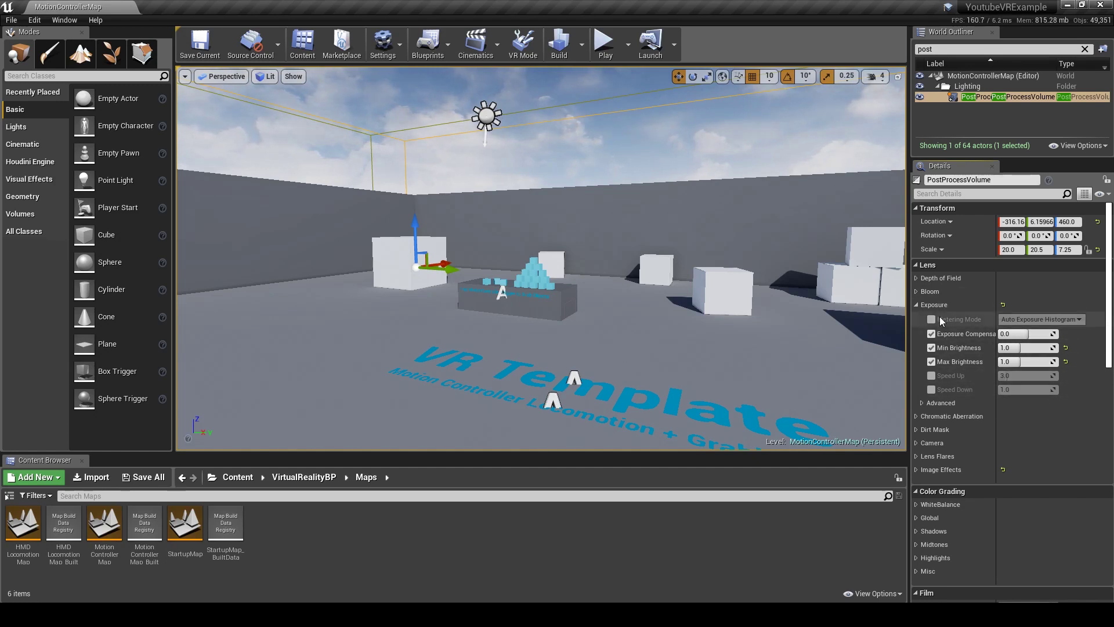
# Collapse Exposure and expand Chromatic Aberration in the PostProcessVolume Details.
pyautogui.click(918, 304)
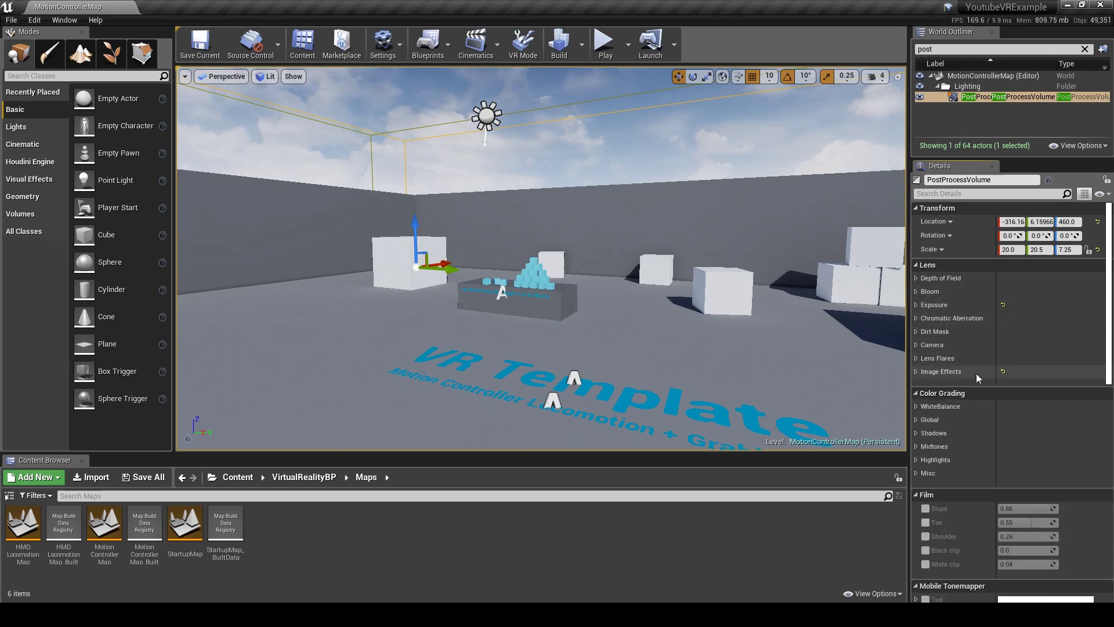
pyautogui.scroll(-1, 962, 367)
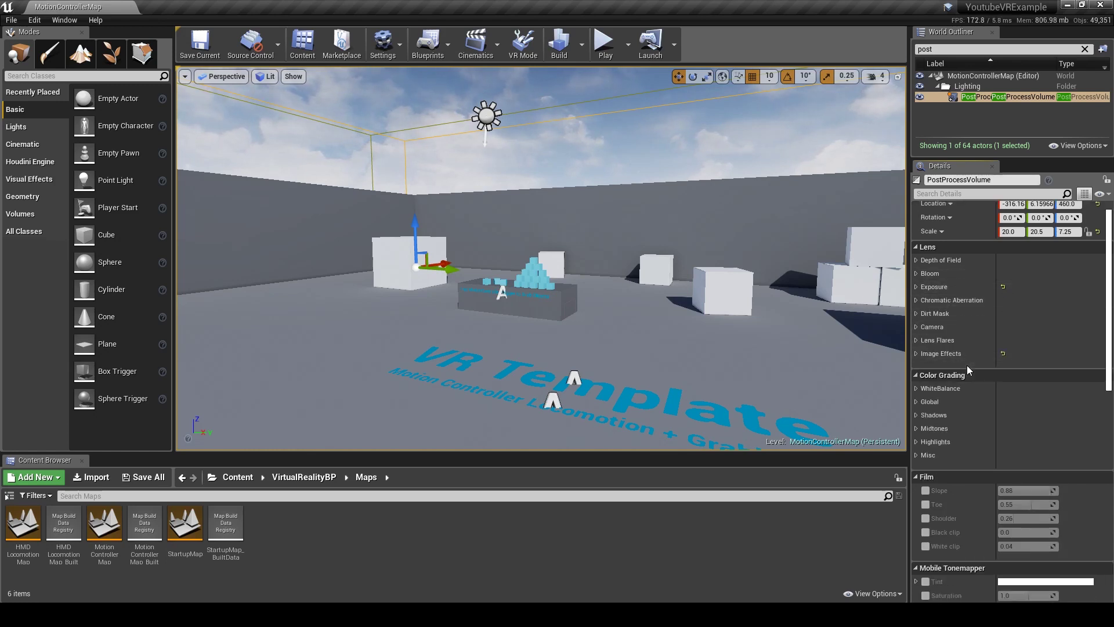
pyautogui.click(918, 301)
pyautogui.scroll(-12, 988, 347)
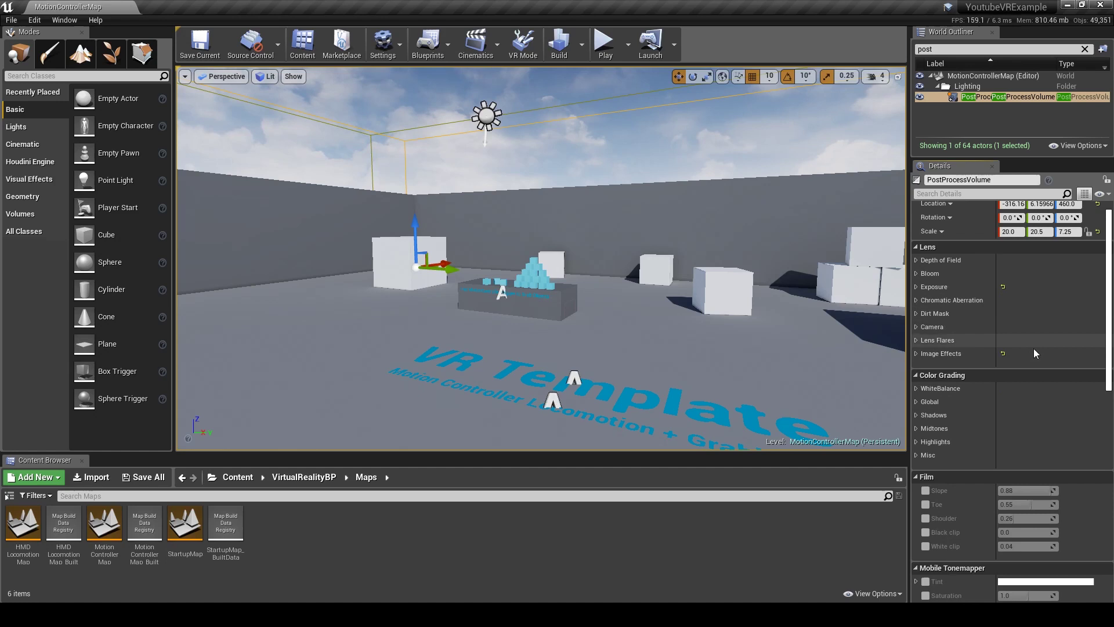
pyautogui.scroll(-1, 971, 335)
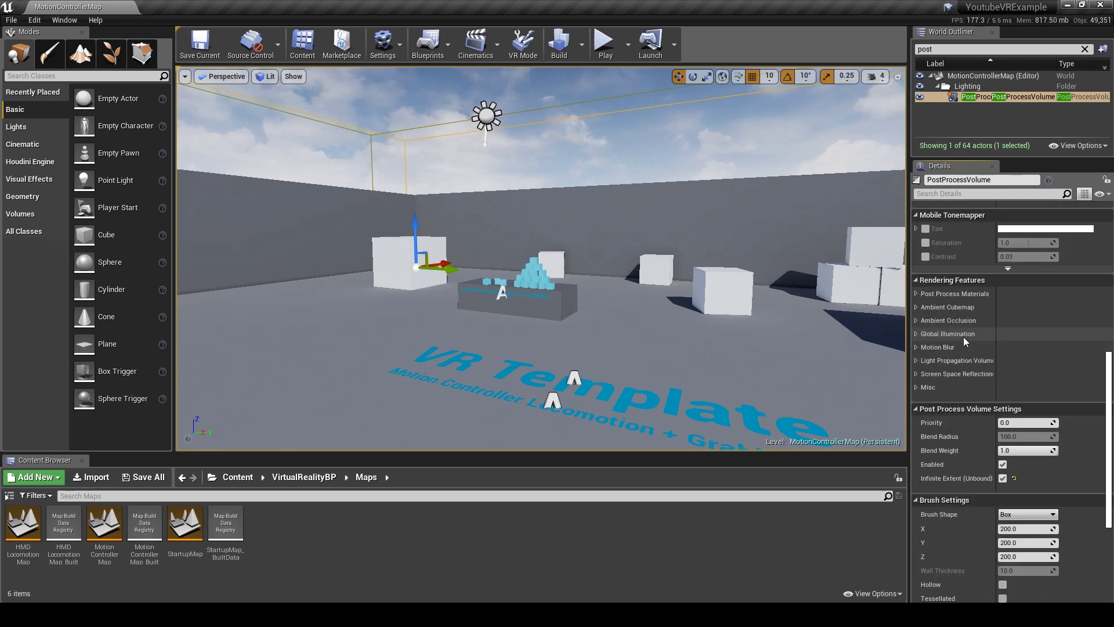
# Set the Motion Blur Amount override to 0.0, untick it, and expand Misc showing Screen Percentage 100.
pyautogui.click(916, 347)
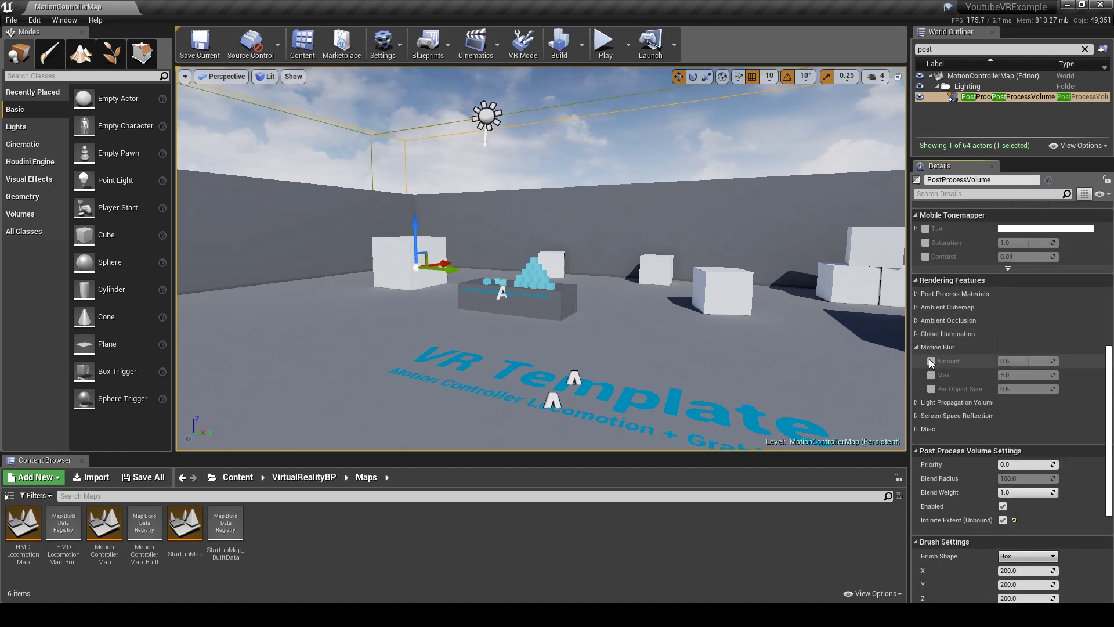
pyautogui.click(931, 361)
pyautogui.moveTo(1030, 363); pyautogui.dragTo(1030, 363)
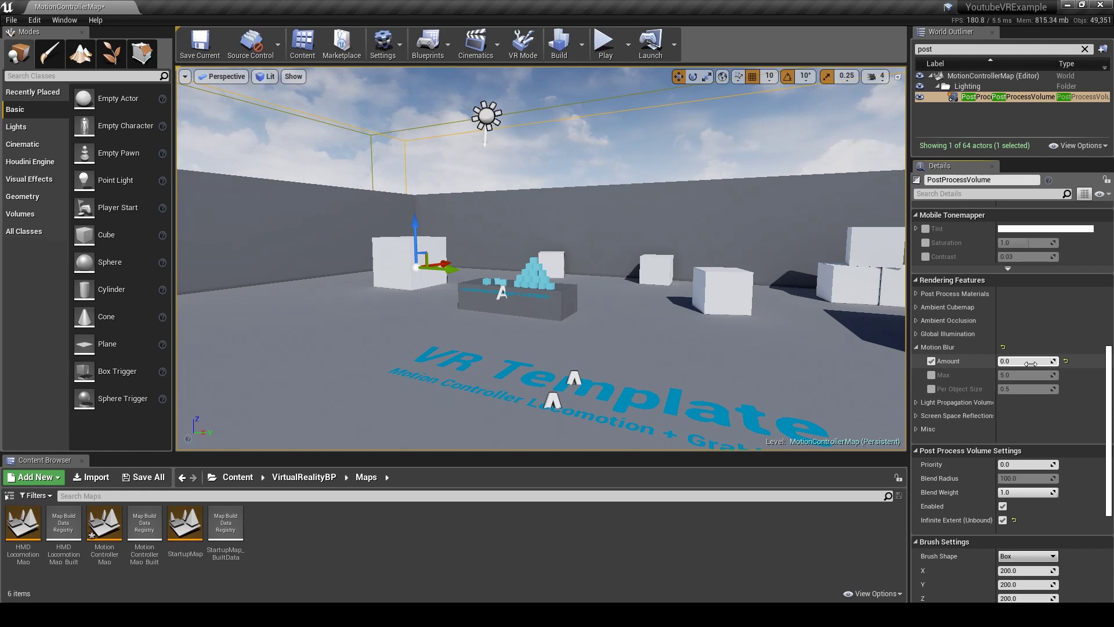
pyautogui.click(931, 361)
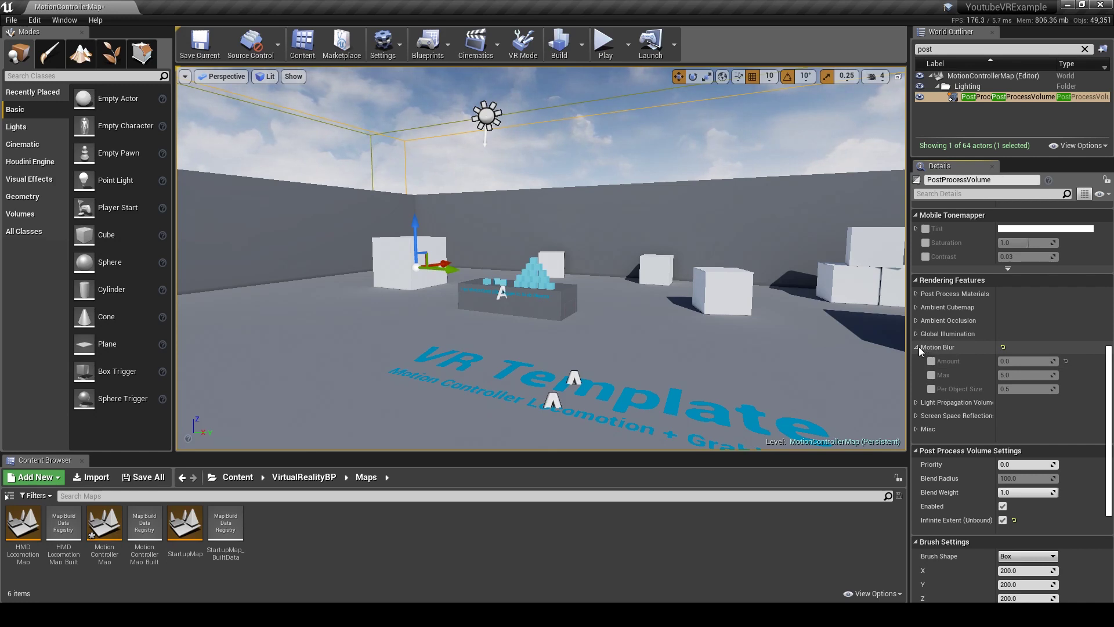
pyautogui.click(917, 347)
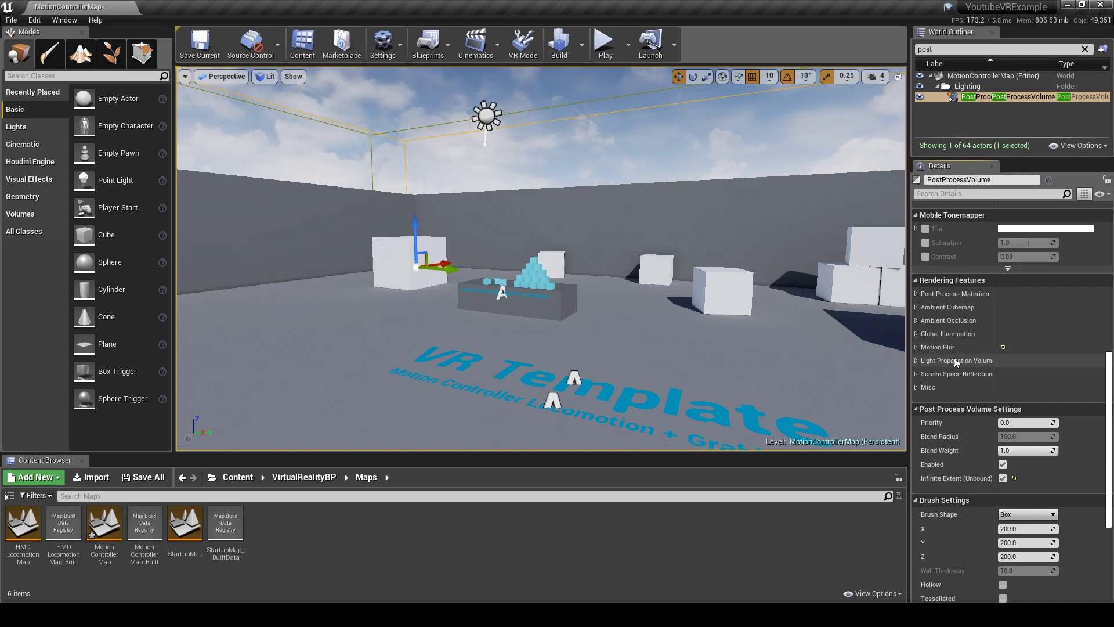
pyautogui.click(915, 387)
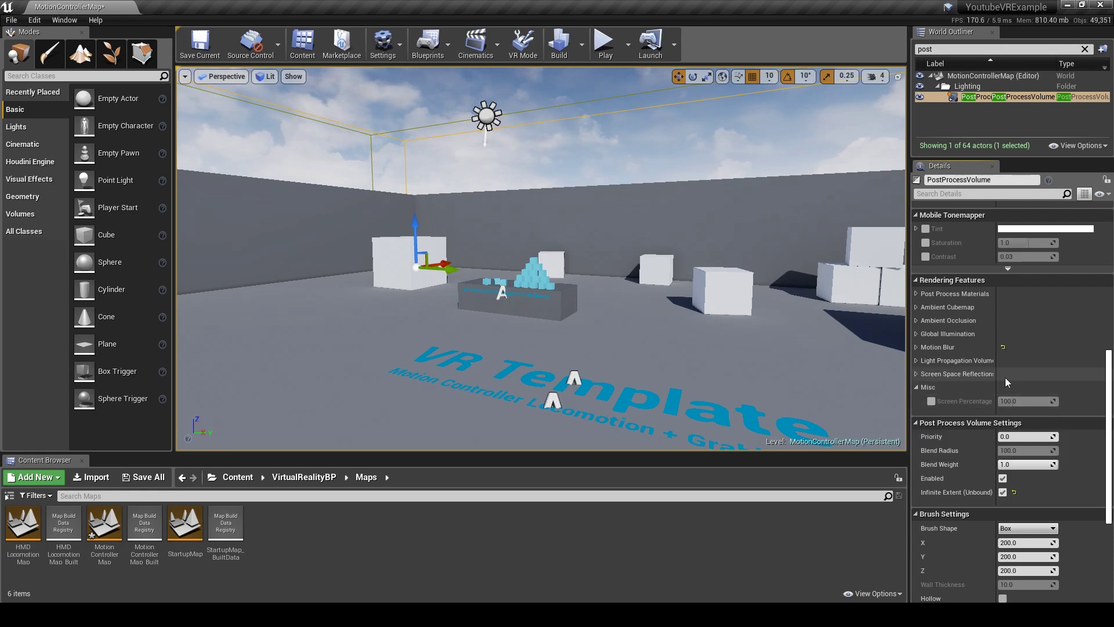
pyautogui.moveTo(723, 289); pyautogui.dragTo(766, 326)
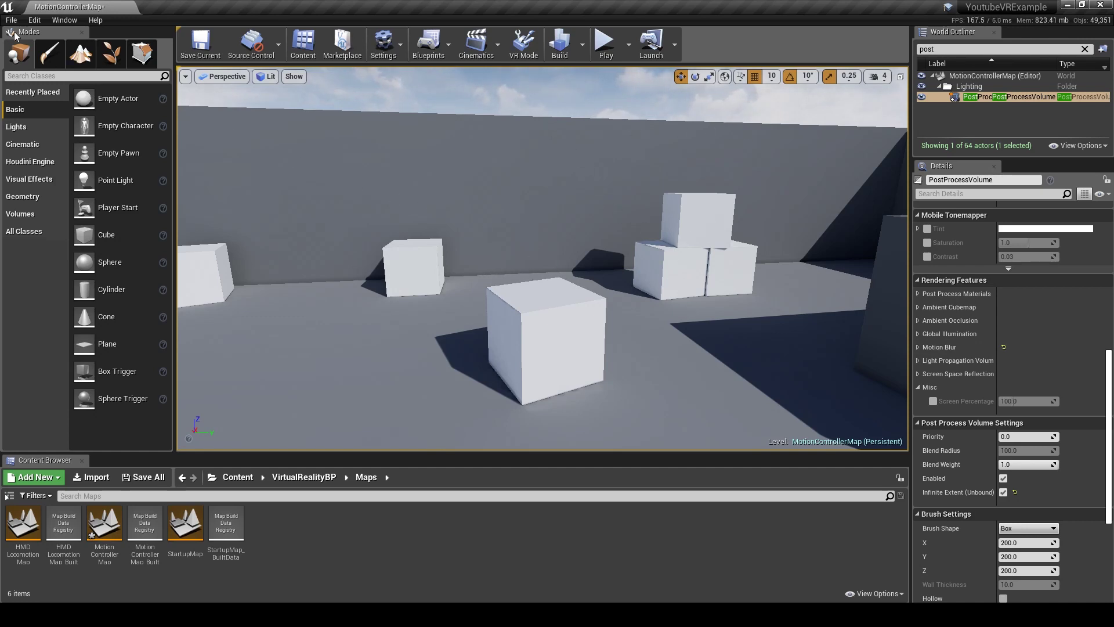
# Open Project Settings from the Edit menu and go to the Rendering default settings.
pyautogui.click(35, 20)
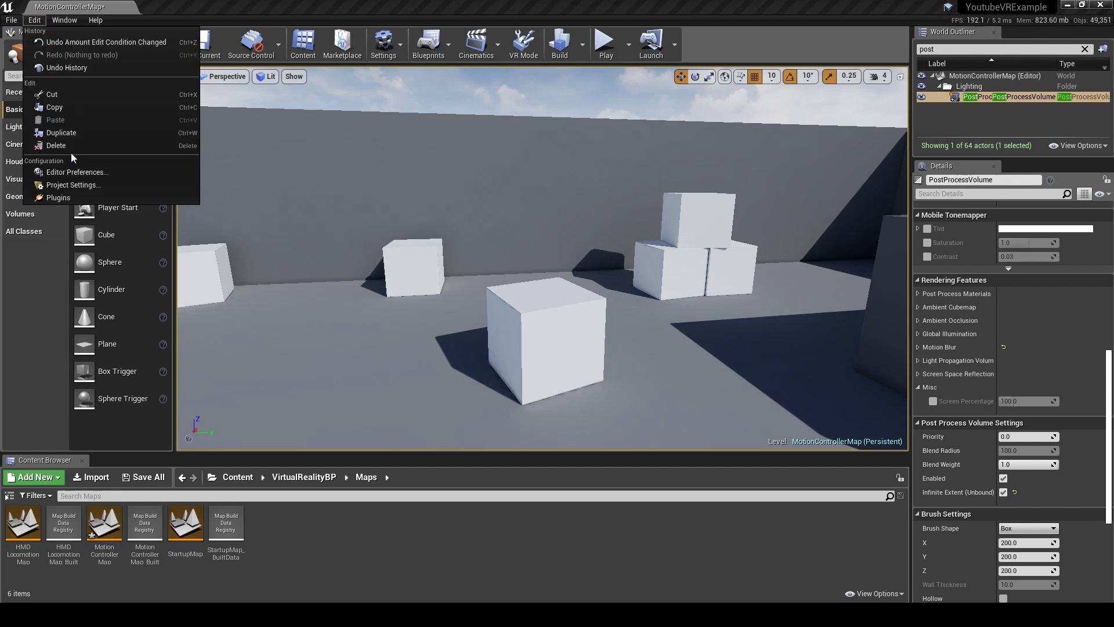
pyautogui.click(68, 186)
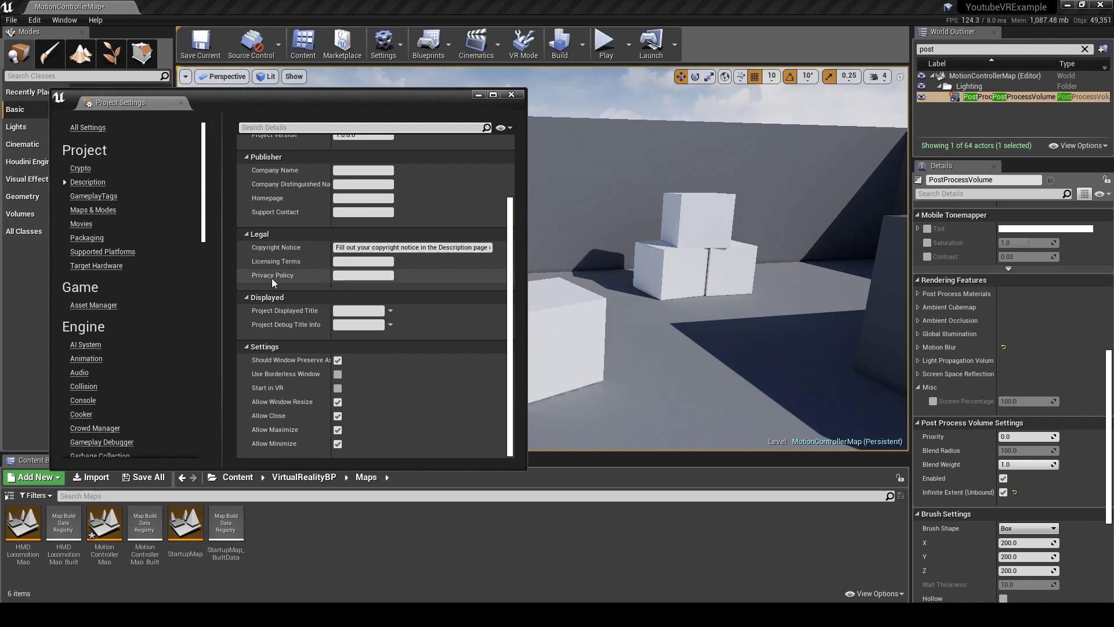
pyautogui.scroll(-12, 125, 351)
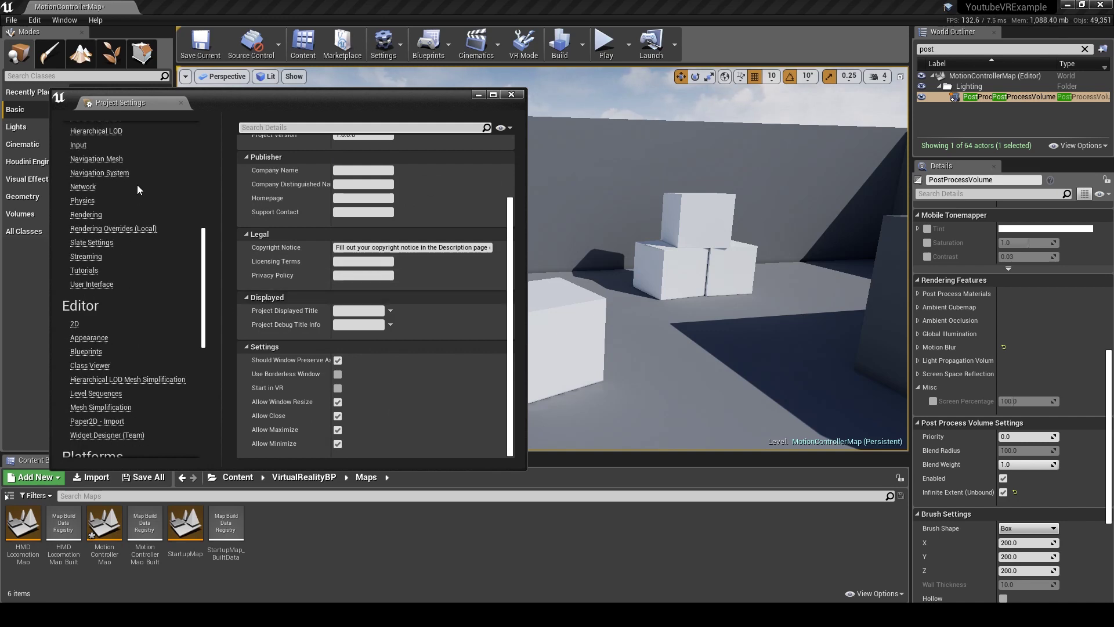
pyautogui.scroll(-3, 148, 328)
pyautogui.scroll(3, 116, 203)
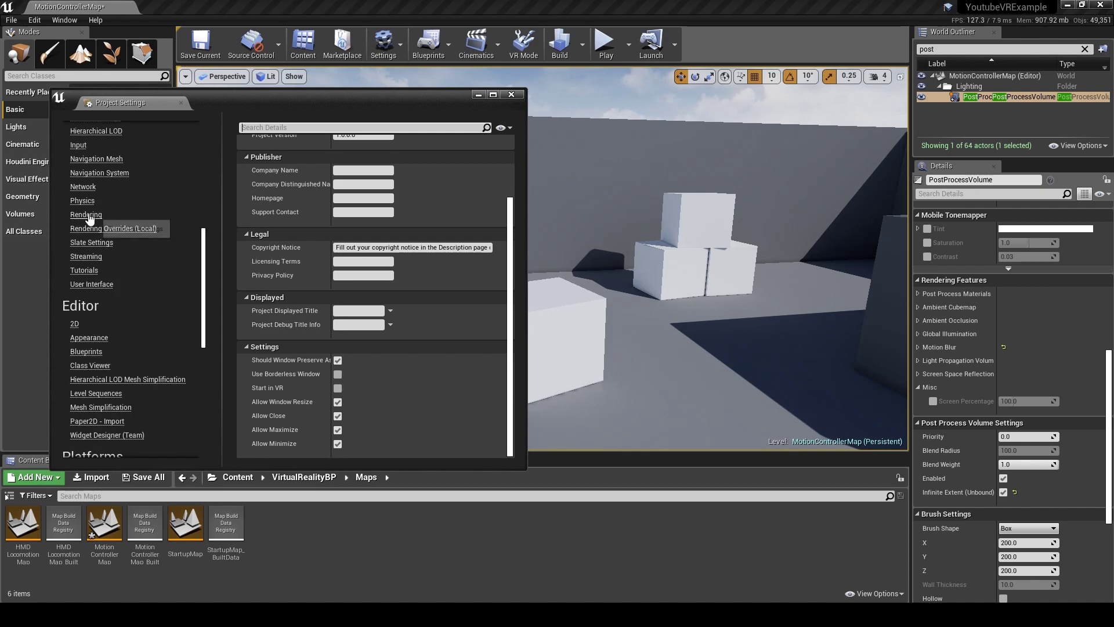
pyautogui.click(86, 215)
pyautogui.scroll(-10, 256, 269)
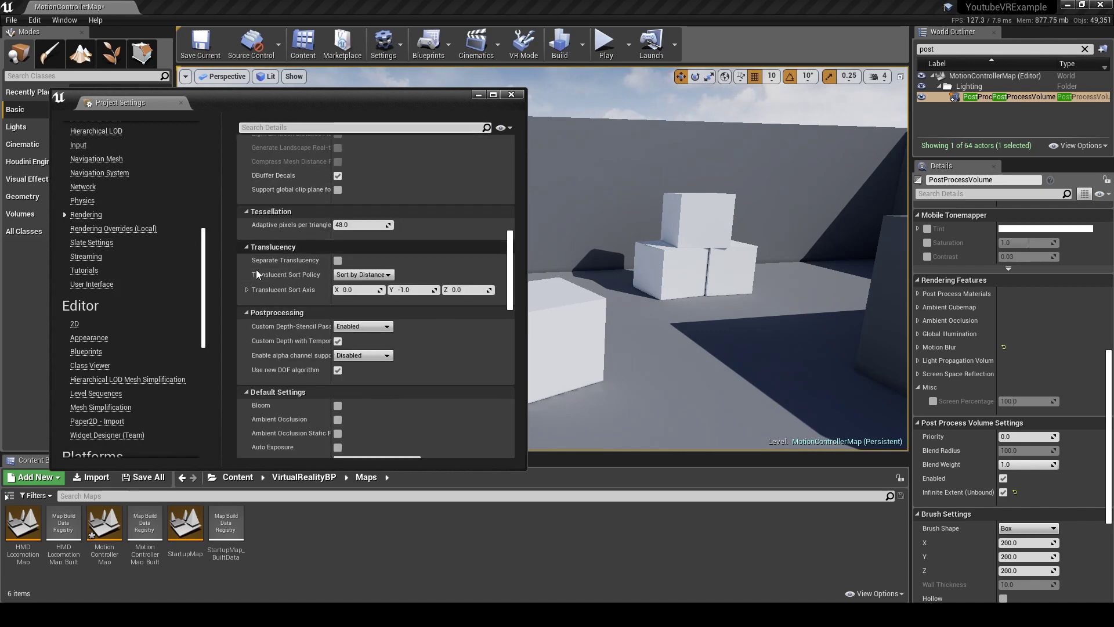
pyautogui.scroll(-10, 255, 269)
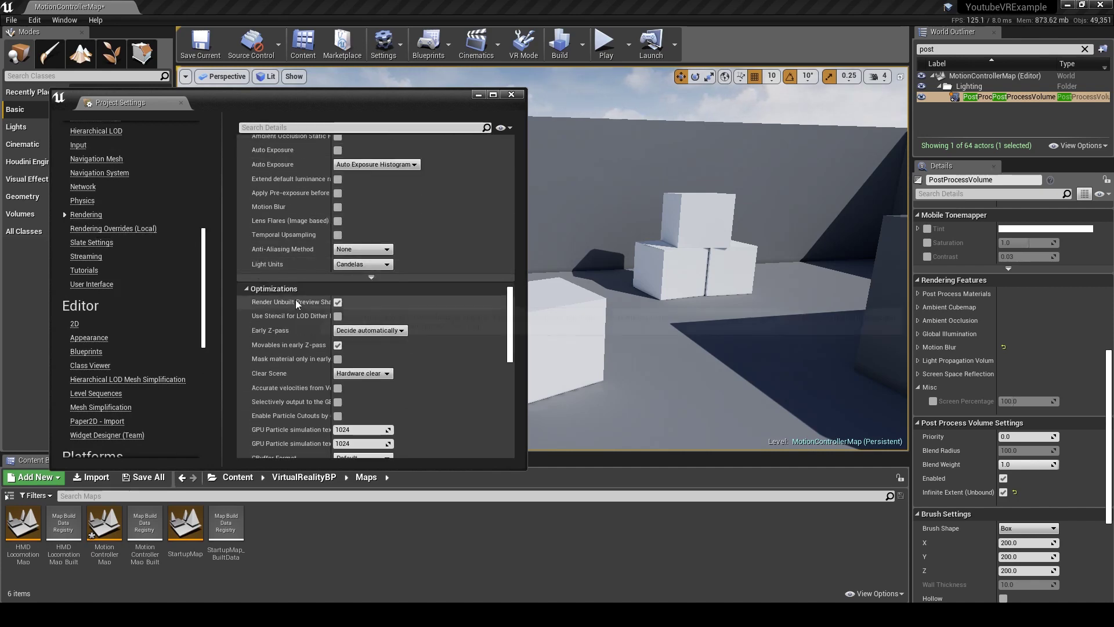
pyautogui.scroll(5, 285, 272)
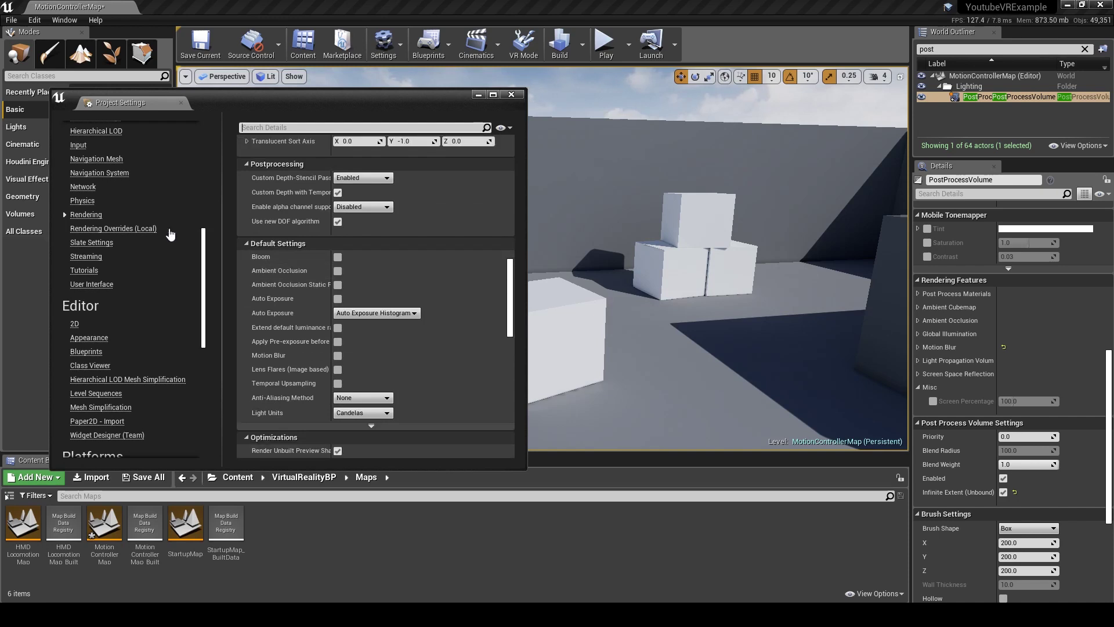
pyautogui.scroll(-1, 312, 398)
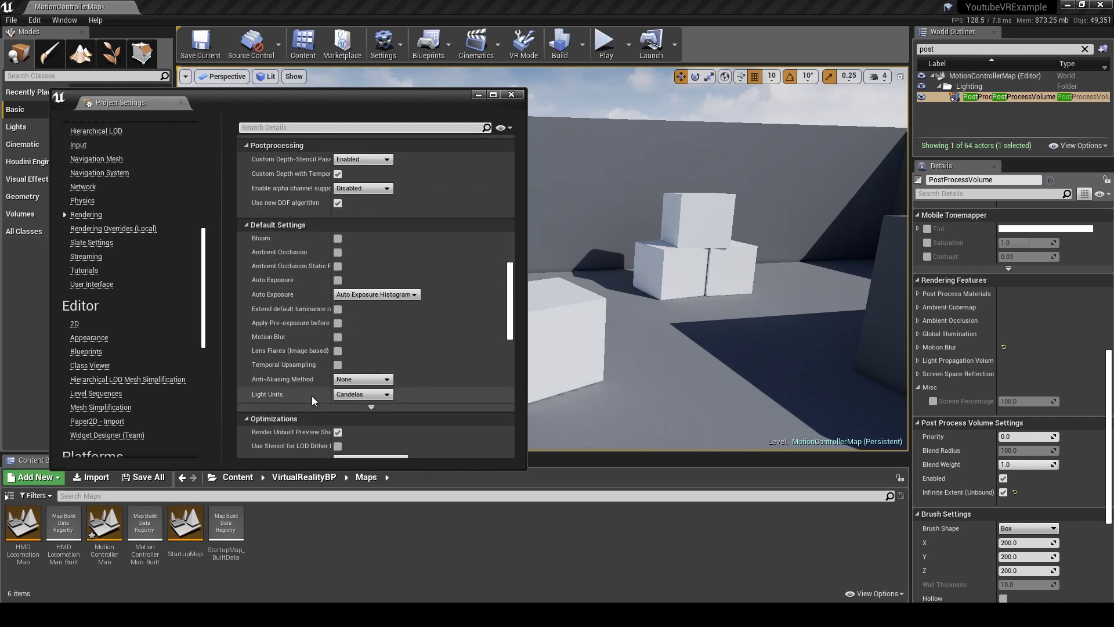
pyautogui.scroll(-2, 312, 396)
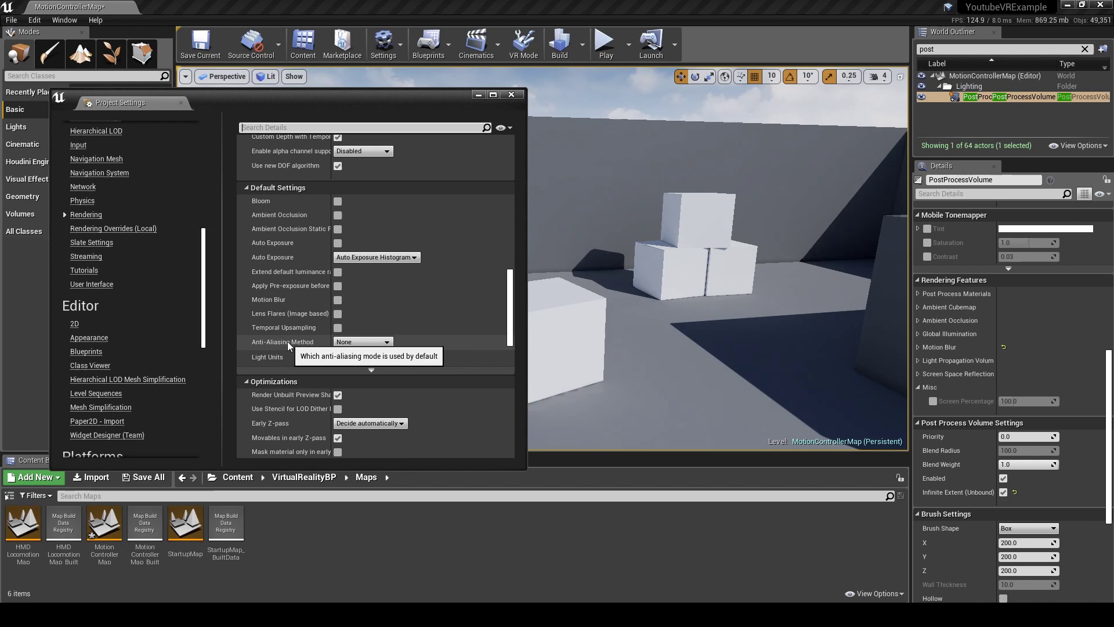
# Set Anti-Aliasing Method to MSAA, compare with TemporalAA on the cubes, then return to MSAA.
pyautogui.click(363, 343)
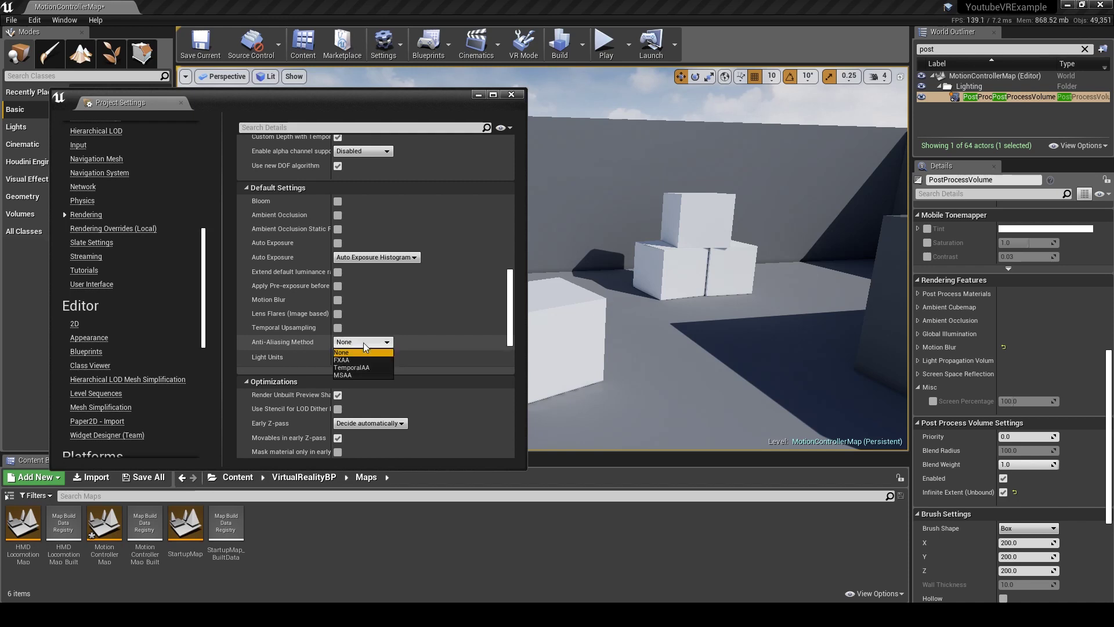
pyautogui.click(368, 374)
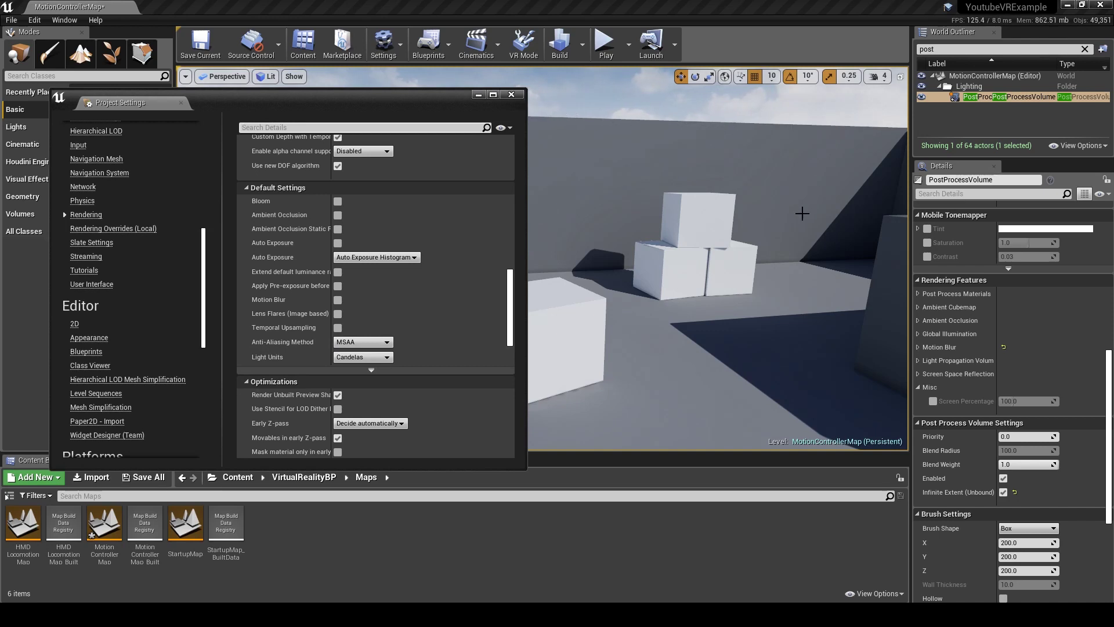
pyautogui.moveTo(801, 212); pyautogui.dragTo(777, 191)
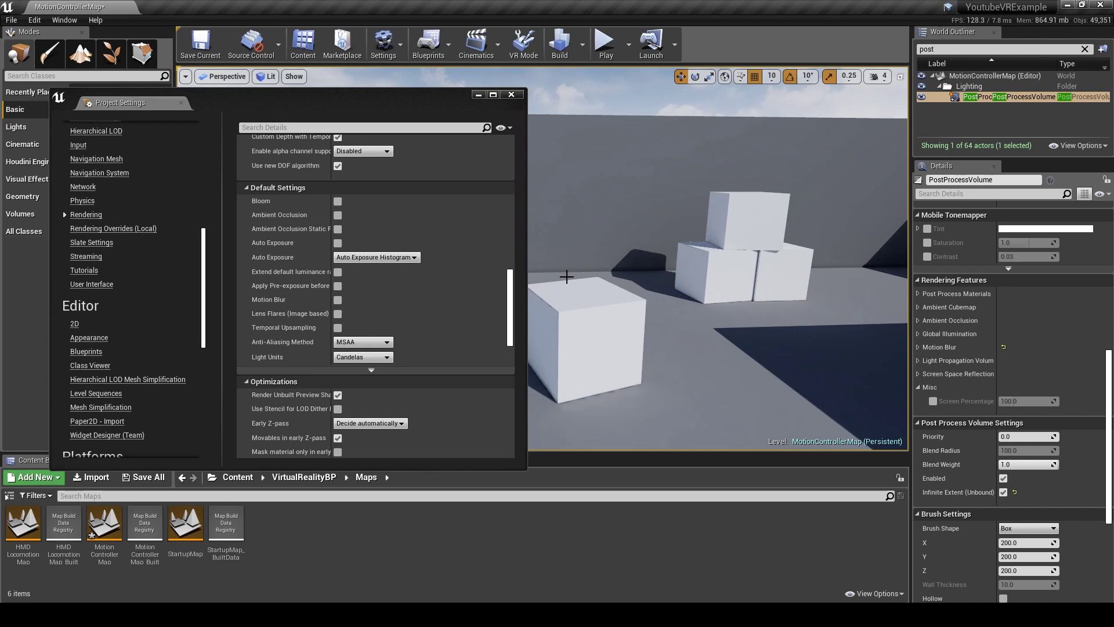
pyautogui.click(372, 342)
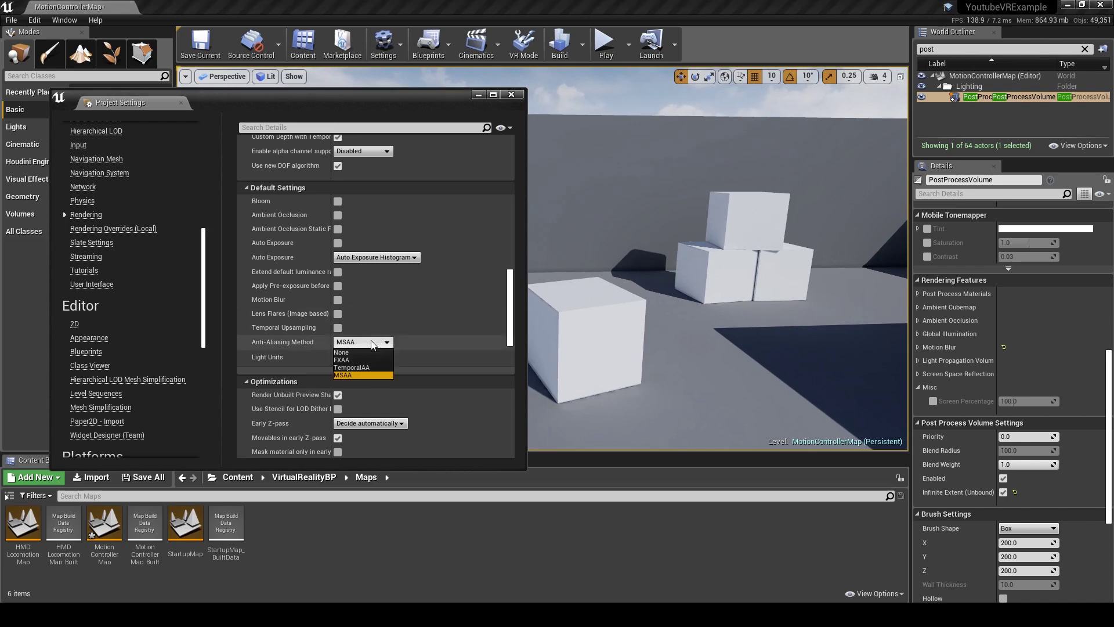
pyautogui.click(351, 367)
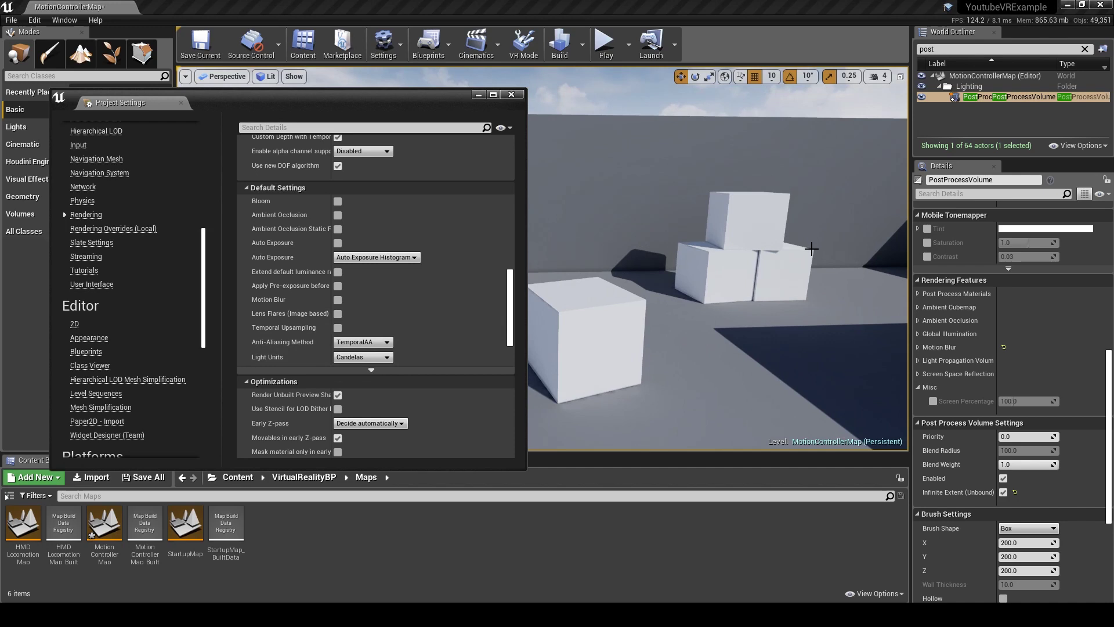
pyautogui.moveTo(811, 248); pyautogui.dragTo(811, 236, button='right')
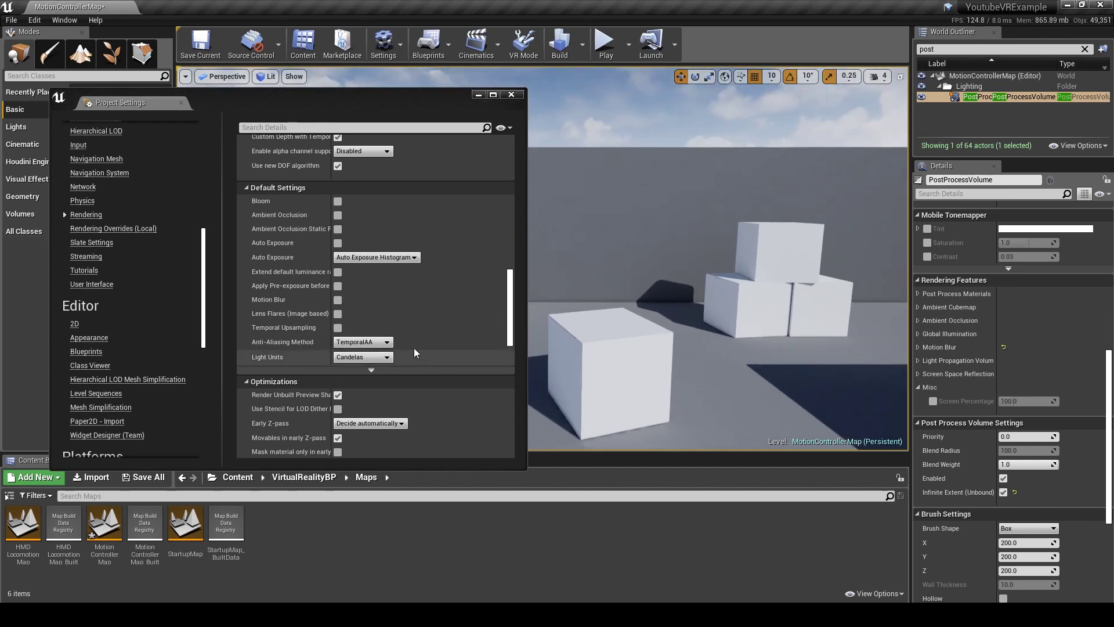
pyautogui.click(371, 342)
pyautogui.click(352, 378)
pyautogui.moveTo(711, 287)
pyautogui.mouseDown(button='right')
pyautogui.moveTo(728, 299)
pyautogui.moveTo(711, 287)
pyautogui.mouseUp(button='right')
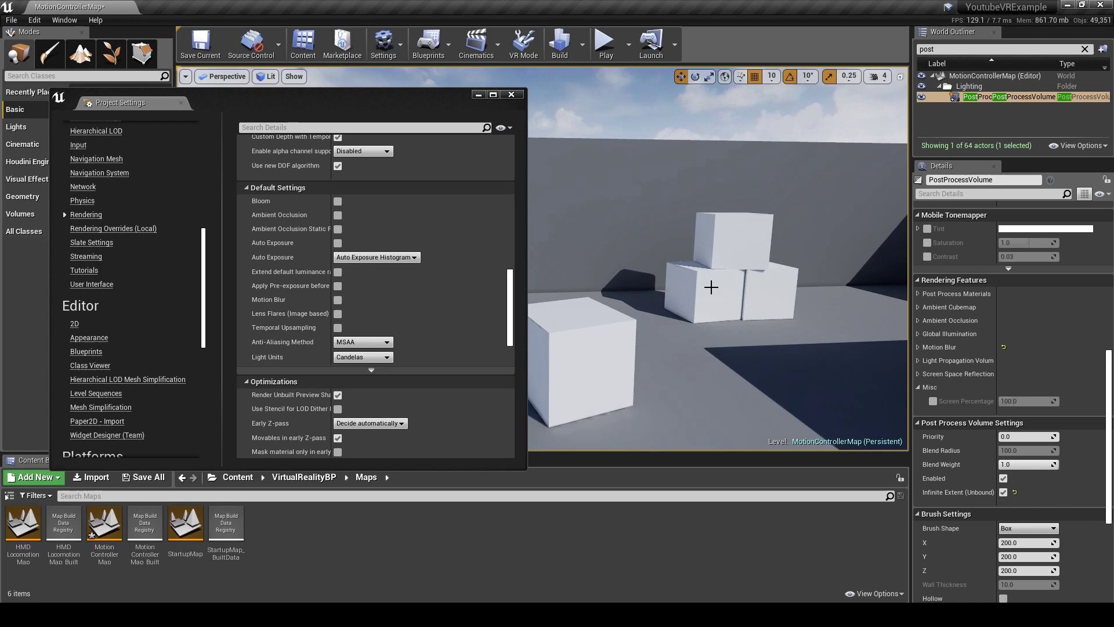
# Close Project Settings, fly around the arena and set the play mode to VR Preview.
pyautogui.click(517, 97)
pyautogui.moveTo(653, 296)
pyautogui.mouseDown()
pyautogui.moveTo(644, 269)
pyautogui.moveTo(657, 294)
pyautogui.moveTo(667, 281)
pyautogui.moveTo(638, 283)
pyautogui.mouseUp()
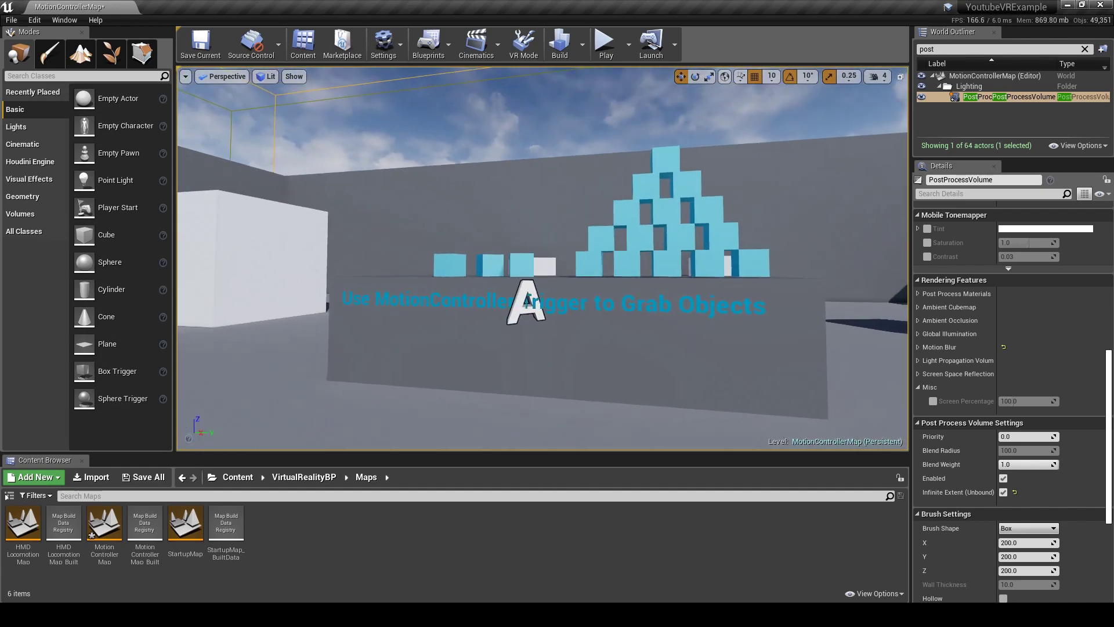
pyautogui.moveTo(527, 299); pyautogui.dragTo(526, 365)
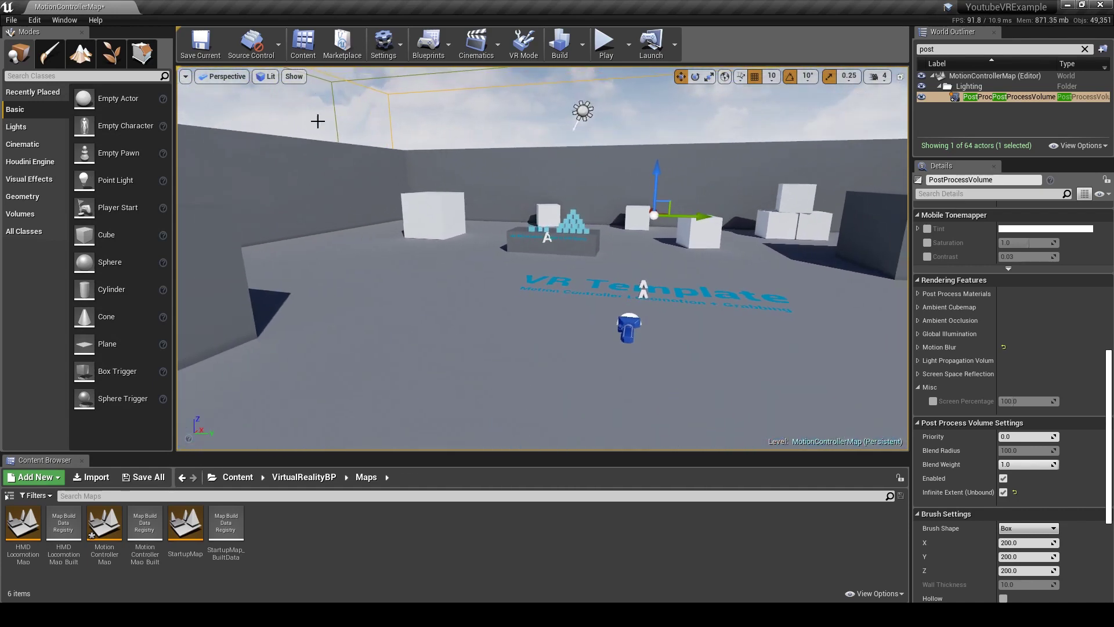
pyautogui.click(34, 20)
pyautogui.click(540, 261)
pyautogui.moveTo(539, 261); pyautogui.dragTo(564, 269)
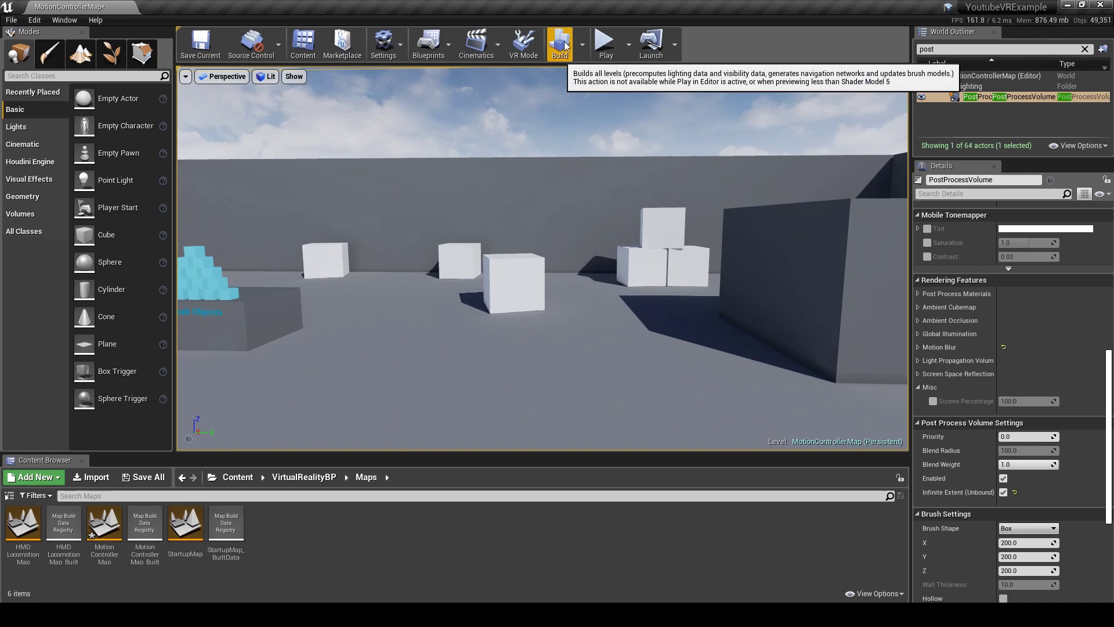
pyautogui.click(628, 44)
pyautogui.click(664, 120)
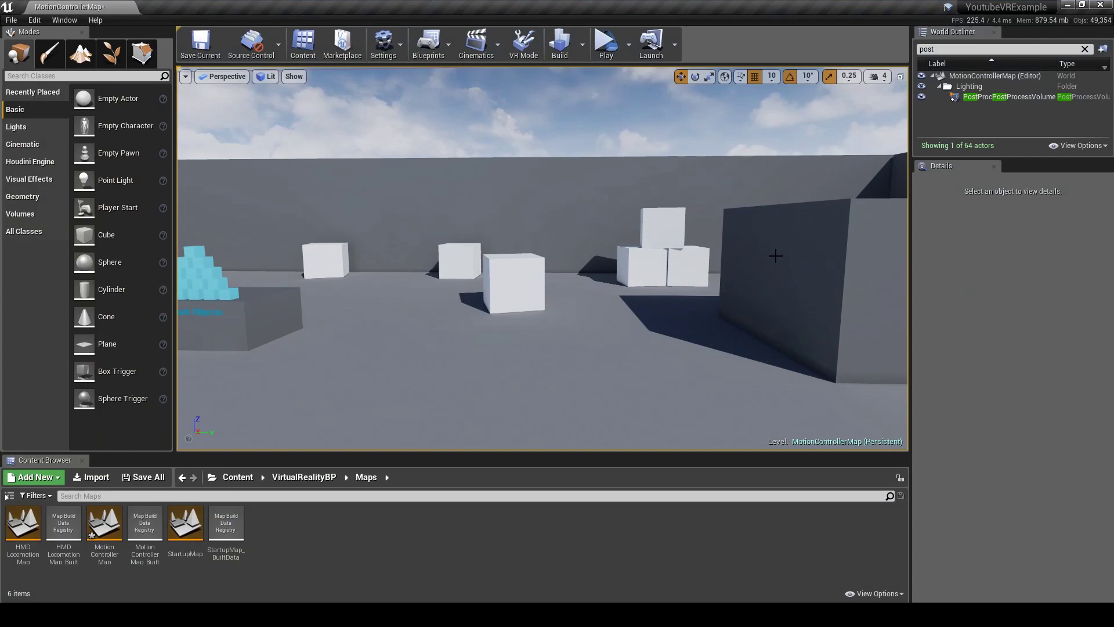
# Select PostProcessVolume and widen the World Outliner and Details panels beside the viewport.
pyautogui.click(1034, 98)
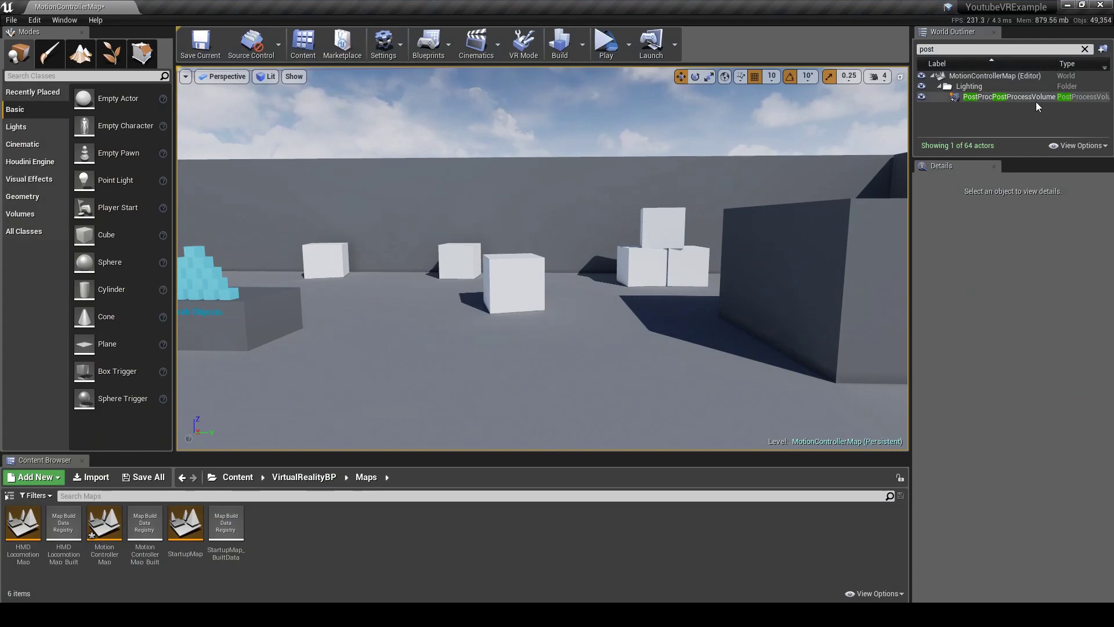
pyautogui.moveTo(1019, 160); pyautogui.dragTo(1019, 148)
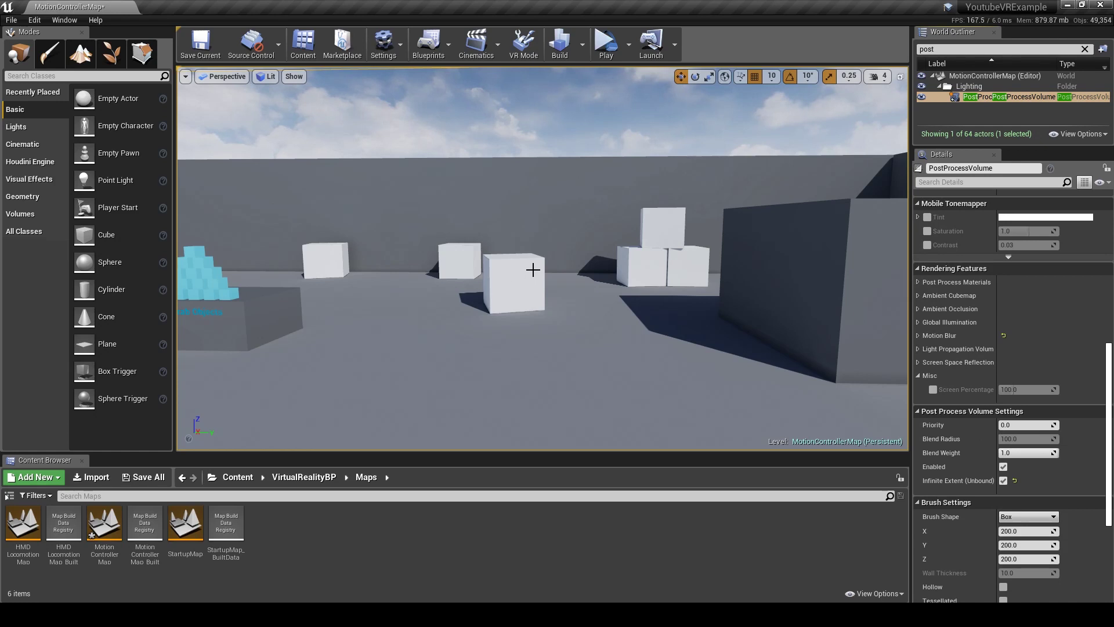
pyautogui.moveTo(532, 269)
pyautogui.mouseDown(button='right')
pyautogui.moveTo(469, 269)
pyautogui.moveTo(532, 269)
pyautogui.mouseUp(button='right')
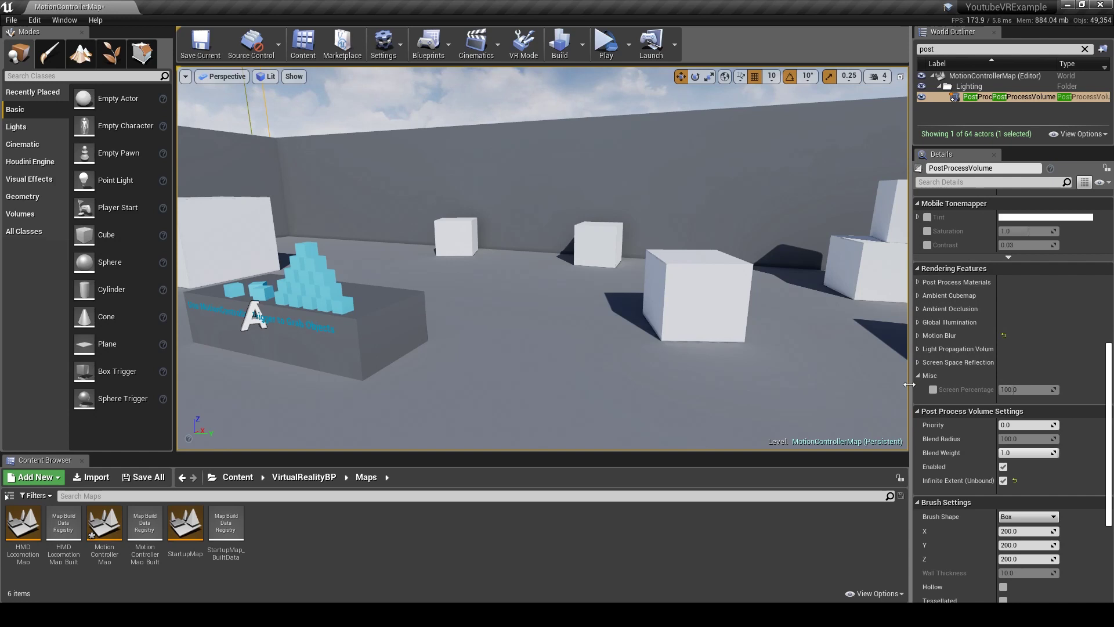
pyautogui.moveTo(906, 384); pyautogui.dragTo(841, 386)
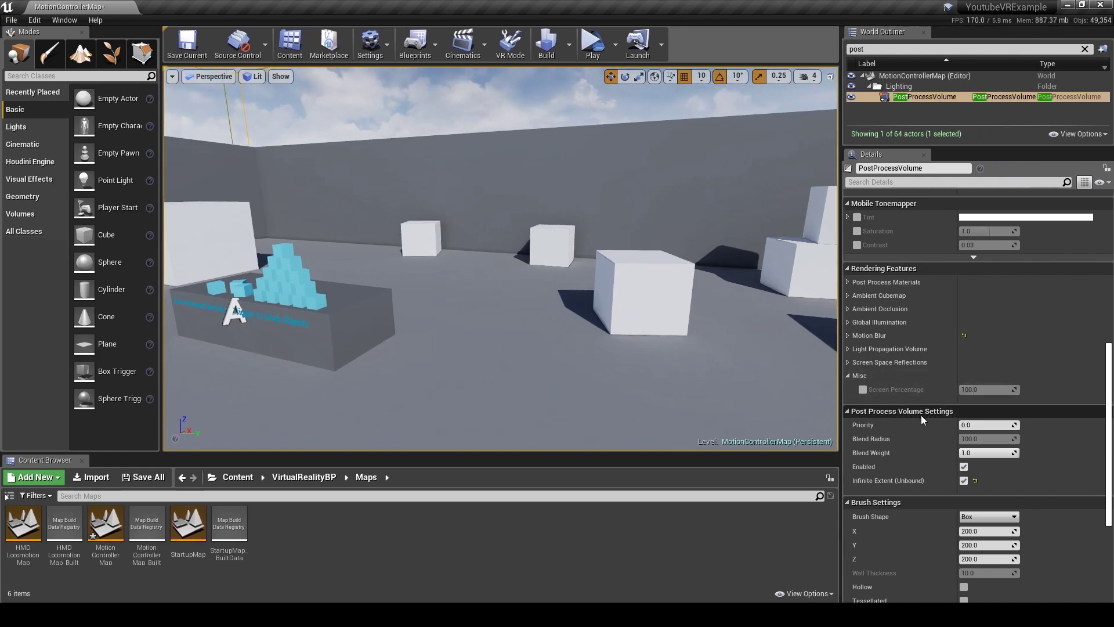
# Tick the PostProcessVolume's Screen Percentage override and set it to 150.
pyautogui.click(862, 390)
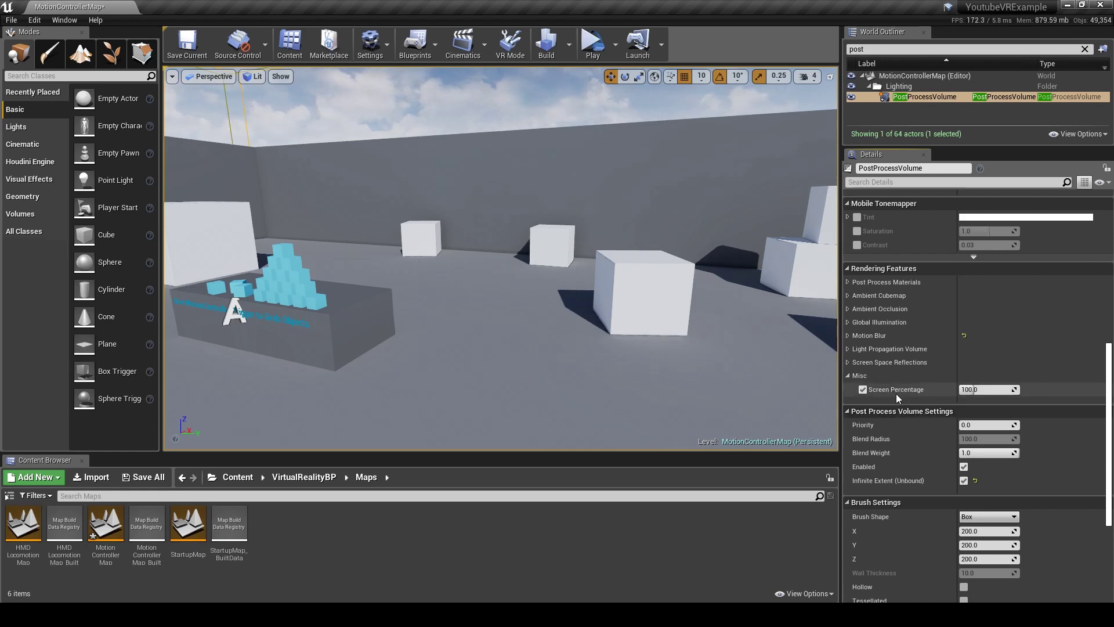
pyautogui.moveTo(641, 242); pyautogui.dragTo(771, 250, button='right')
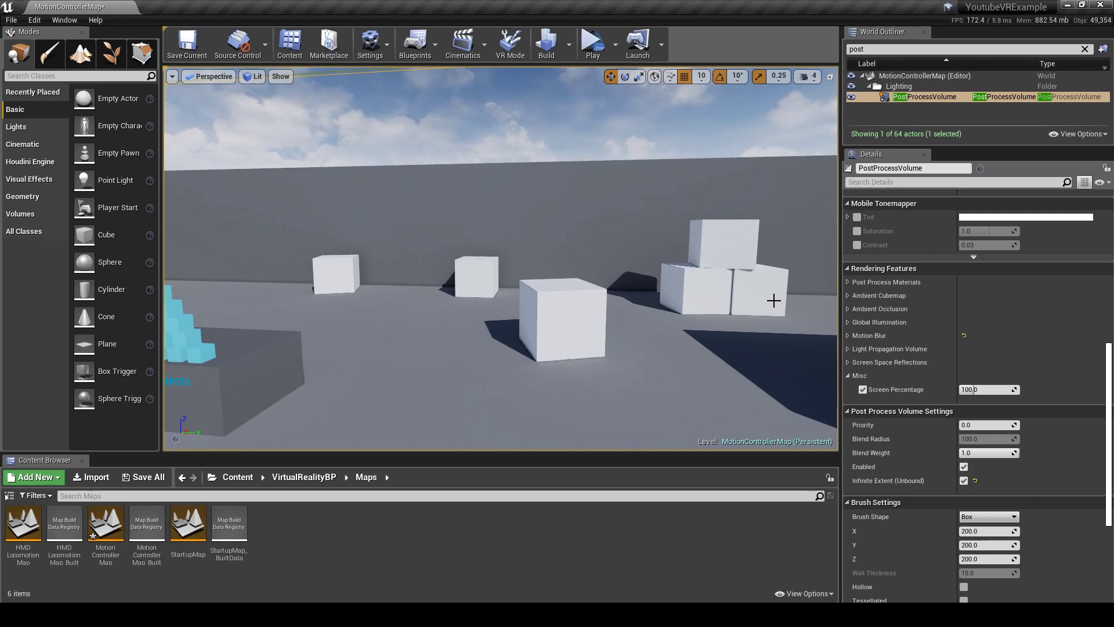
pyautogui.click(990, 391)
pyautogui.write('1')
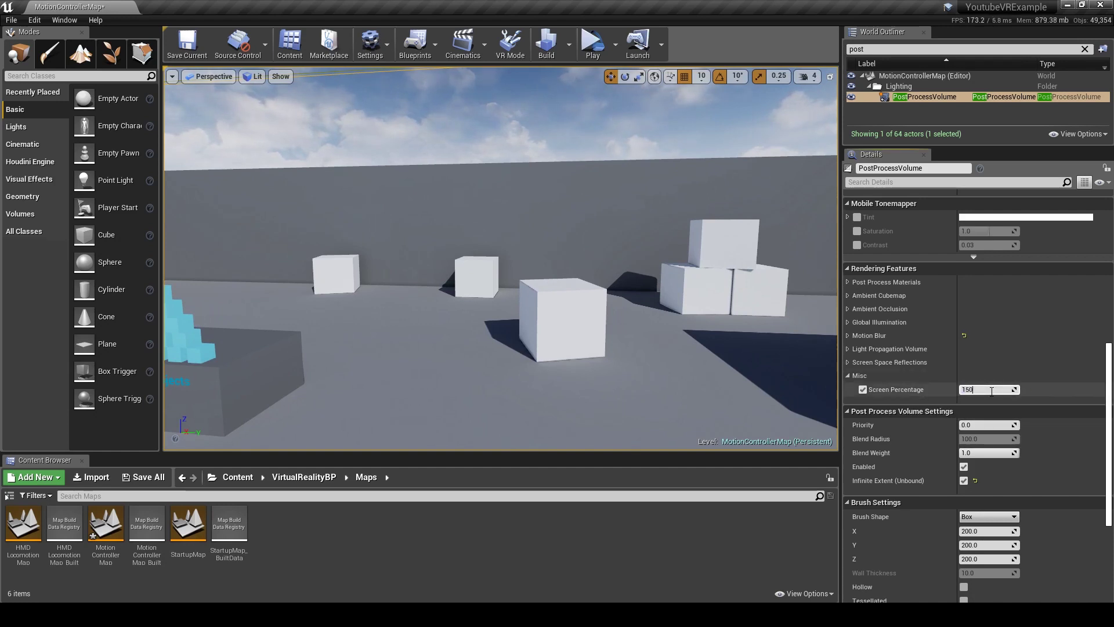
pyautogui.write('50')
pyautogui.press('Return')
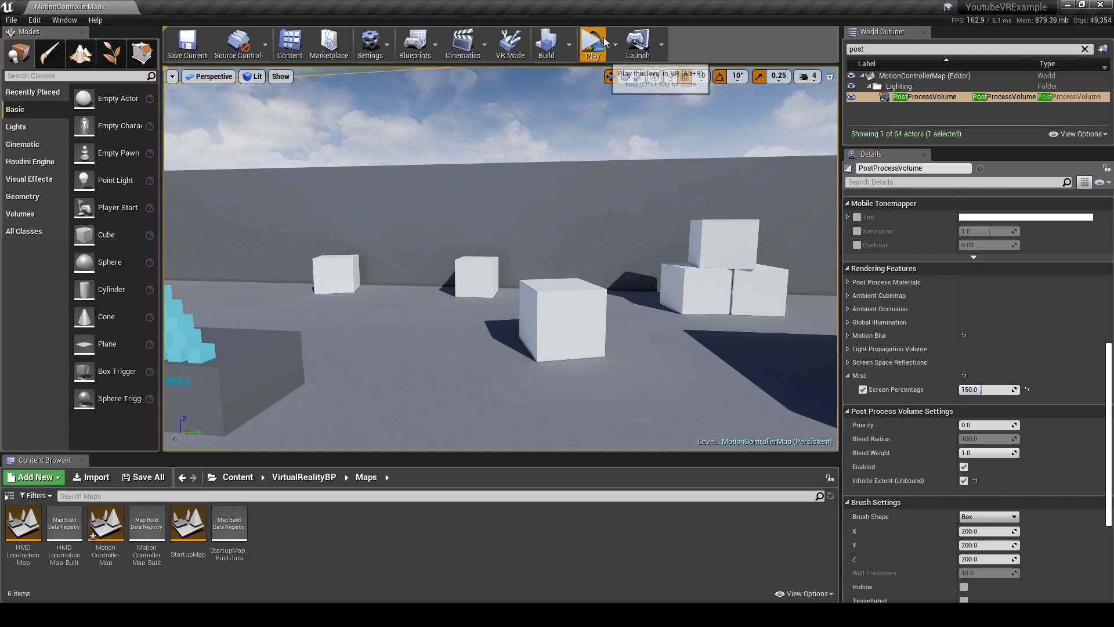
# Preview the level in VR, then reselect PostProcessVolume and reset Screen Percentage to 100.
pyautogui.click(592, 44)
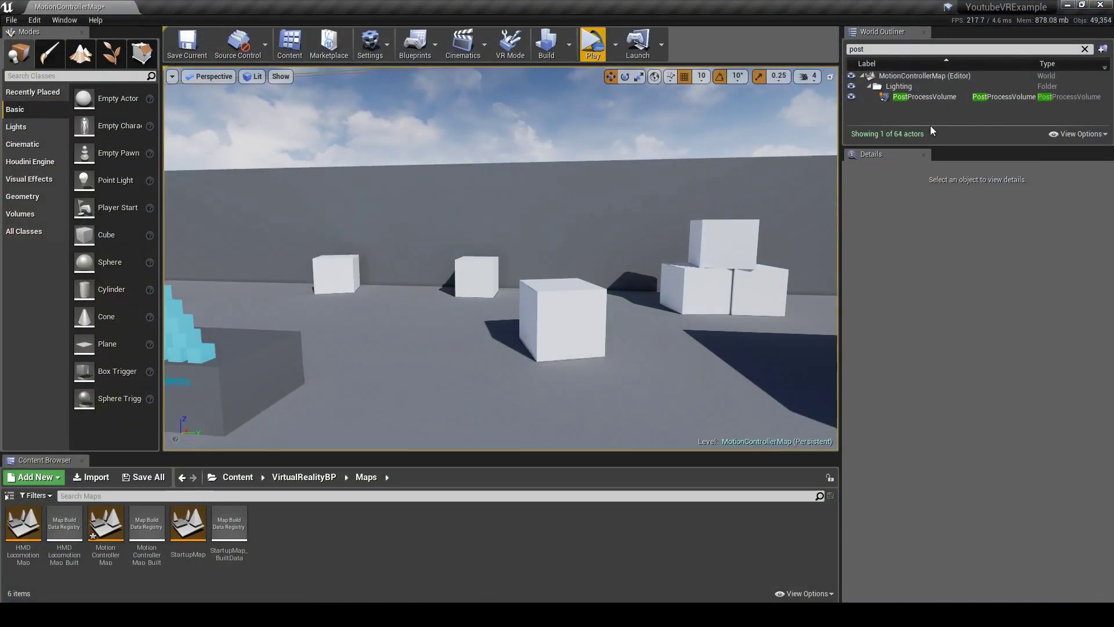
pyautogui.click(936, 89)
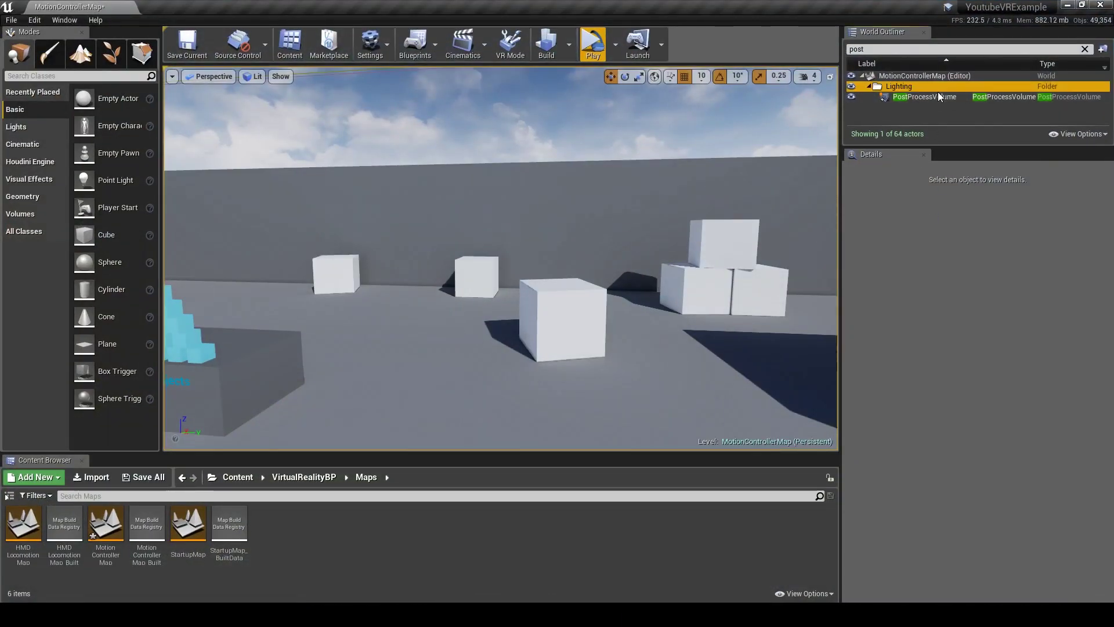
pyautogui.click(937, 97)
pyautogui.click(988, 389)
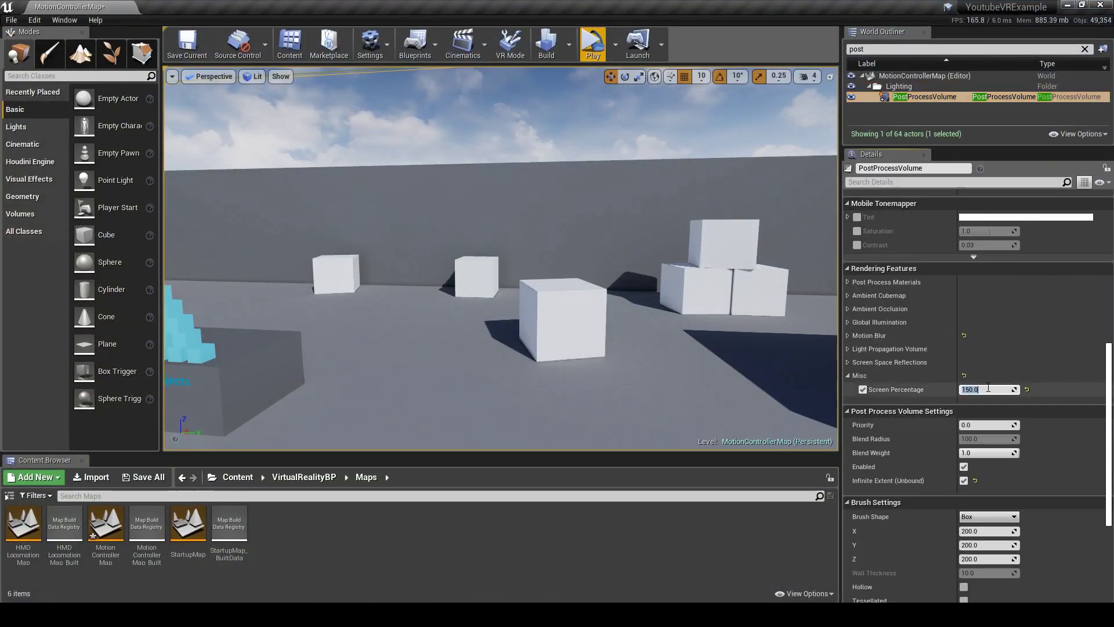
pyautogui.write('100')
pyautogui.press('Return')
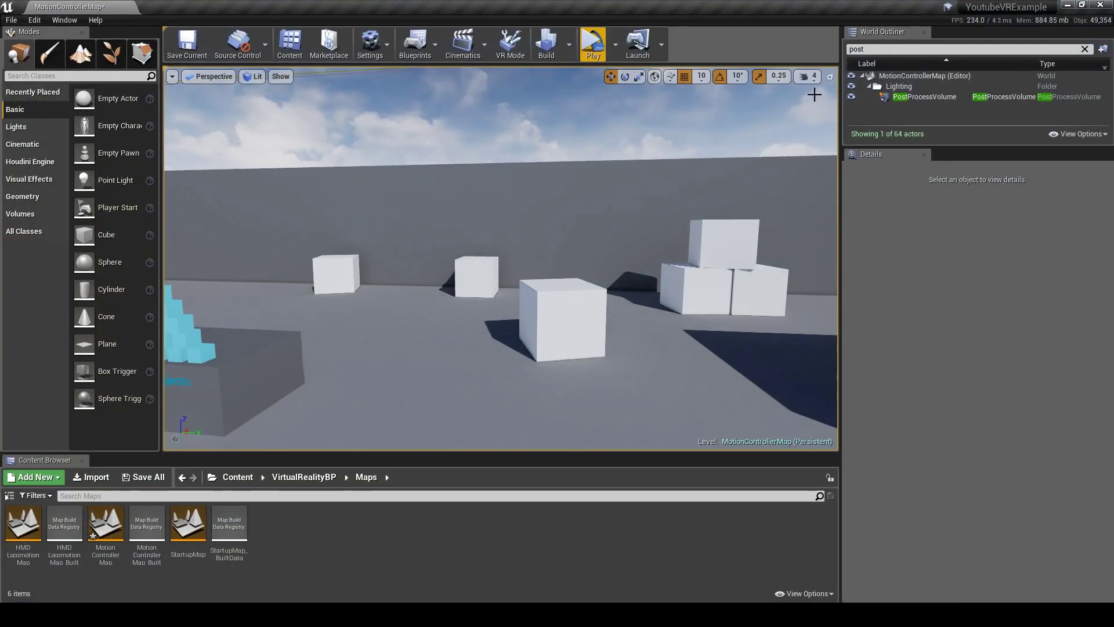
# Select the PostProcessVolume in the World Outliner to show its Details.
pyautogui.click(936, 97)
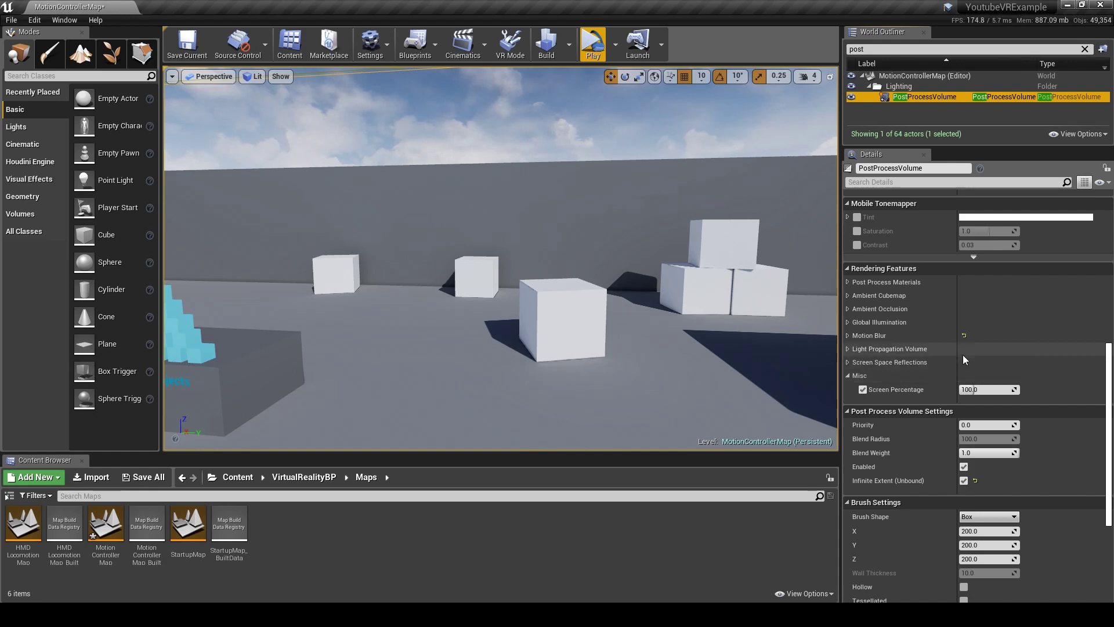
# Enter Screen Percentage 70, preview the level in VR, then reselect the PostProcessVolume.
pyautogui.click(986, 390)
pyautogui.write('70')
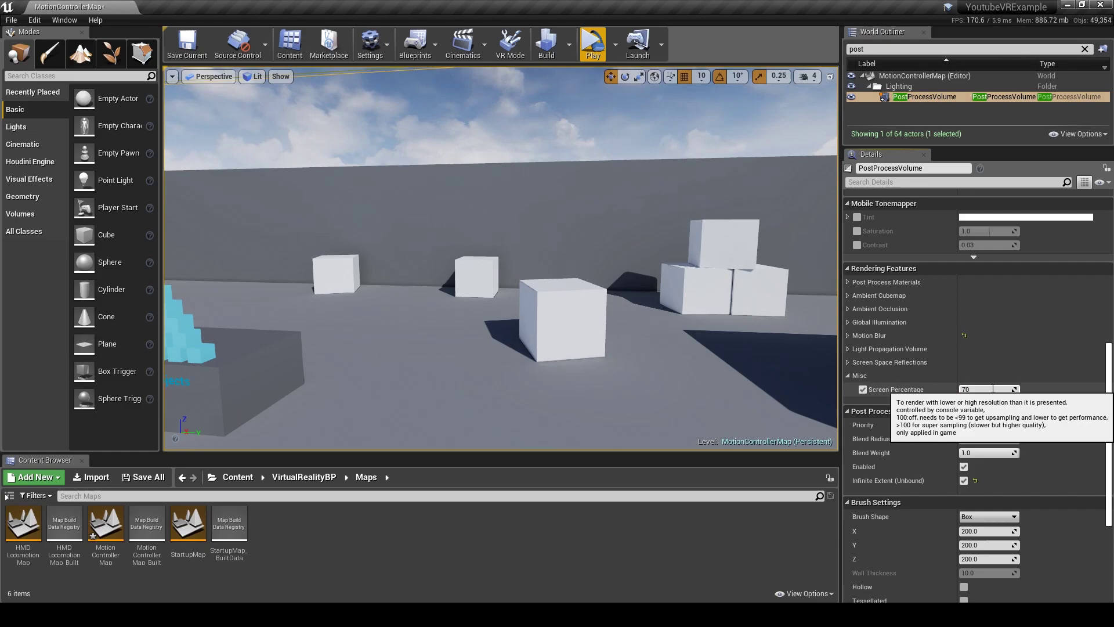
pyautogui.click(593, 43)
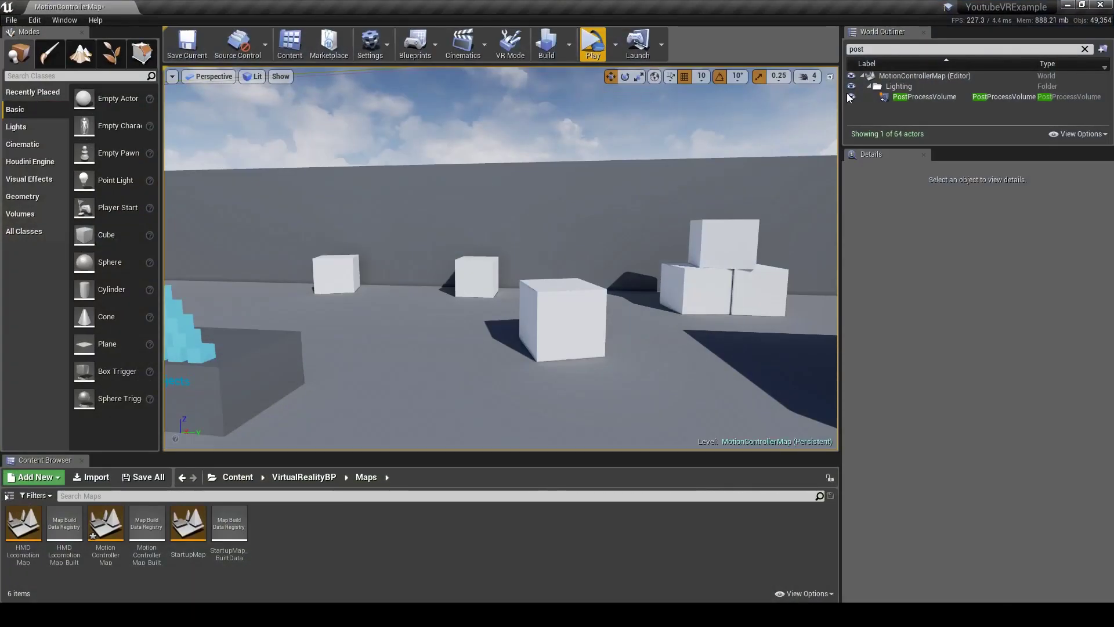
pyautogui.click(931, 97)
# Set Screen Percentage to 150 for a standalone preview, then back to 100 and collapse Misc.
pyautogui.hotkey('ctrl', 'a')
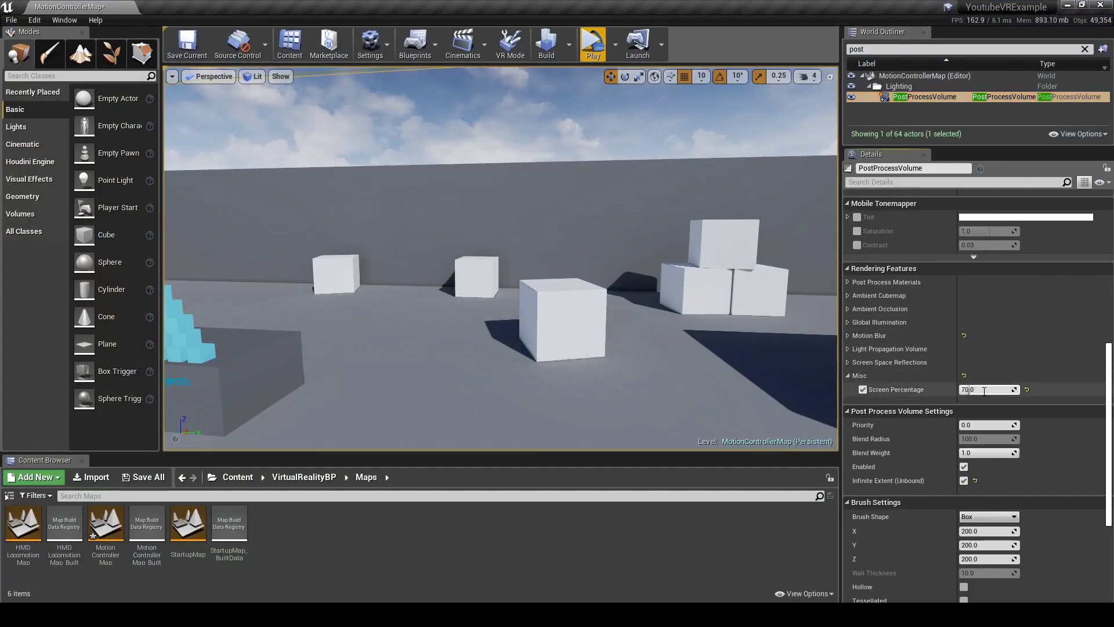
pyautogui.write('150')
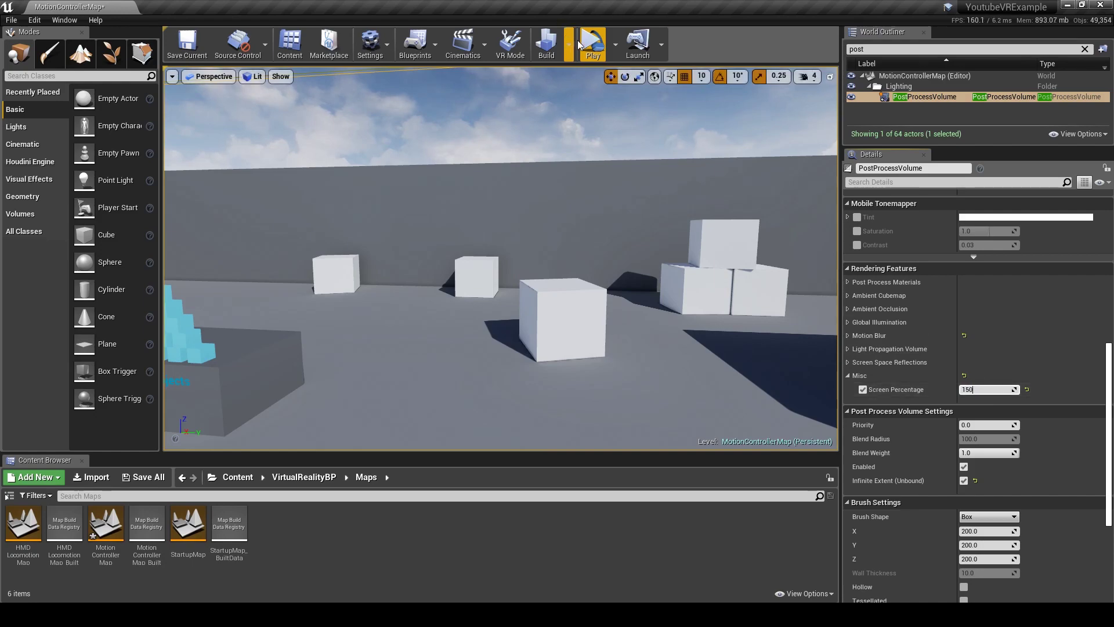
pyautogui.click(593, 44)
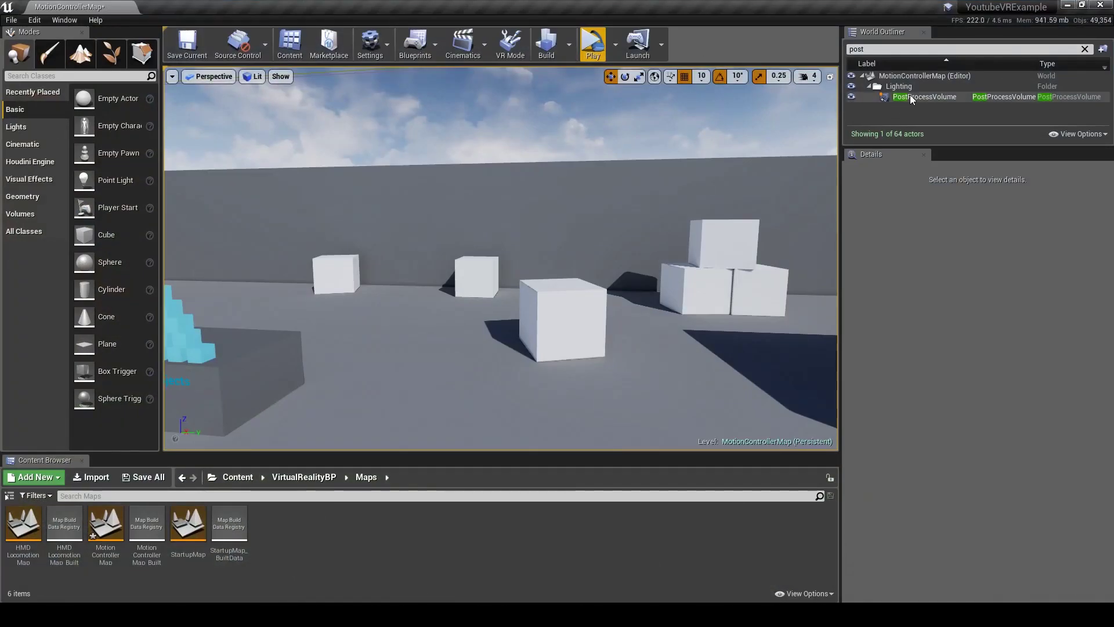
pyautogui.click(912, 98)
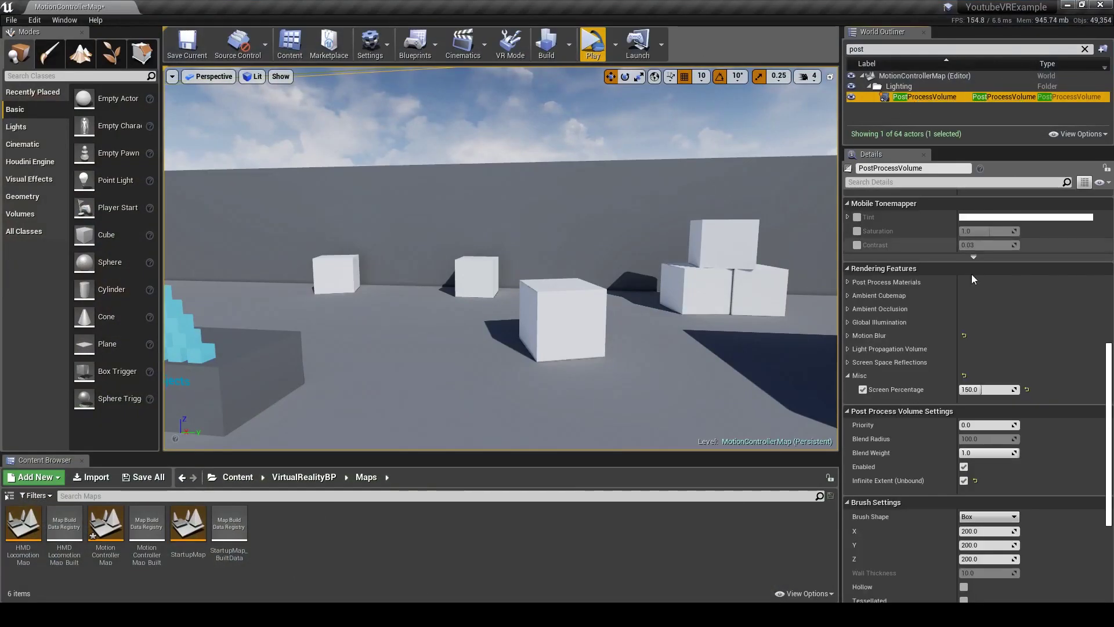
pyautogui.click(986, 389)
pyautogui.write('100')
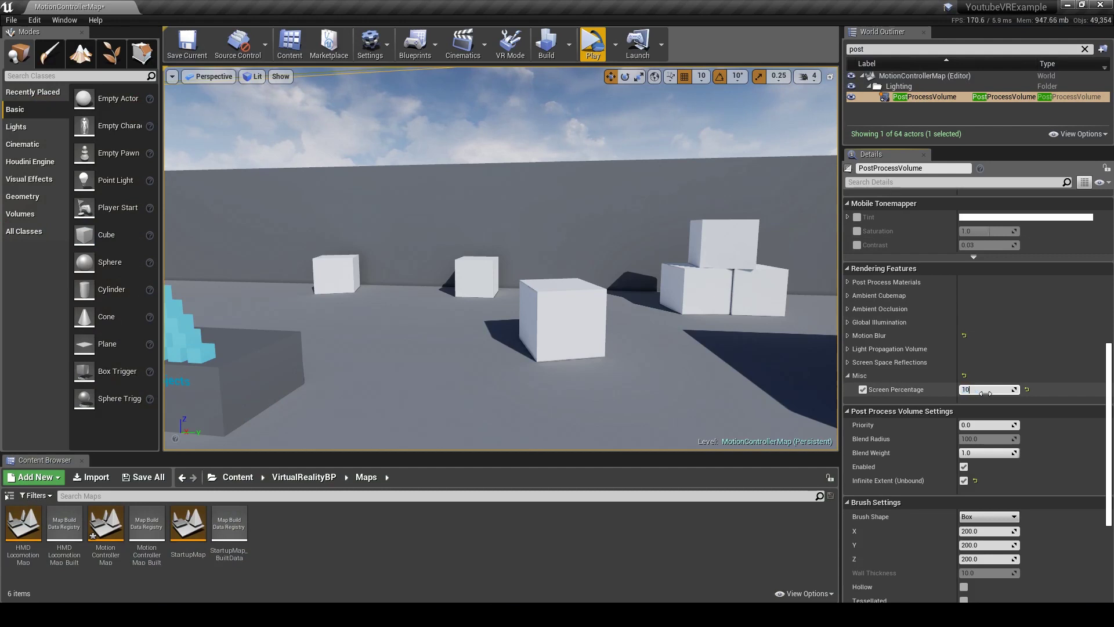
pyautogui.press('Return')
pyautogui.click(854, 381)
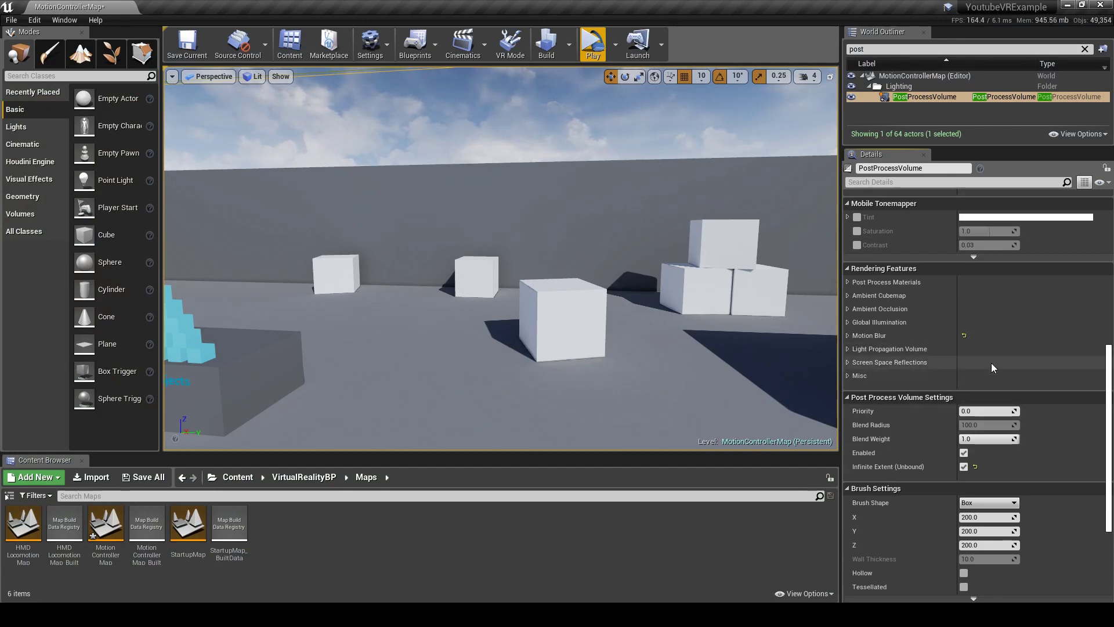
# Move the viewport camera toward the VR floor text and turn it right and upward.
pyautogui.scroll(-5, 609, 245)
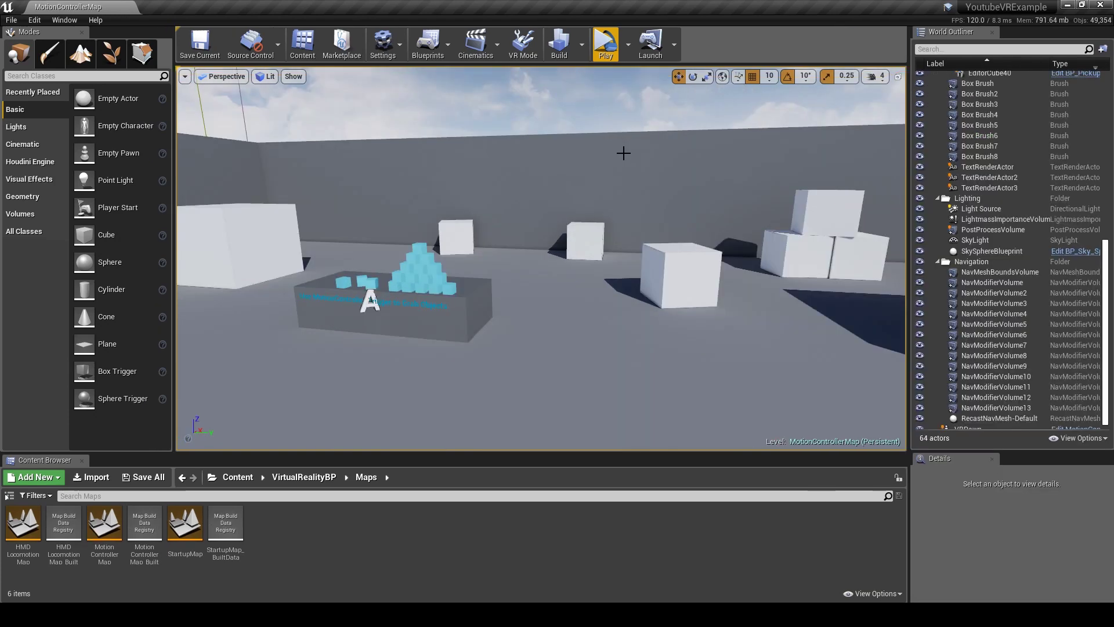
pyautogui.press('Left')
pyautogui.press('Down')
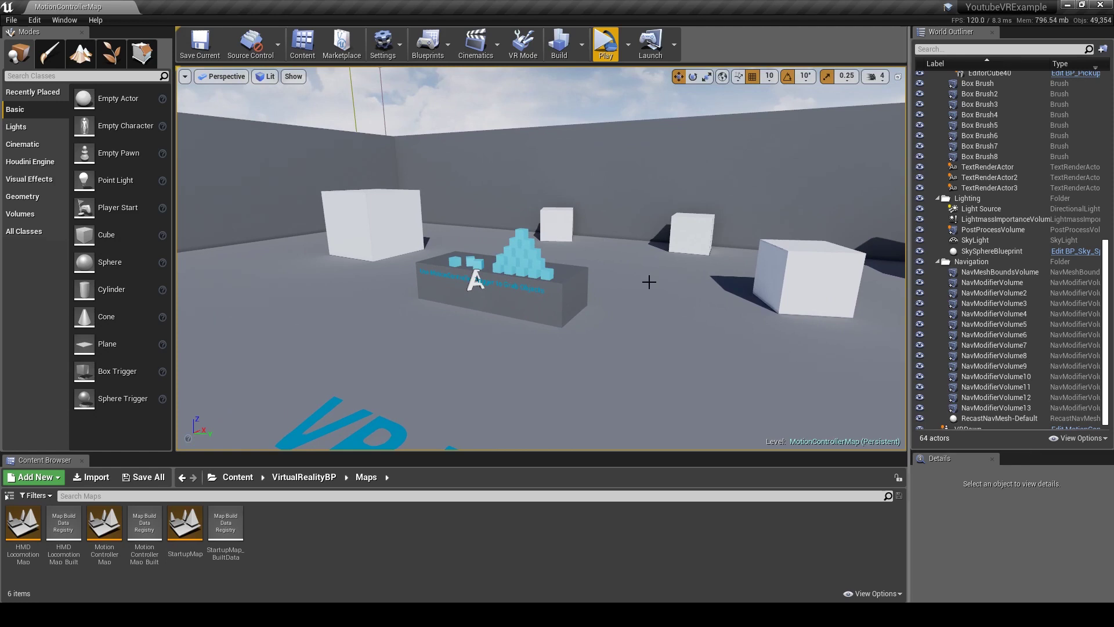
pyautogui.moveTo(608, 280); pyautogui.dragTo(644, 268, button='right')
# Launch Epic Games Launcher from Start and reveal the YoutubeVRExample project in its folder.
pyautogui.moveTo(356, 613)
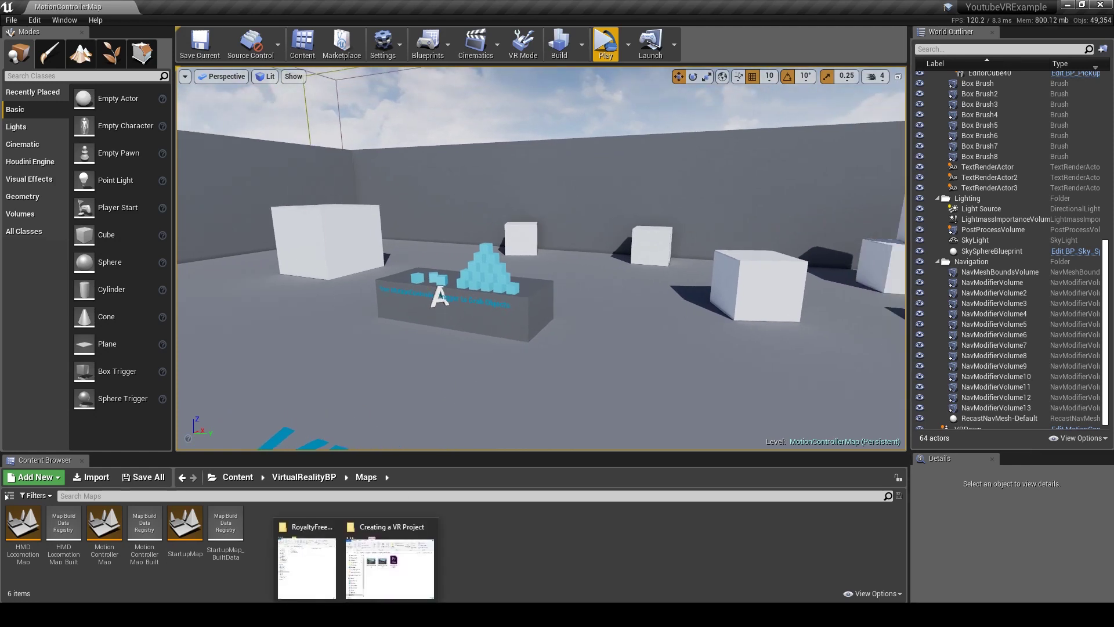
pyautogui.press('super')
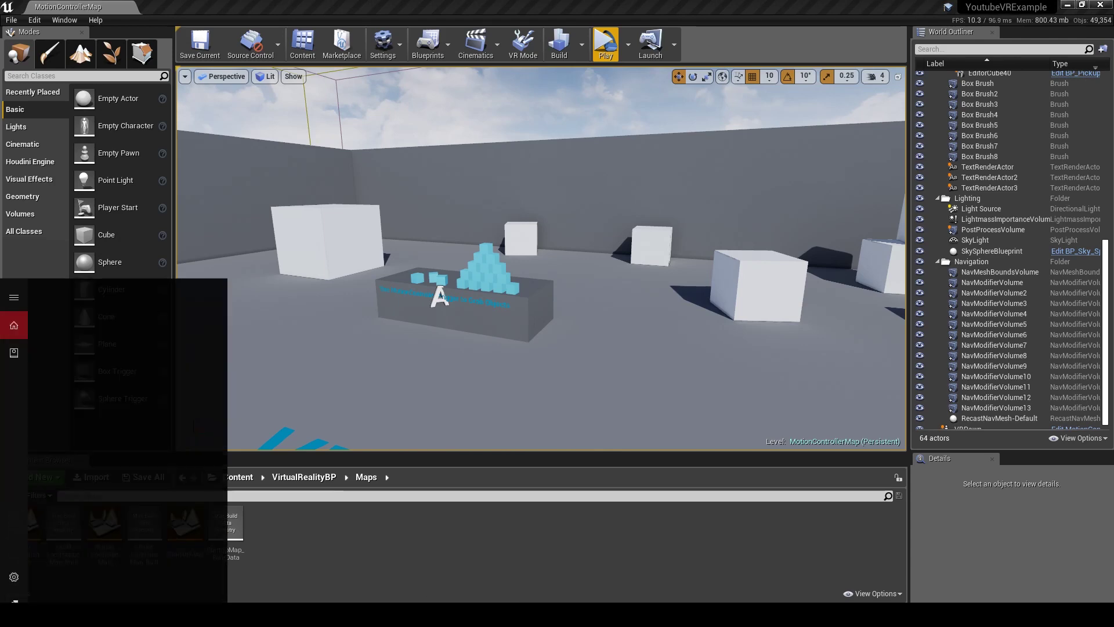
pyautogui.write('epic')
pyautogui.press('Return')
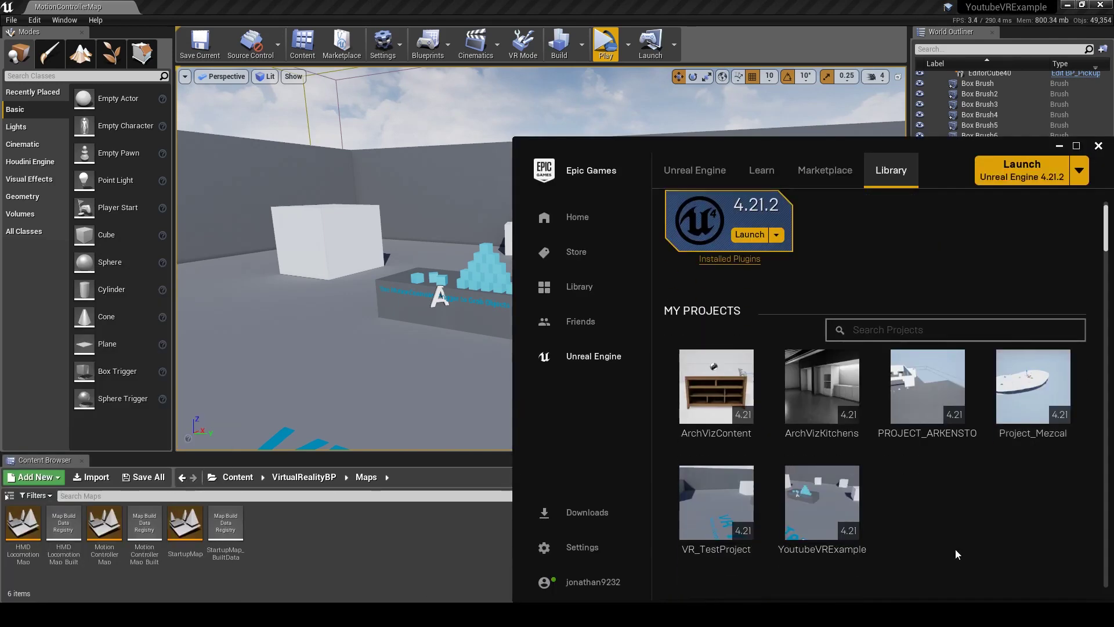
pyautogui.rightClick(843, 497)
pyautogui.click(889, 525)
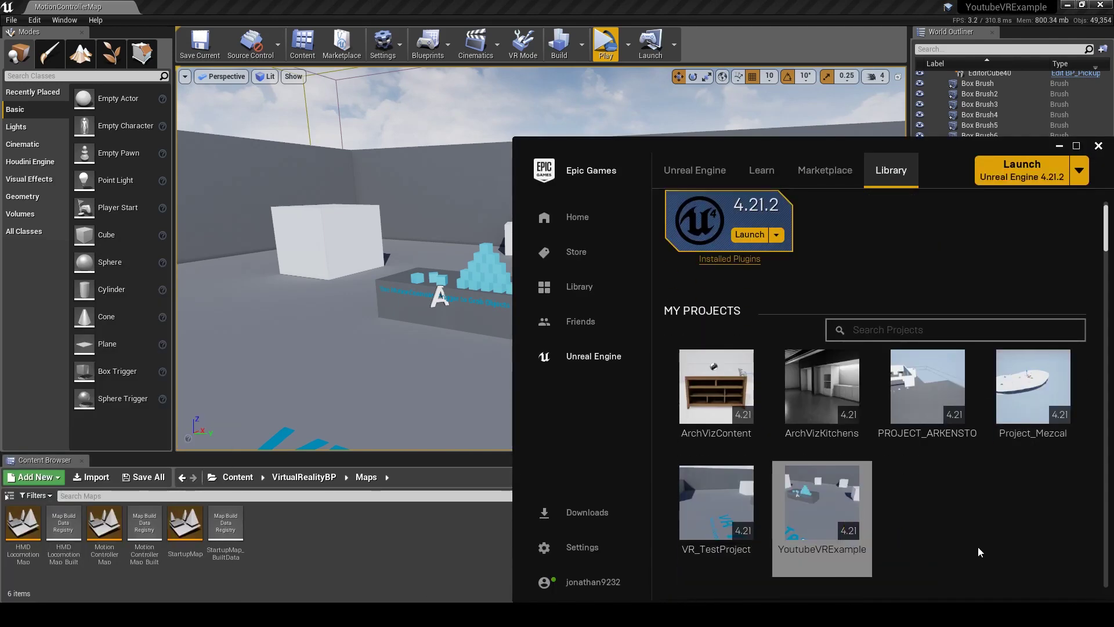
# Close the Epic Games Launcher and open the Config folder's DefaultEngine file in Notepad.
pyautogui.click(1098, 146)
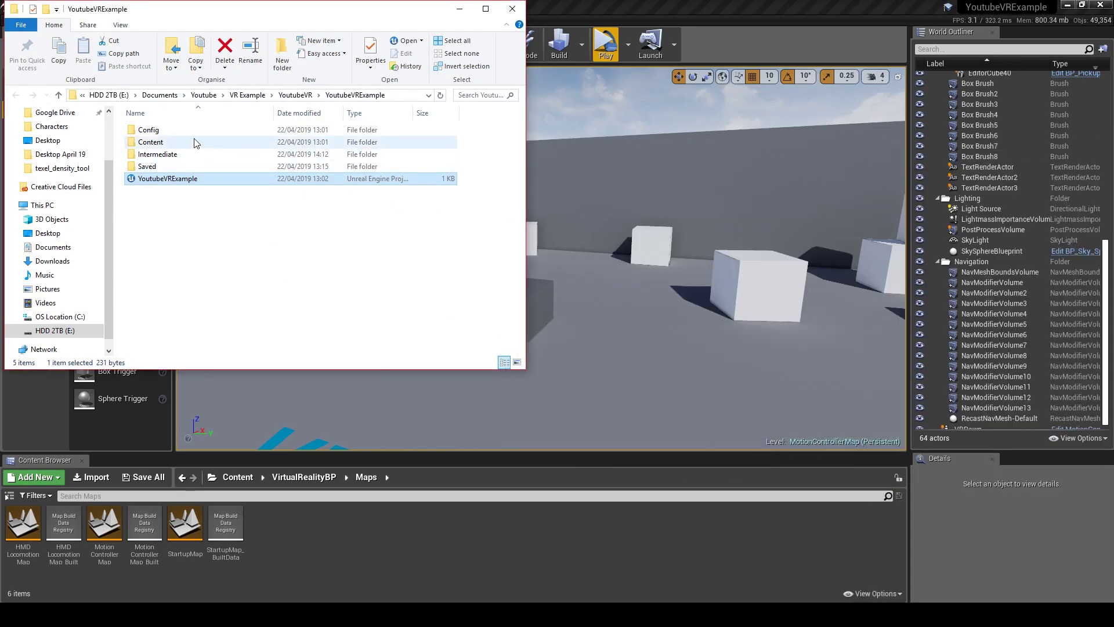
pyautogui.doubleClick(174, 130)
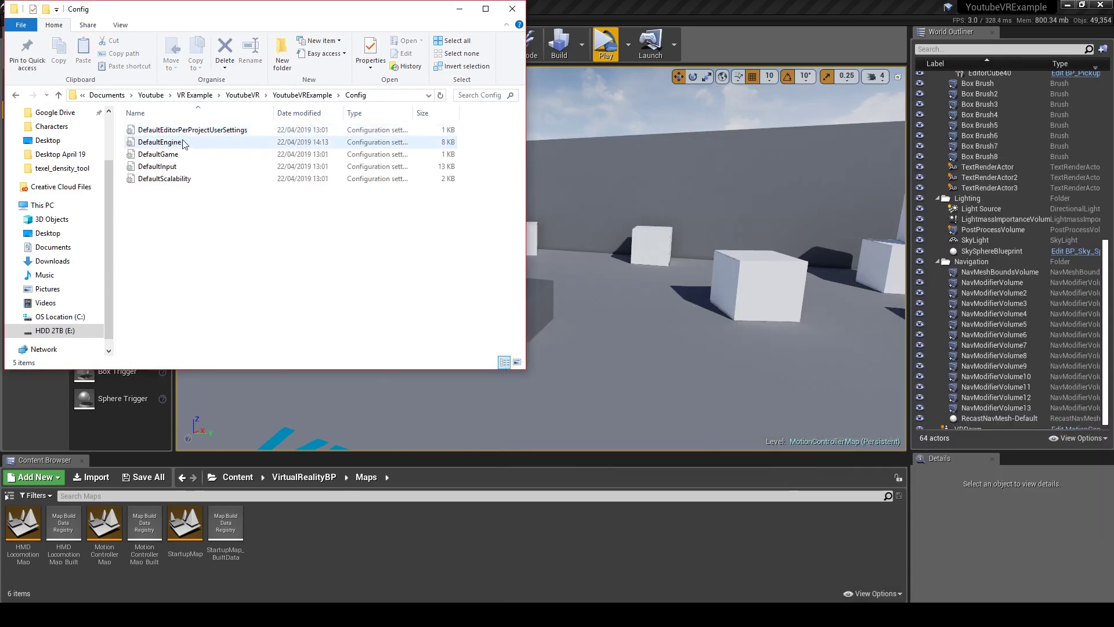
pyautogui.doubleClick(174, 142)
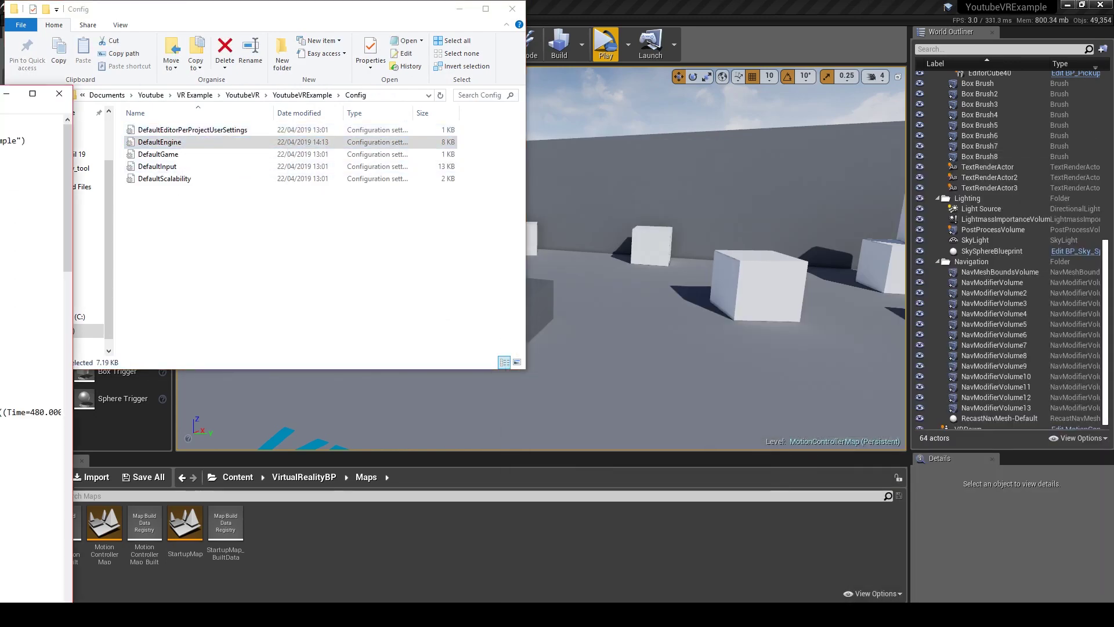
pyautogui.moveTo(691, 107); pyautogui.dragTo(439, 13)
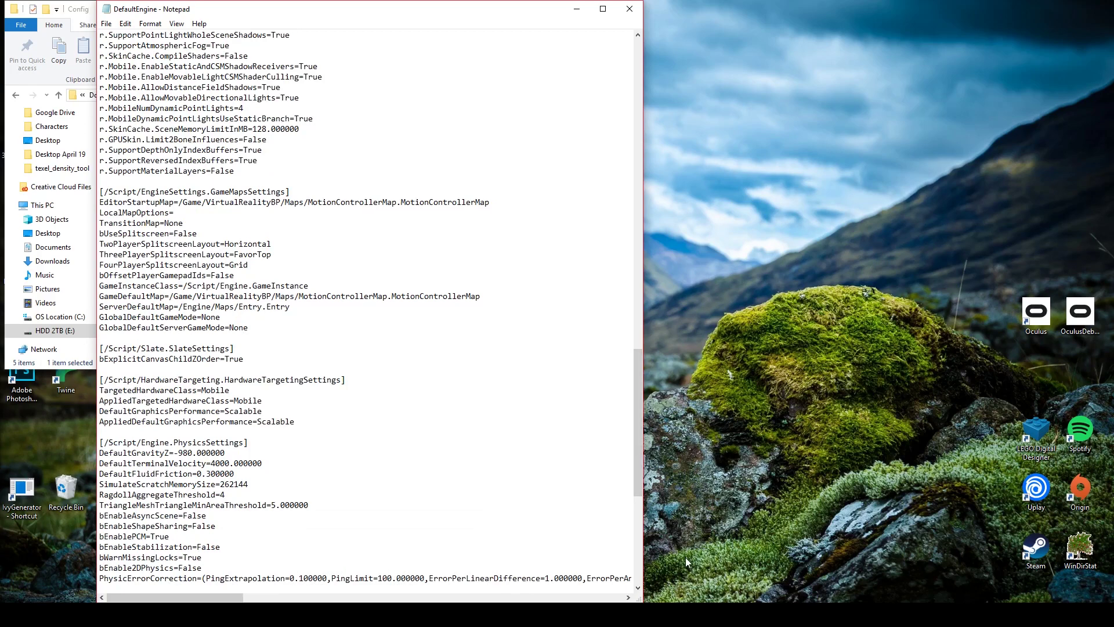
# Scroll through DefaultEngine and move the Notepad window aside to uncover the file list.
pyautogui.moveTo(356, 613)
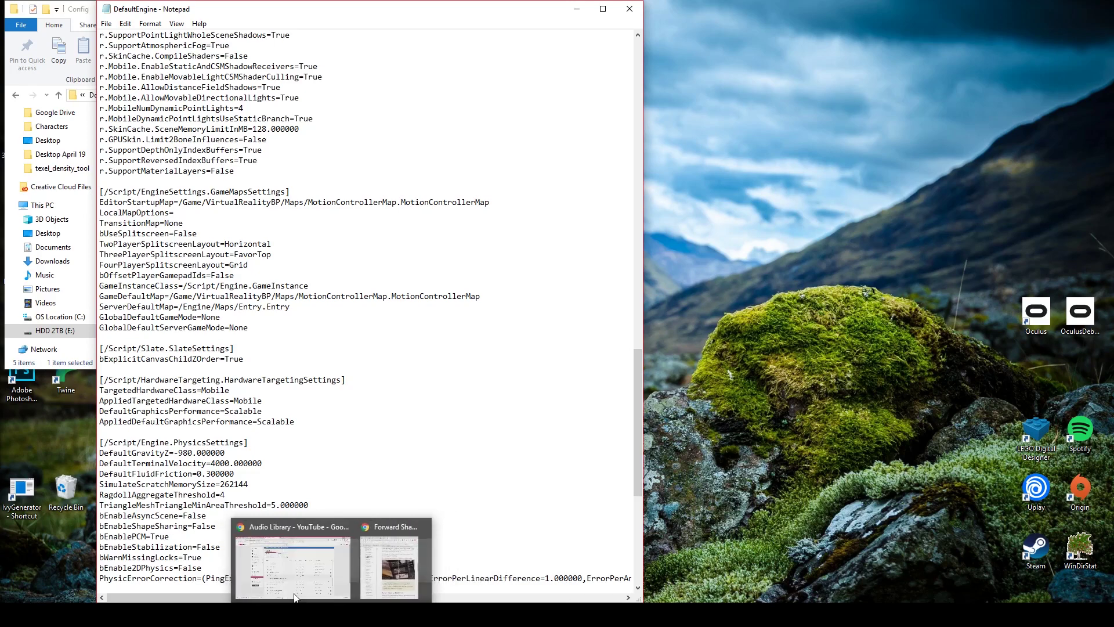
pyautogui.scroll(-2, 415, 361)
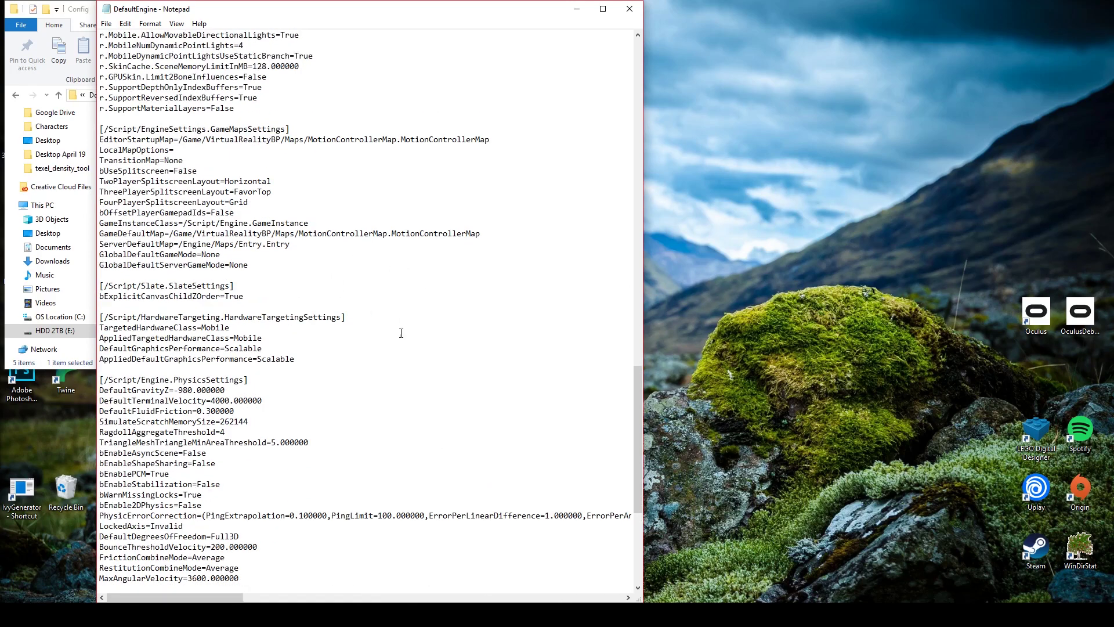
pyautogui.scroll(7, 400, 333)
pyautogui.moveTo(637, 363); pyautogui.dragTo(578, 443)
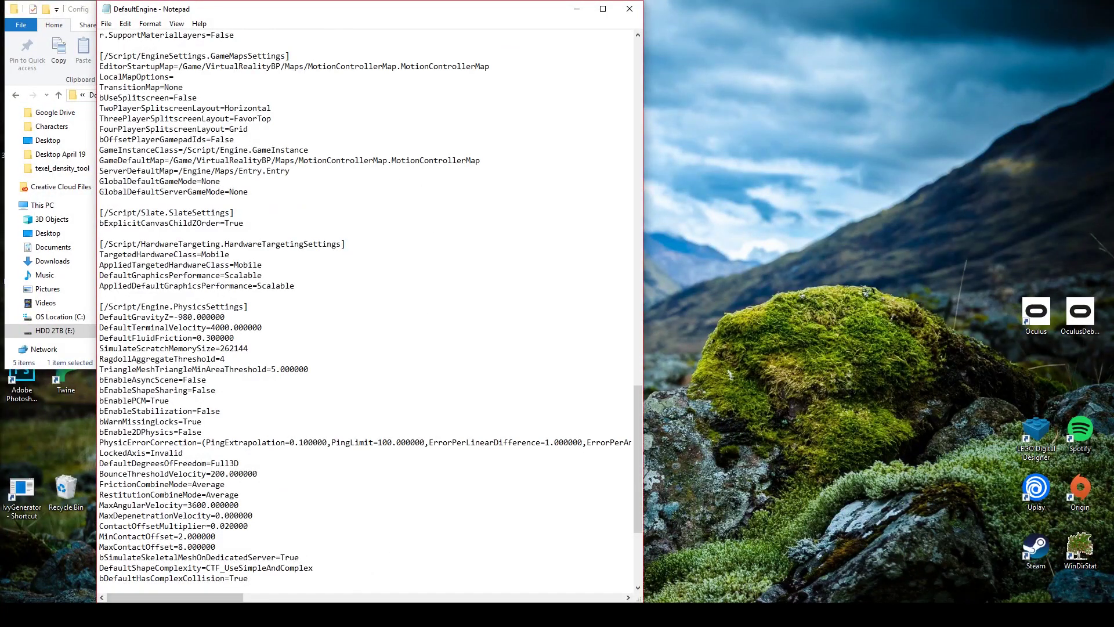
pyautogui.moveTo(455, 17); pyautogui.dragTo(811, 70)
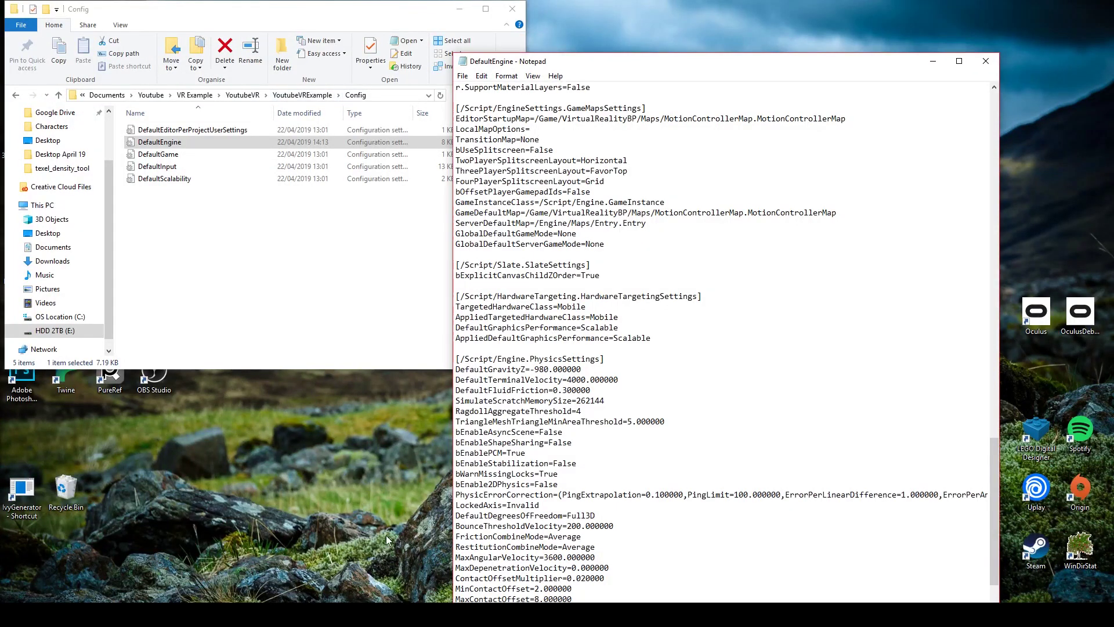
# Open VR_TestProject's 'DefaultEngine - Custom' config in Notepad and select its [SystemSettings] block.
pyautogui.click(387, 614)
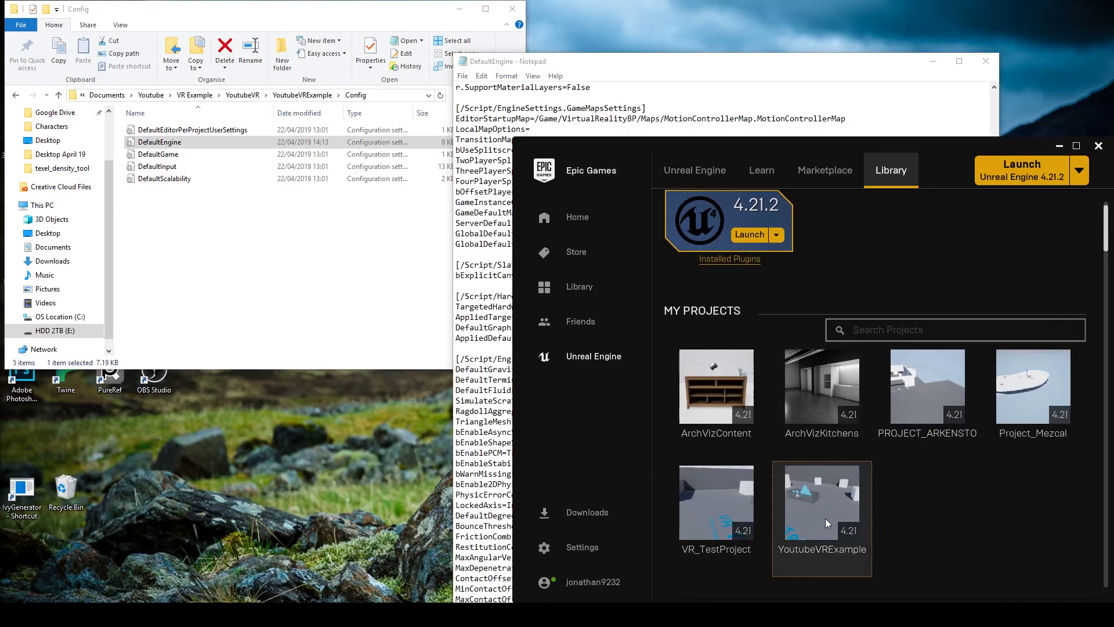
pyautogui.rightClick(730, 499)
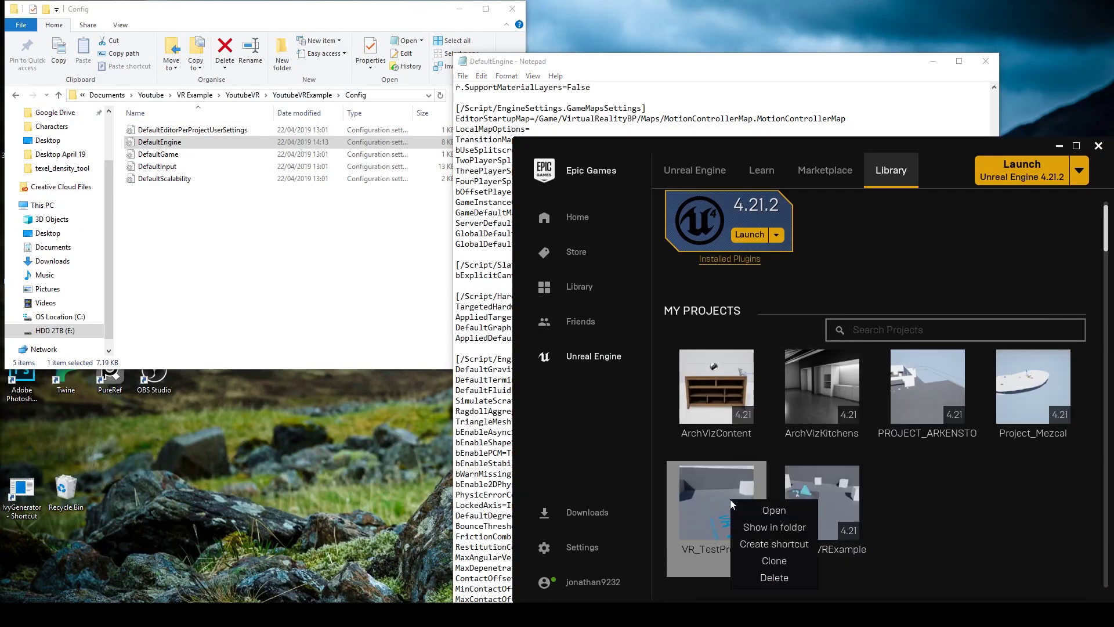
pyautogui.click(781, 527)
pyautogui.doubleClick(150, 129)
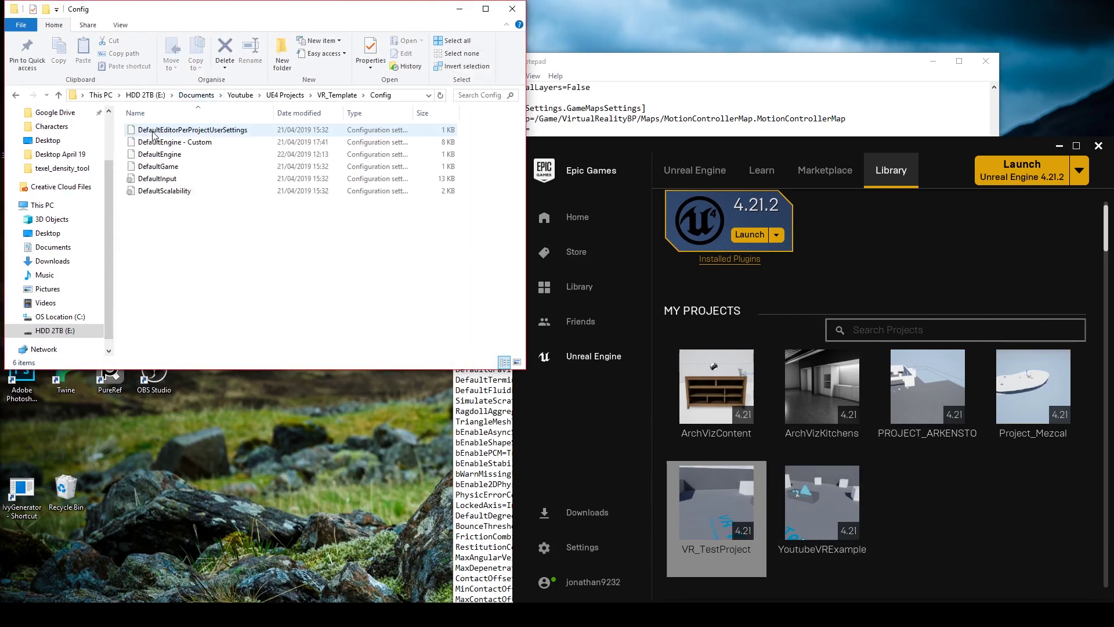
pyautogui.doubleClick(187, 153)
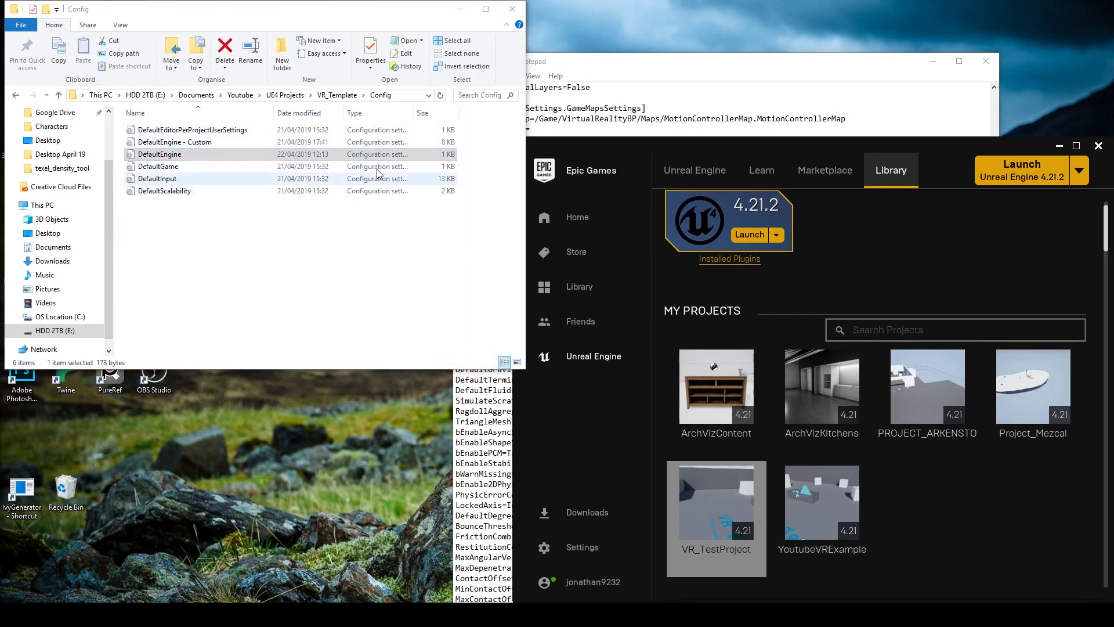
pyautogui.click(1059, 146)
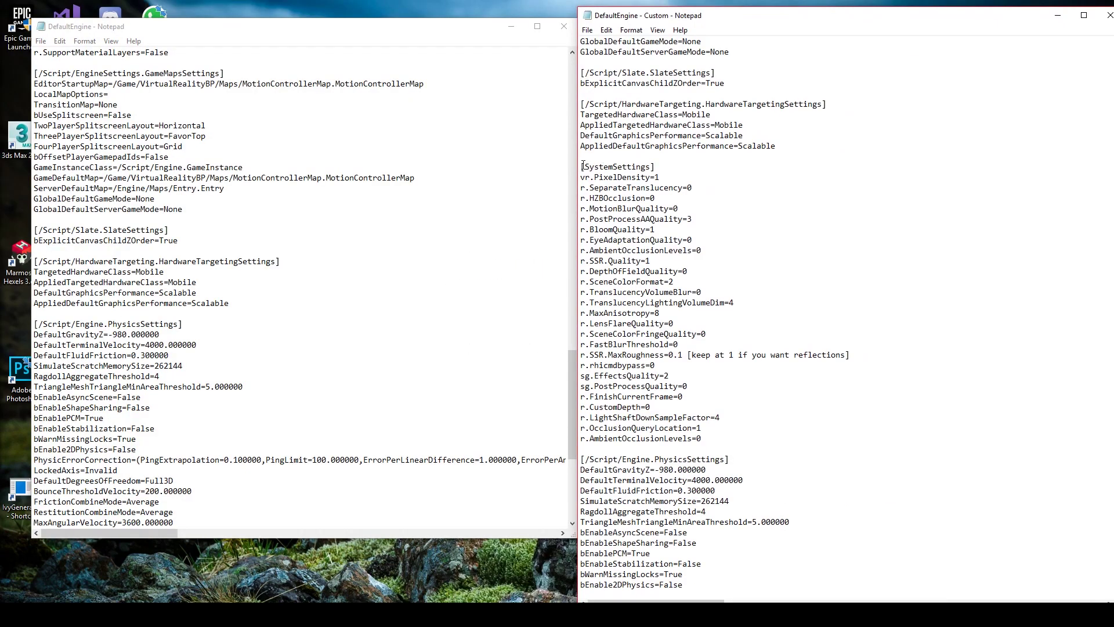
pyautogui.moveTo(582, 167); pyautogui.dragTo(707, 436)
pyautogui.hotkey('ctrl', 'c')
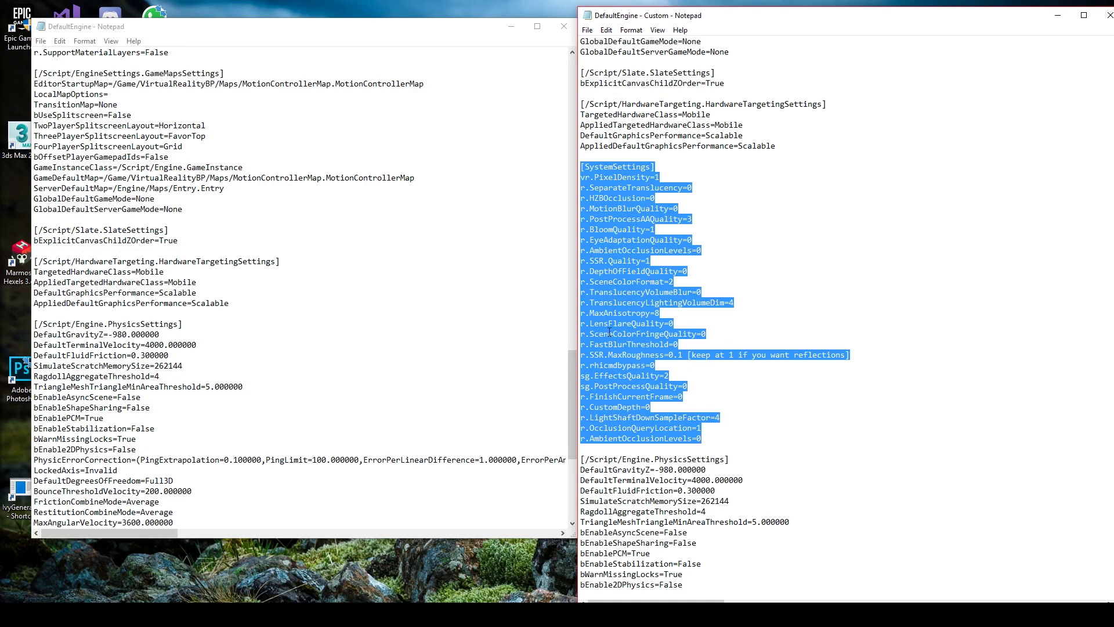
# Paste the SystemSettings block into DefaultEngine below the rendering settings.
pyautogui.click(264, 33)
pyautogui.scroll(-8, 286, 263)
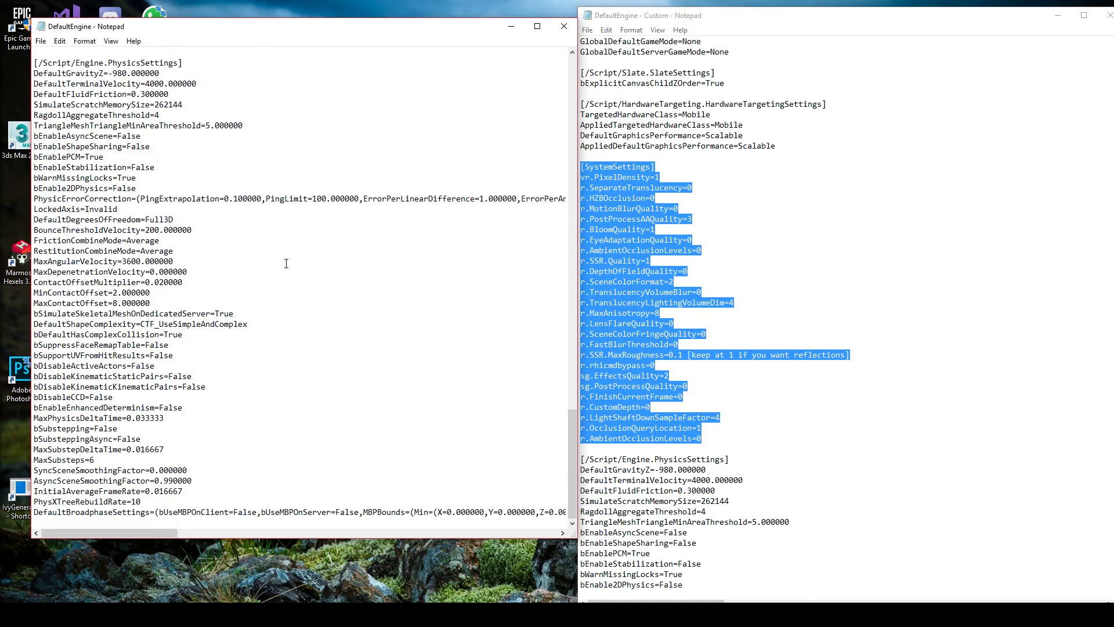
pyautogui.scroll(20, 286, 264)
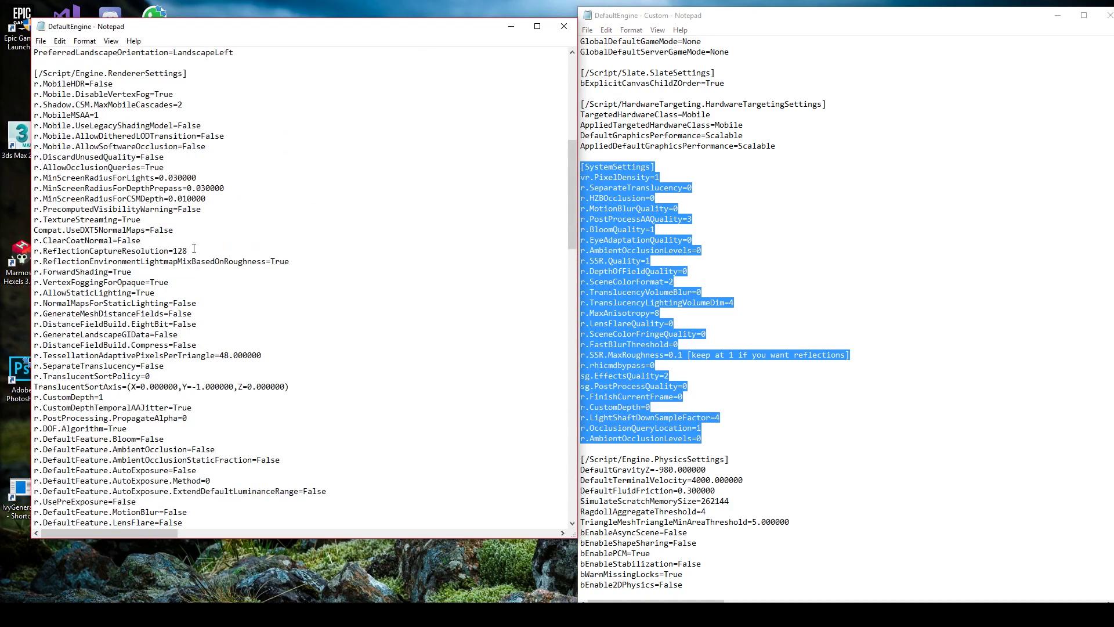
pyautogui.scroll(7, 194, 248)
pyautogui.scroll(-20, 182, 301)
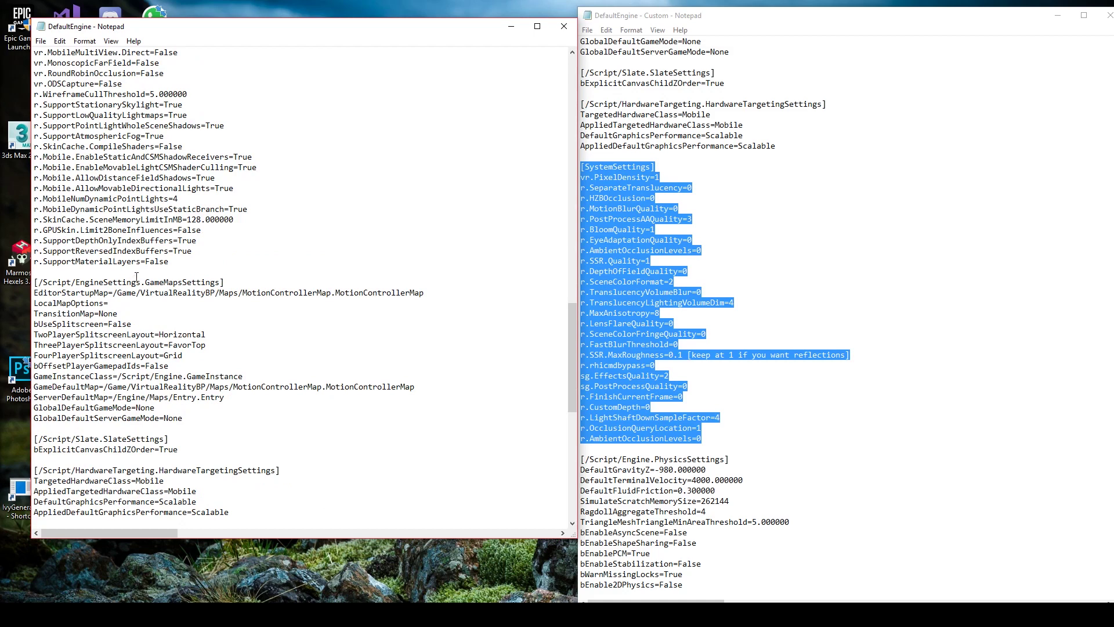
pyautogui.click(136, 274)
pyautogui.press('Return')
pyautogui.press('Return')
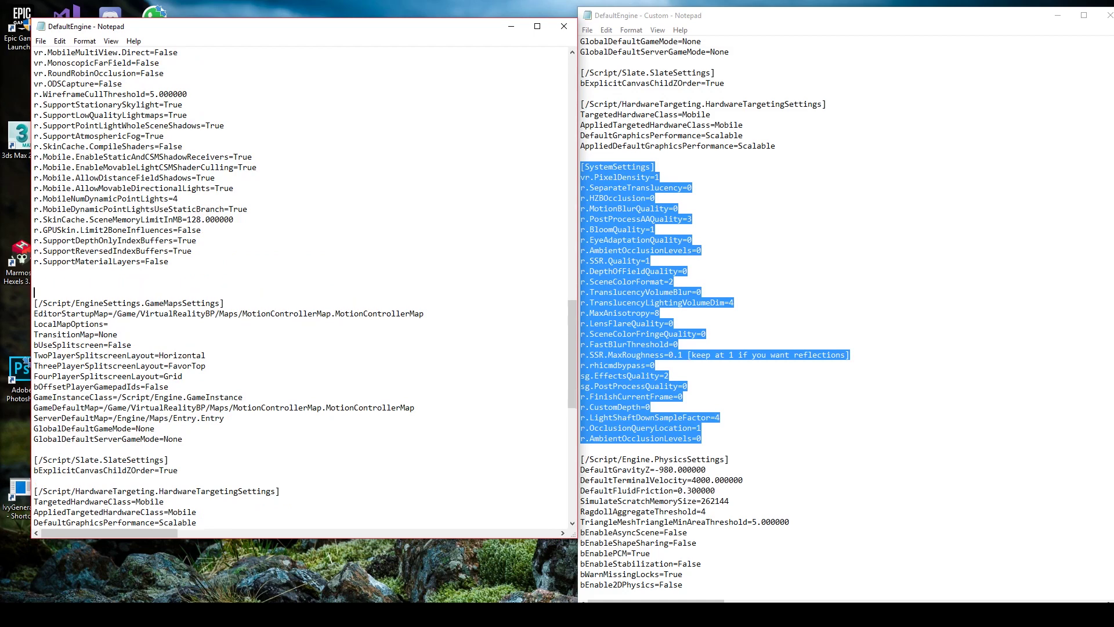
pyautogui.hotkey('ctrl', 'v')
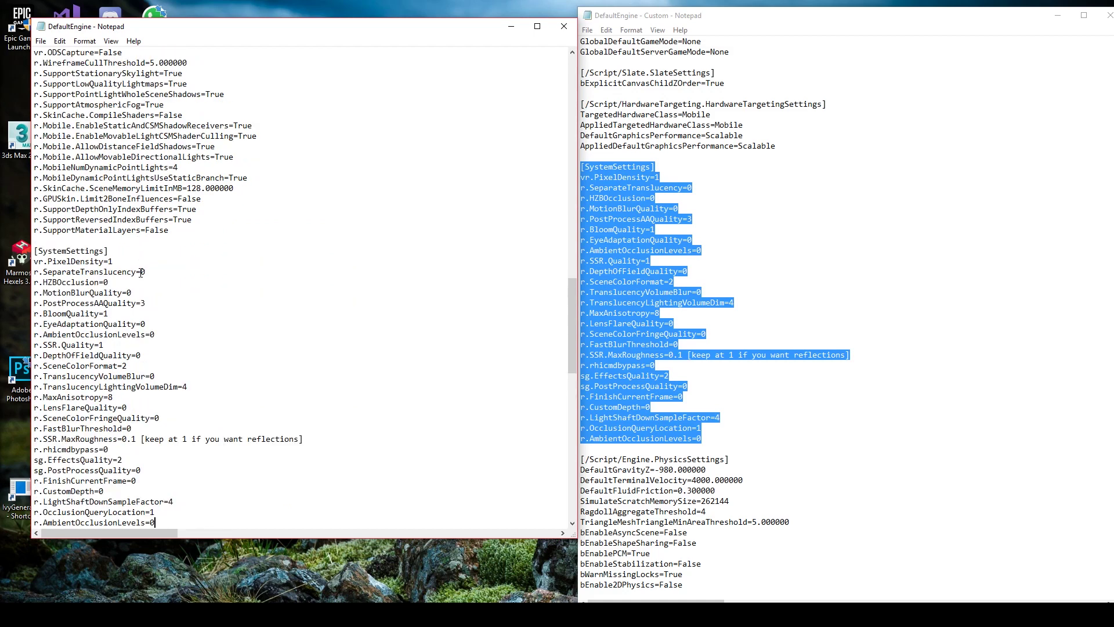
# Replace the reflections comment on the r.SSR.MaxRoughness line with 0.55.
pyautogui.scroll(-2, 213, 334)
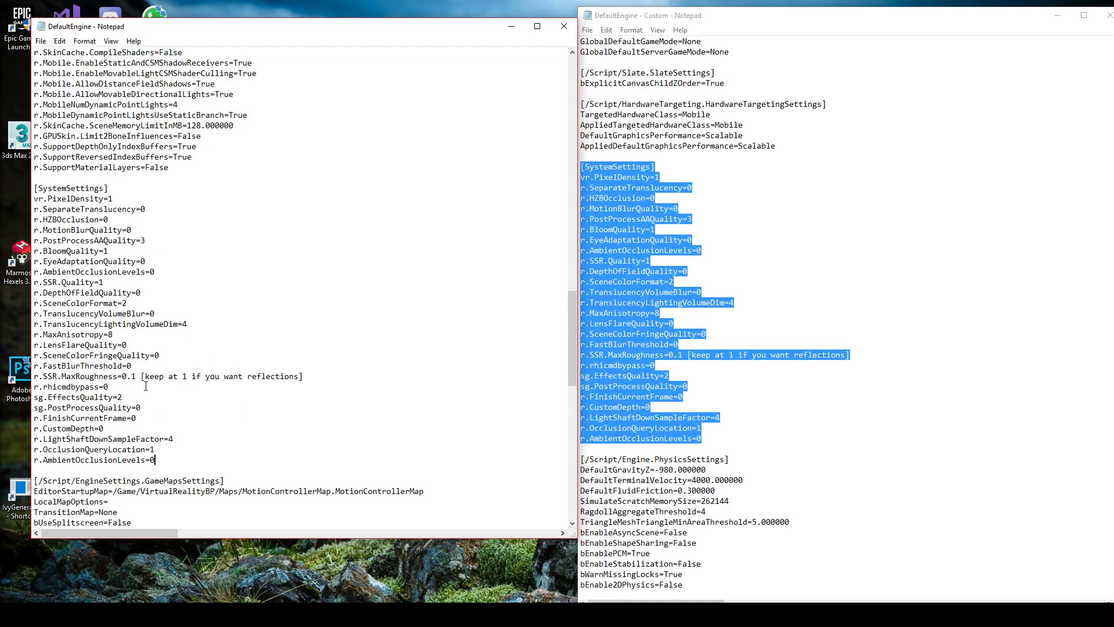
pyautogui.moveTo(302, 377); pyautogui.dragTo(137, 371)
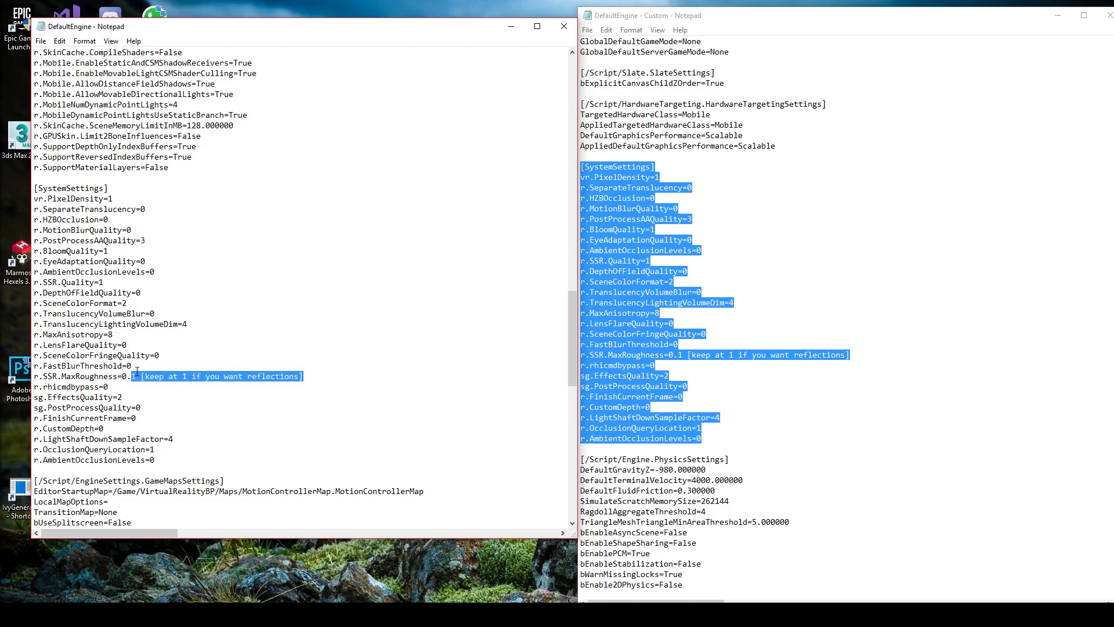
pyautogui.write('55')
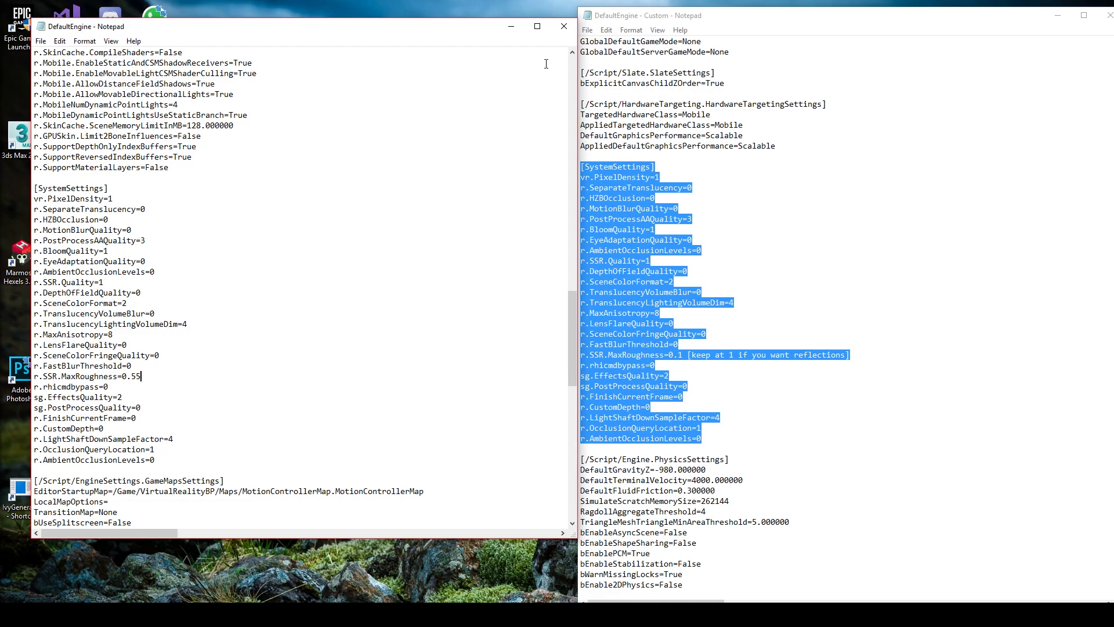
# Save DefaultEngine, close both Notepad windows, and reopen the YoutubeVRExample project.
pyautogui.click(41, 41)
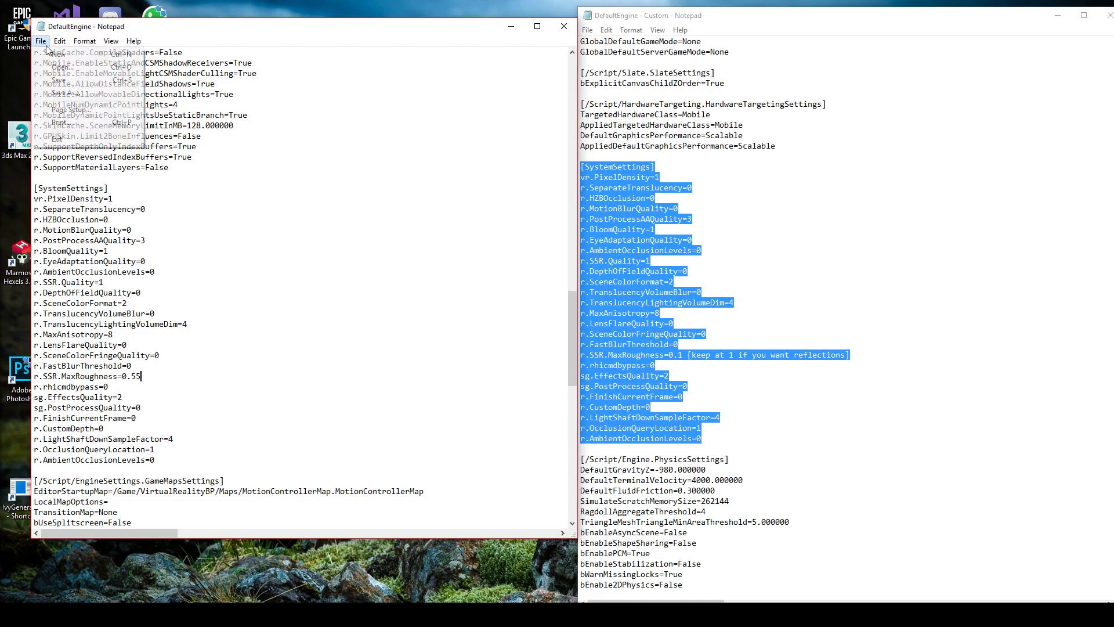
pyautogui.click(68, 81)
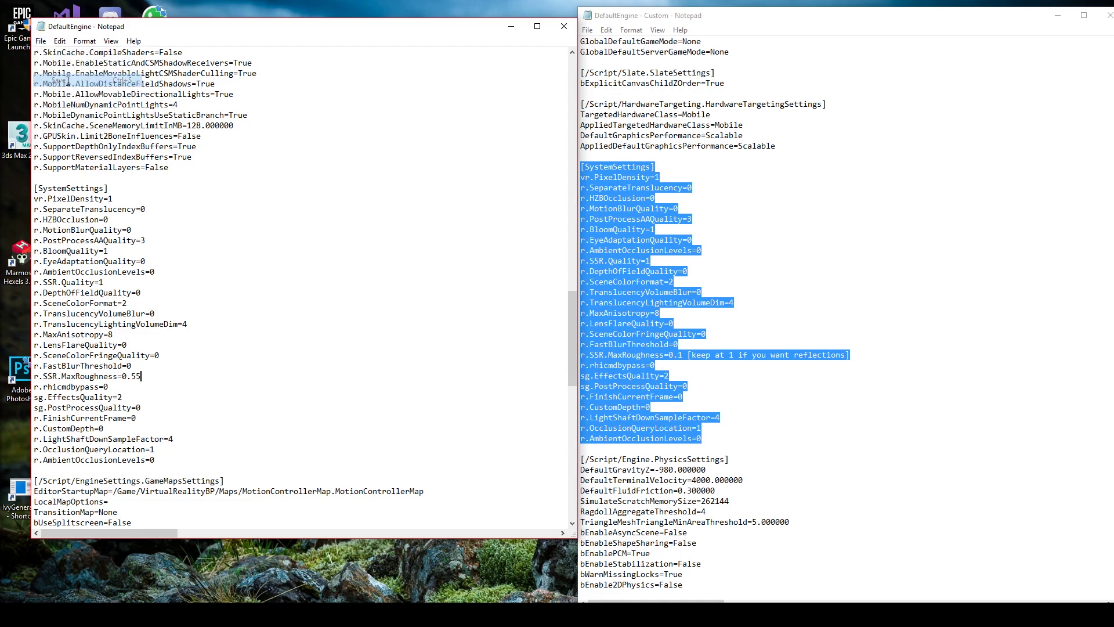
pyautogui.click(563, 26)
pyautogui.click(1109, 15)
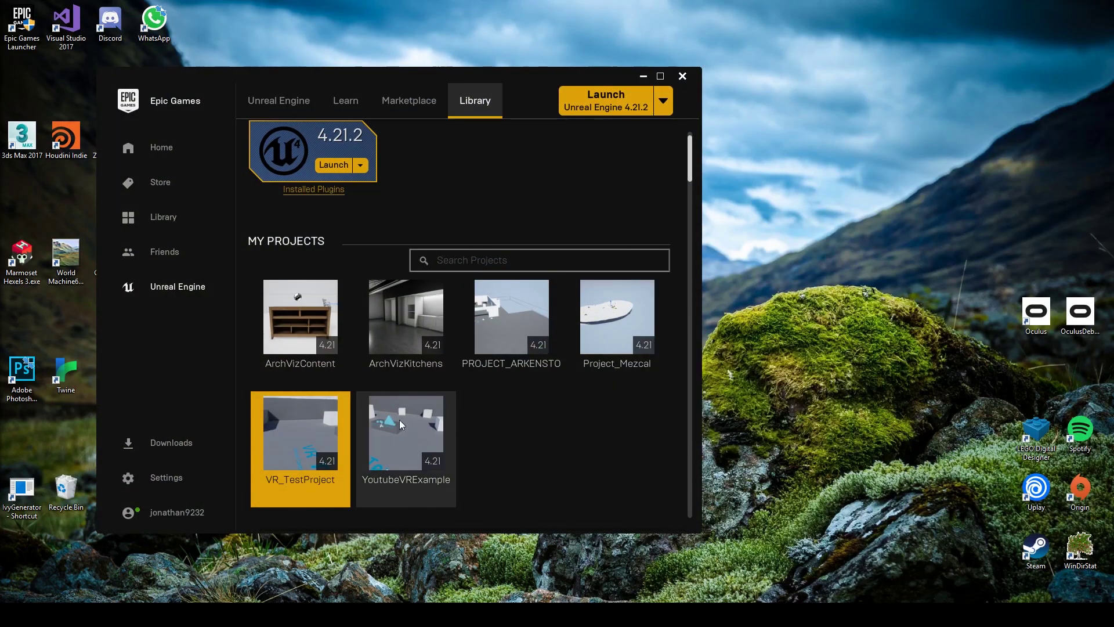
pyautogui.doubleClick(380, 413)
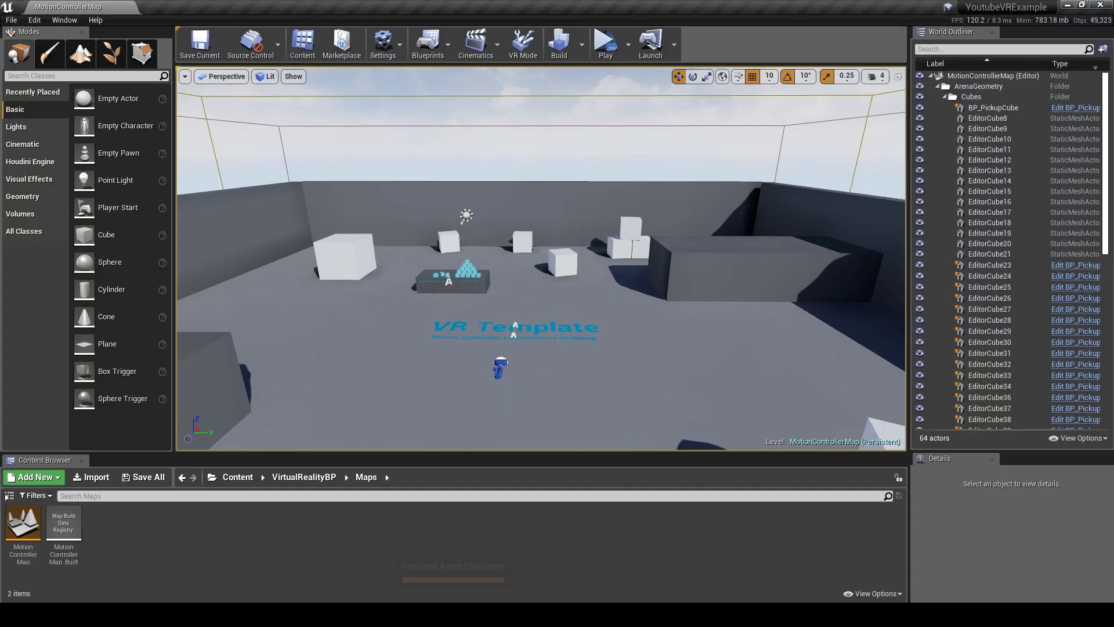
pyautogui.moveTo(380, 413); pyautogui.dragTo(365, 404, button='right')
# Apply an Engine Scalability quality preset and fly around the level to check performance.
pyautogui.moveTo(539, 259); pyautogui.dragTo(609, 259, button='right')
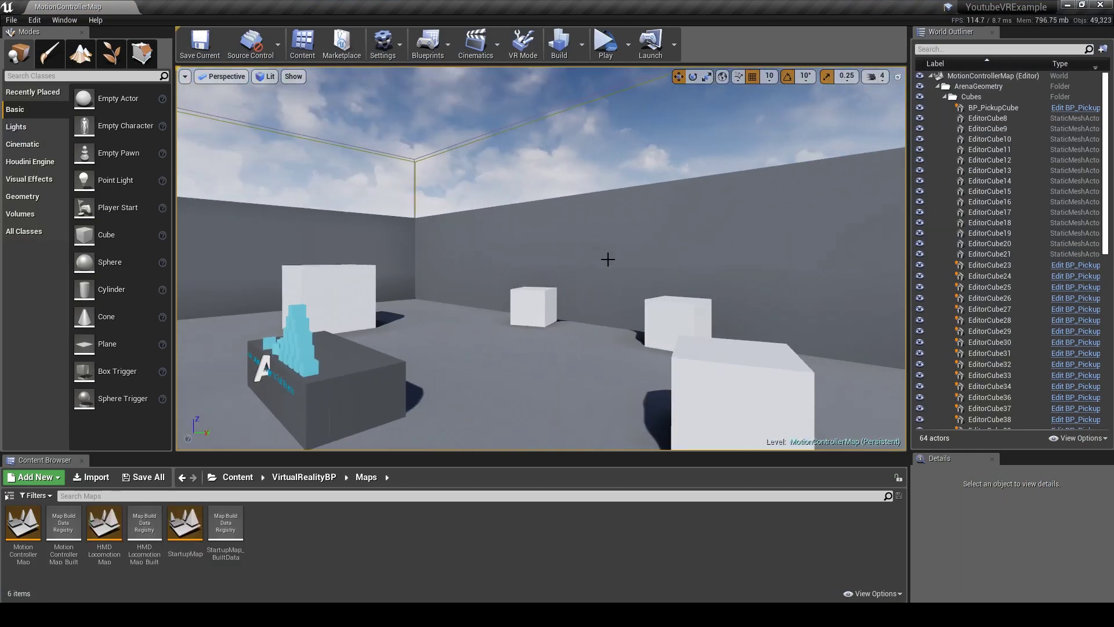
pyautogui.click(383, 43)
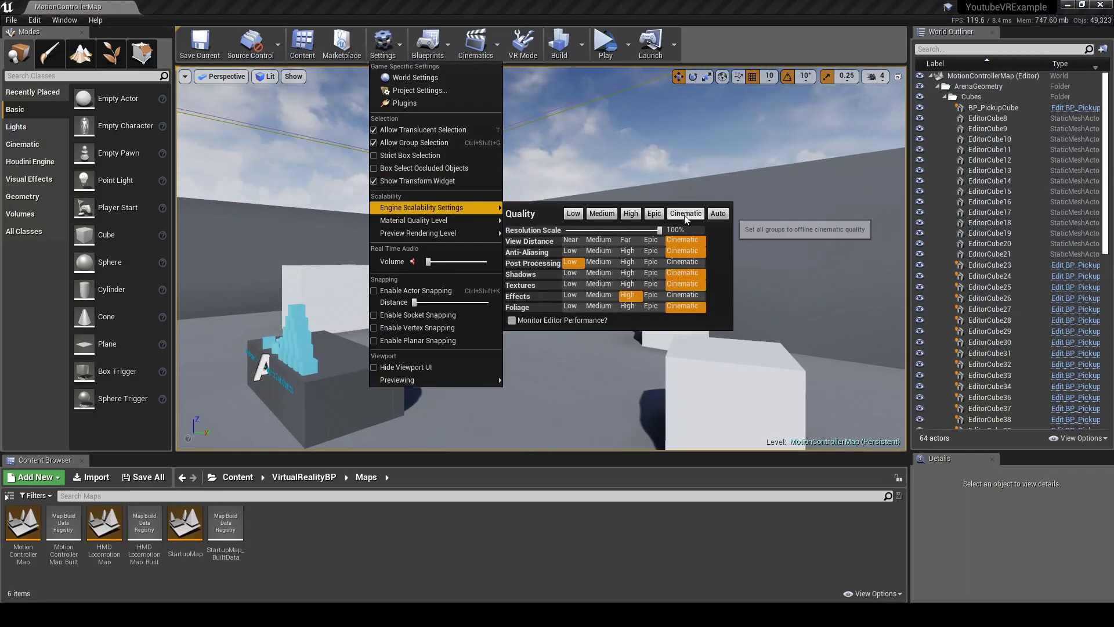
pyautogui.click(715, 215)
pyautogui.moveTo(641, 116); pyautogui.dragTo(642, 116, button='right')
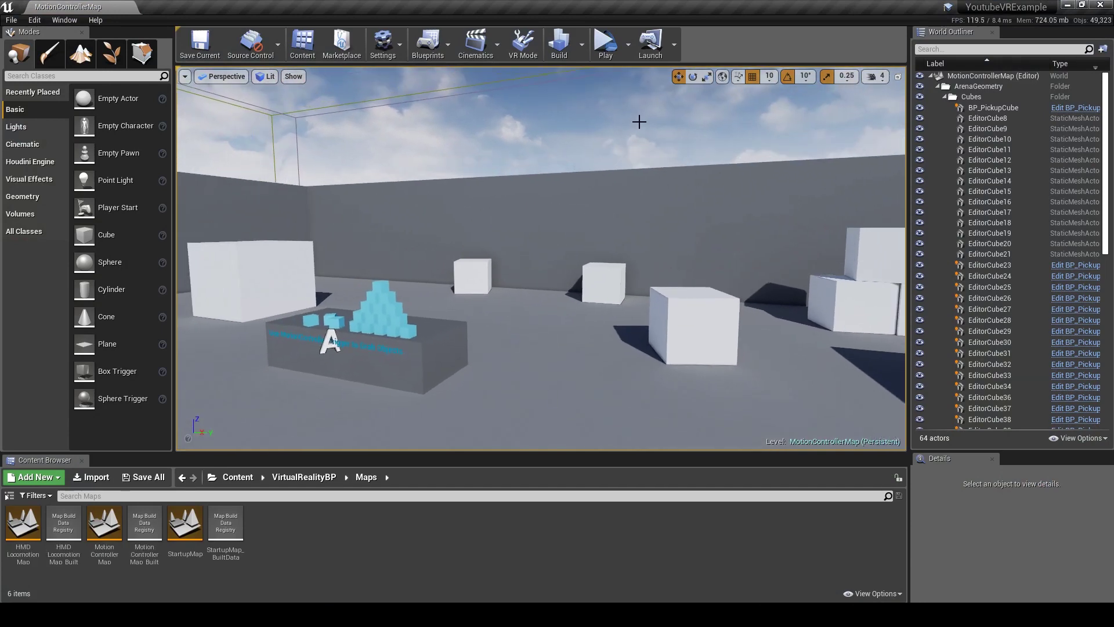
pyautogui.moveTo(586, 241); pyautogui.dragTo(587, 246, button='right')
# Run the console command t.MaxFPS =200 to cap the frame rate at 200.
pyautogui.press('`')
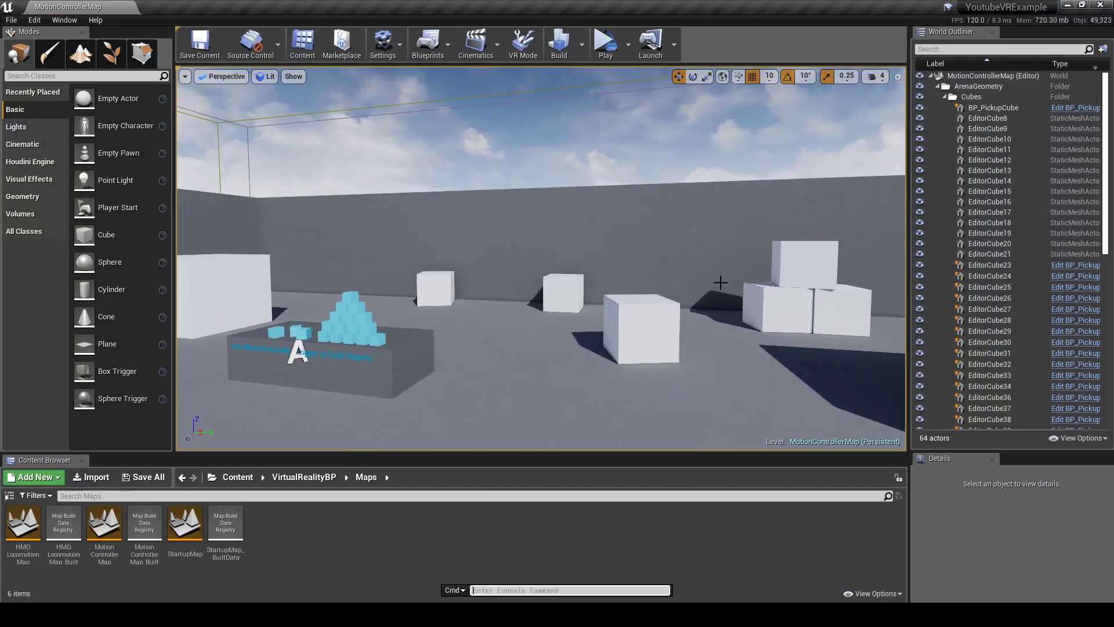
pyautogui.write('maxfps')
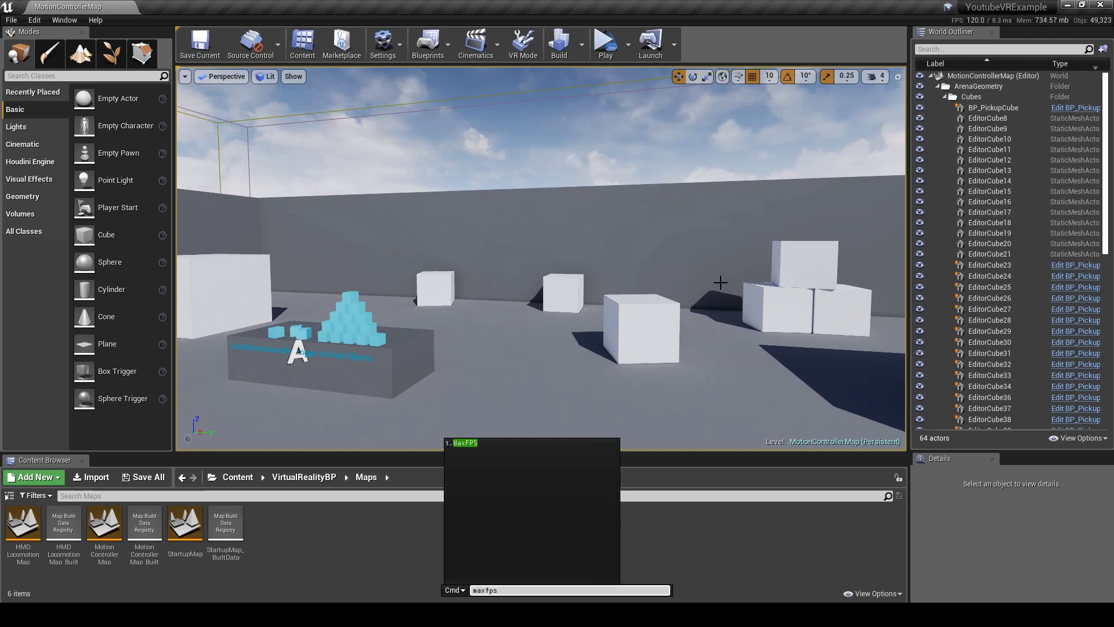
pyautogui.press('Down')
pyautogui.write('=')
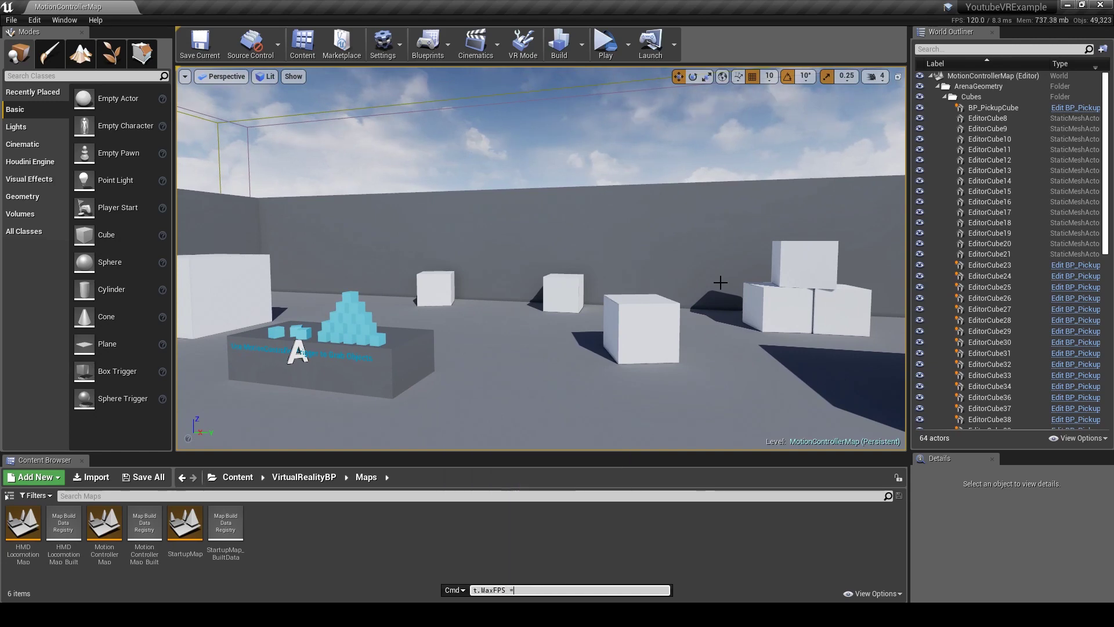
pyautogui.write('200')
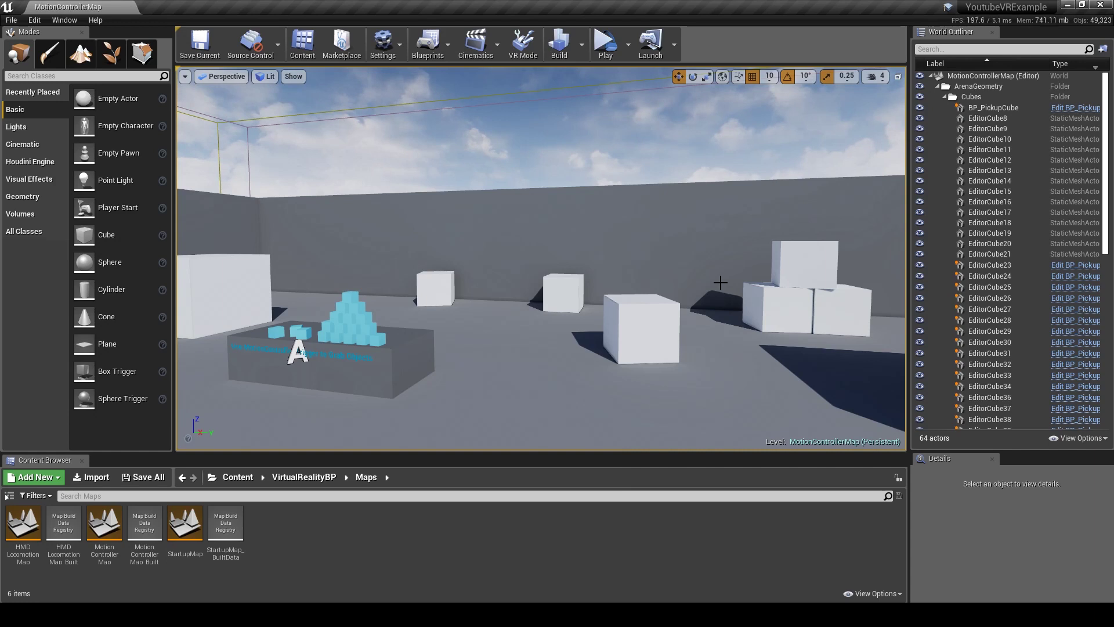
pyautogui.press('Return')
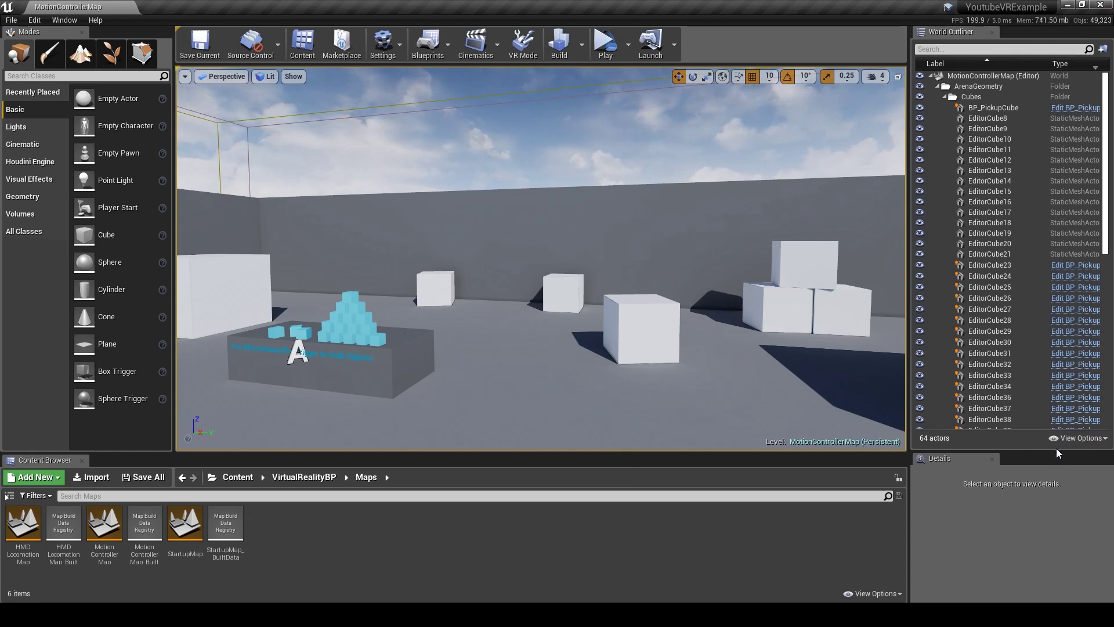
pyautogui.moveTo(1054, 455); pyautogui.dragTo(1054, 435)
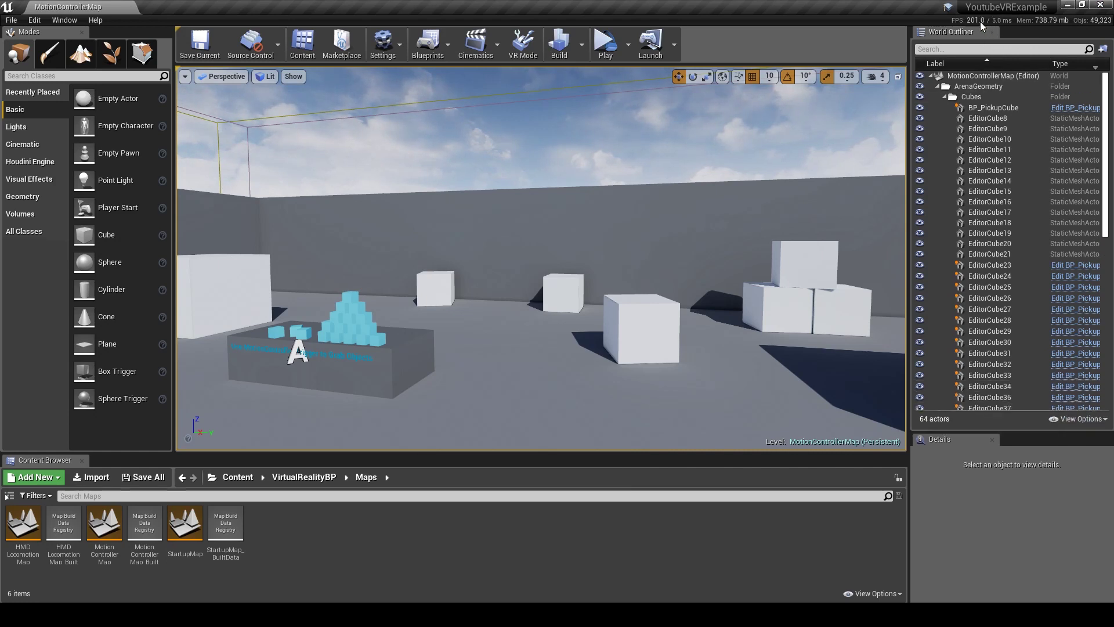
pyautogui.moveTo(593, 288); pyautogui.dragTo(592, 316, button='right')
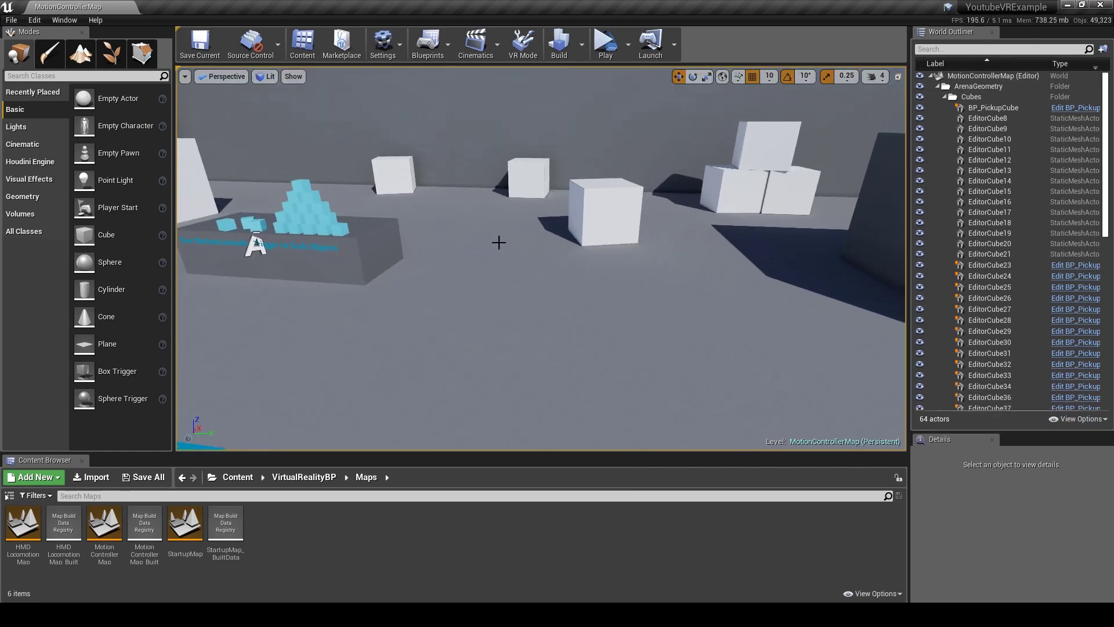
pyautogui.moveTo(601, 254); pyautogui.dragTo(595, 268, button='right')
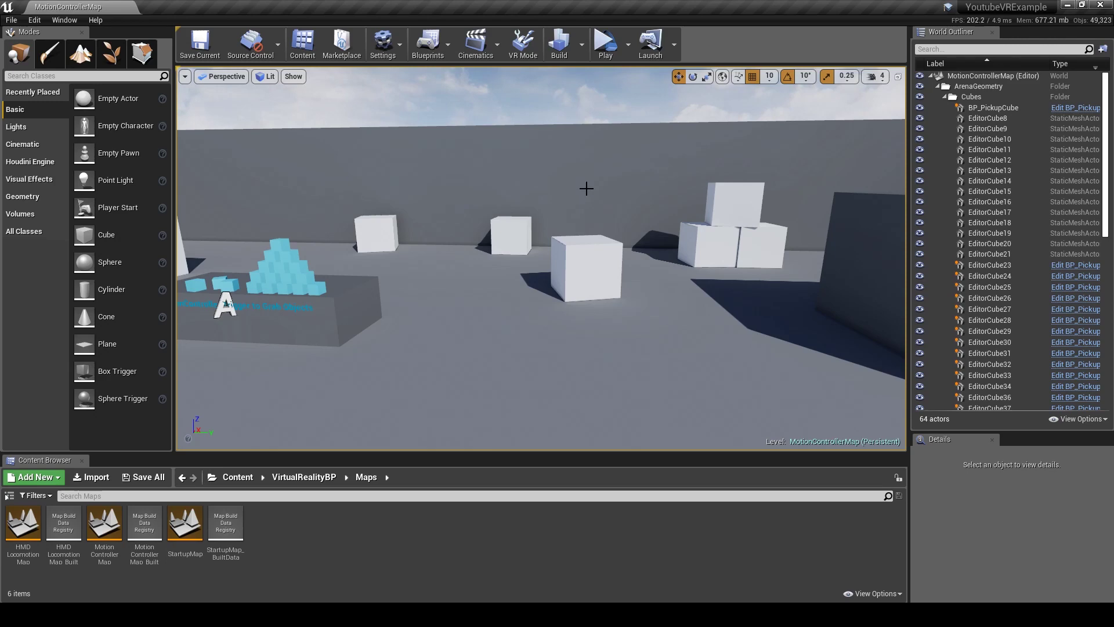
# Widen the World Outliner panel and look around the VR Template arena.
pyautogui.moveTo(600, 250); pyautogui.dragTo(554, 316)
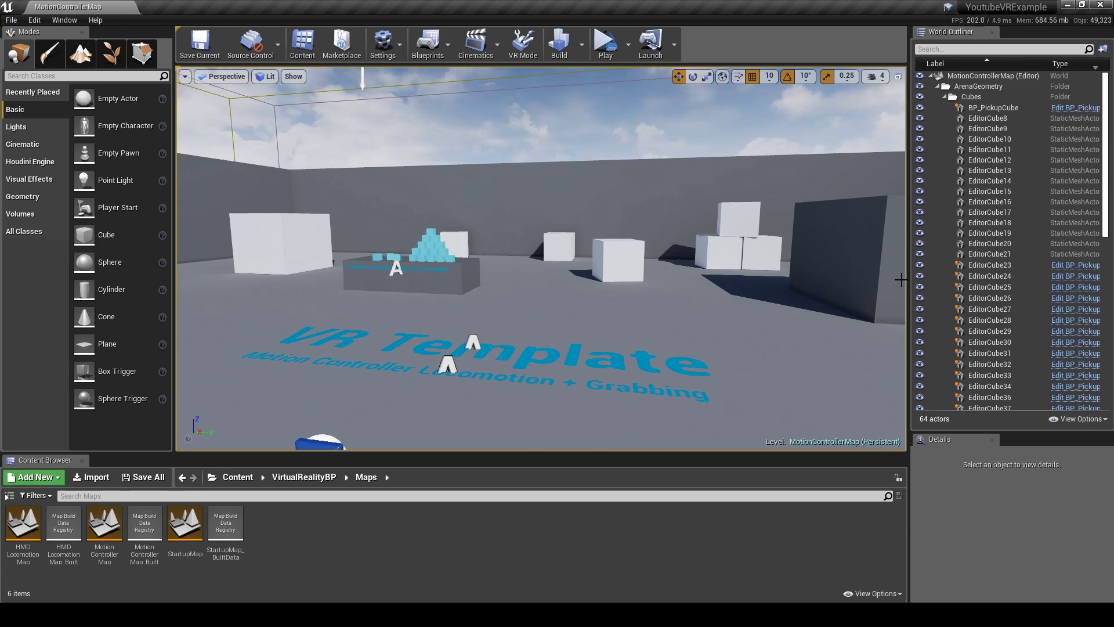
pyautogui.moveTo(908, 273); pyautogui.dragTo(874, 273)
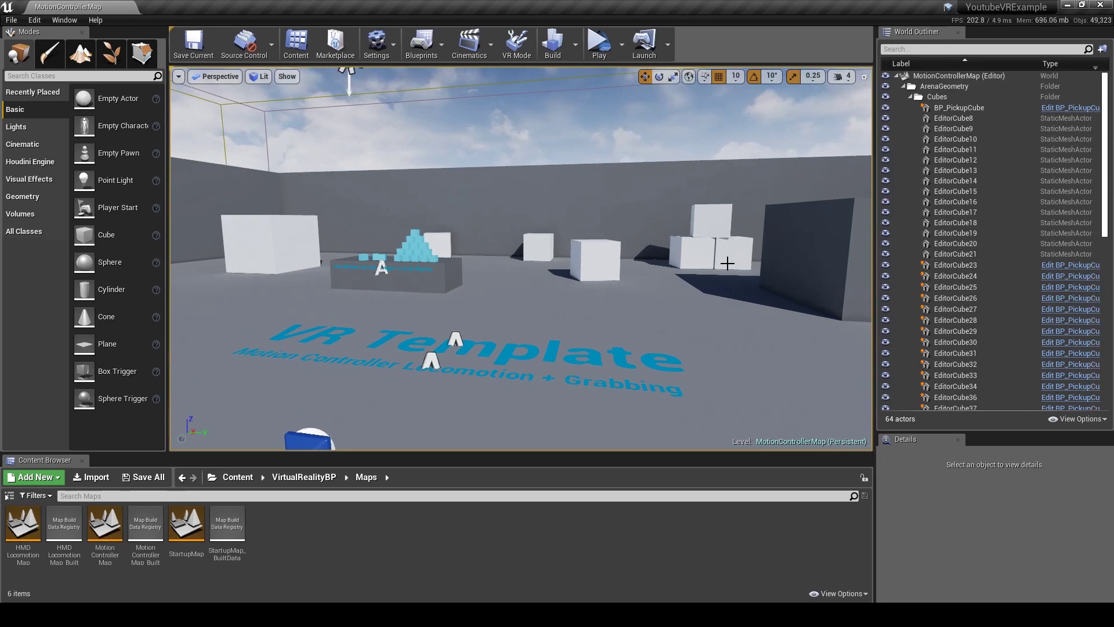
pyautogui.moveTo(722, 257)
pyautogui.mouseDown(button='right')
pyautogui.moveTo(684, 261)
pyautogui.moveTo(728, 263)
pyautogui.mouseUp(button='right')
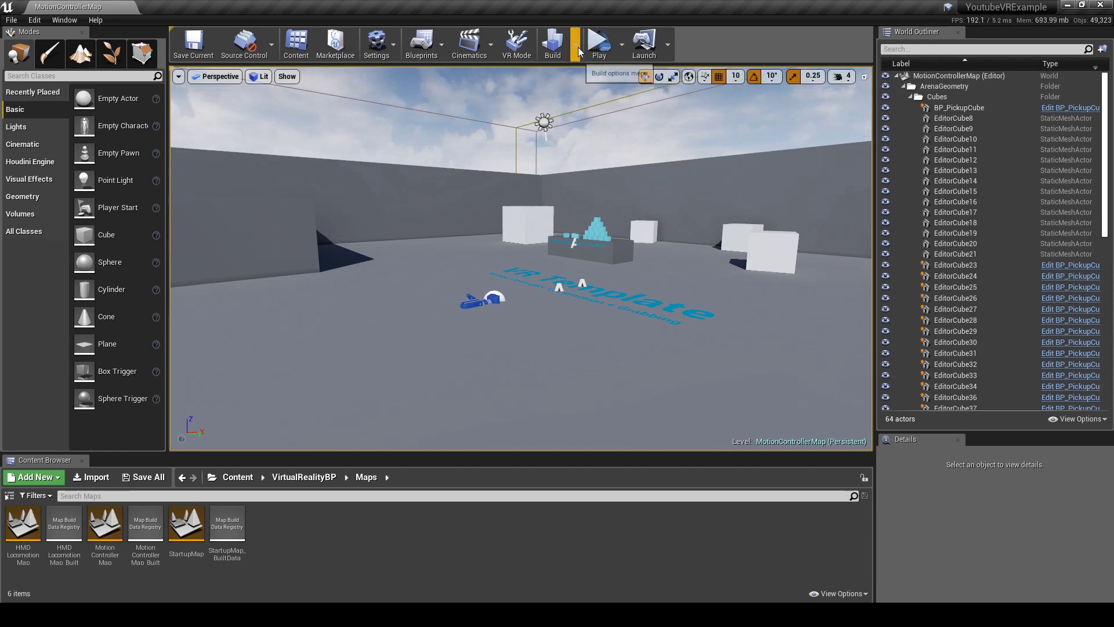
pyautogui.click(609, 42)
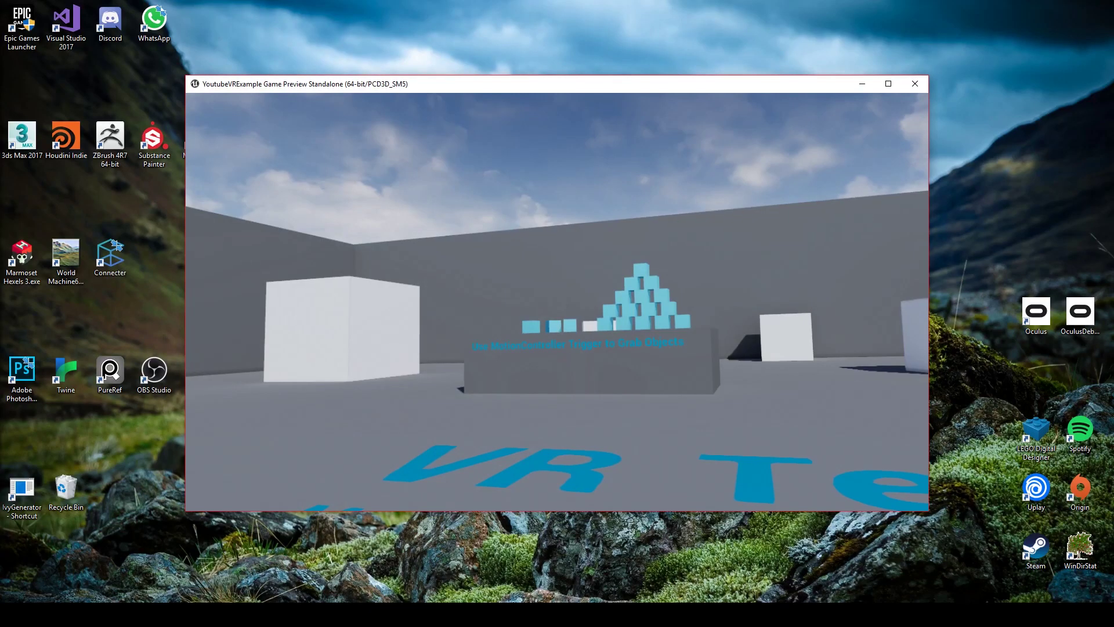
pyautogui.press('`')
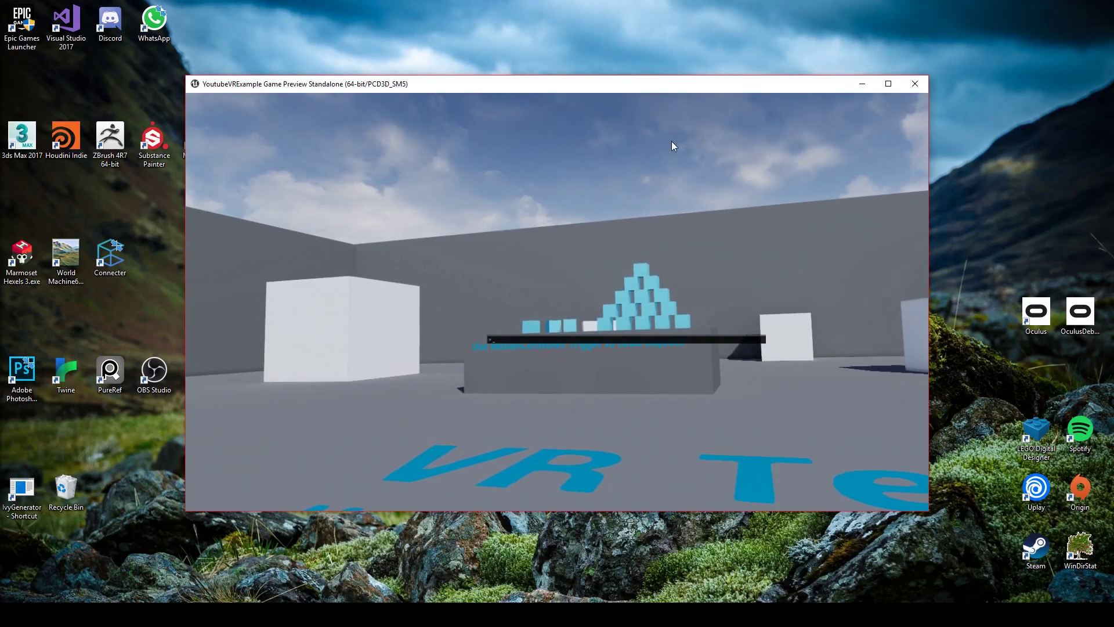
pyautogui.write('stat')
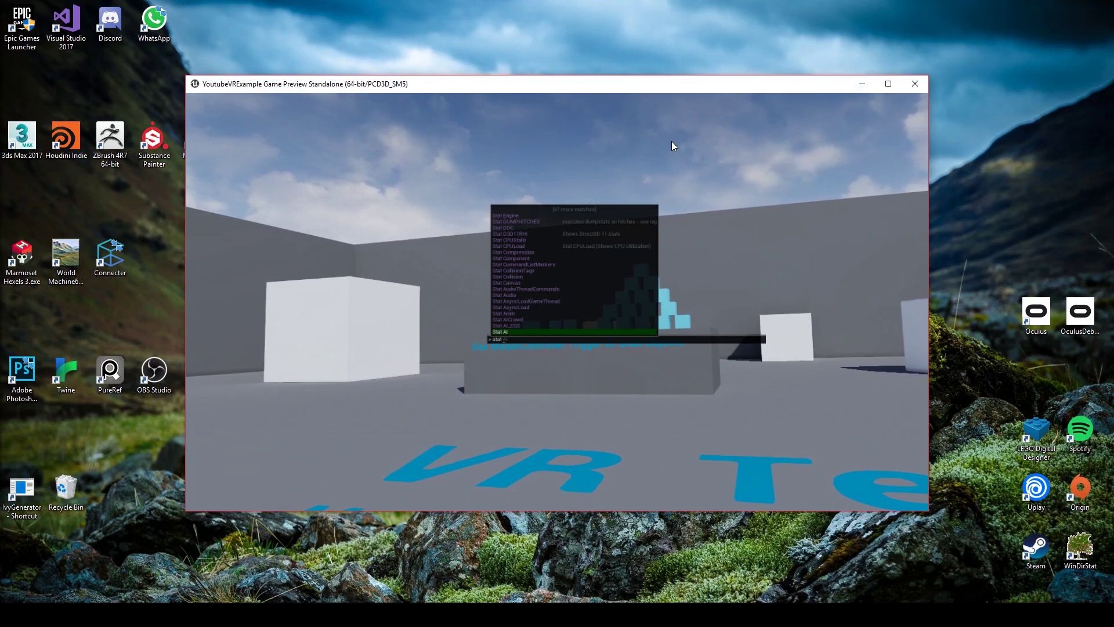
pyautogui.write(' fps')
pyautogui.press('Return')
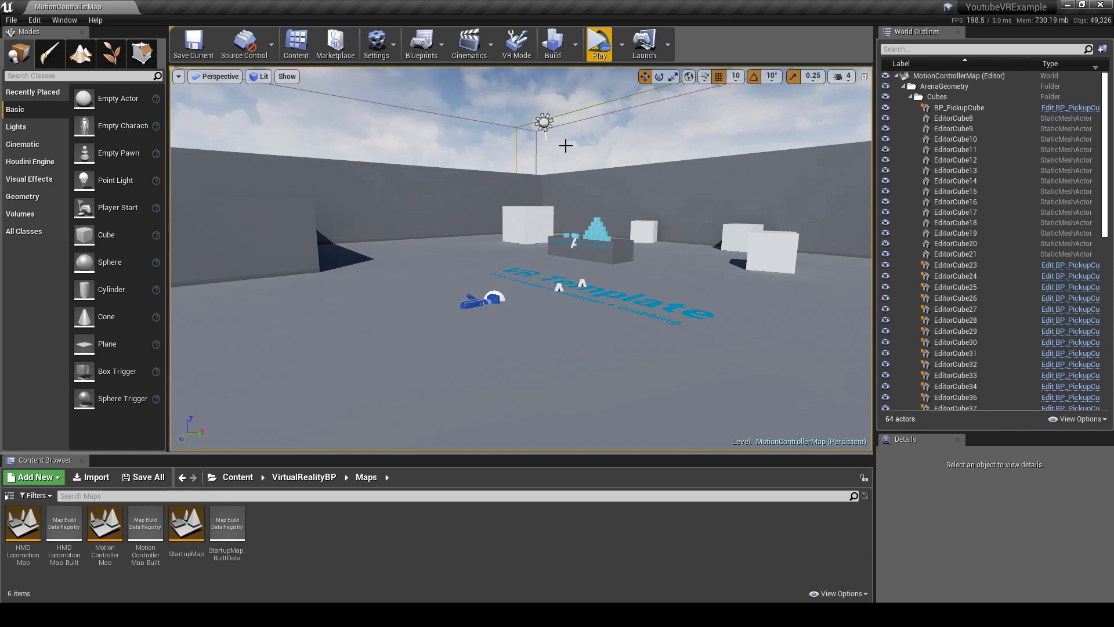
pyautogui.moveTo(571, 297); pyautogui.dragTo(686, 263)
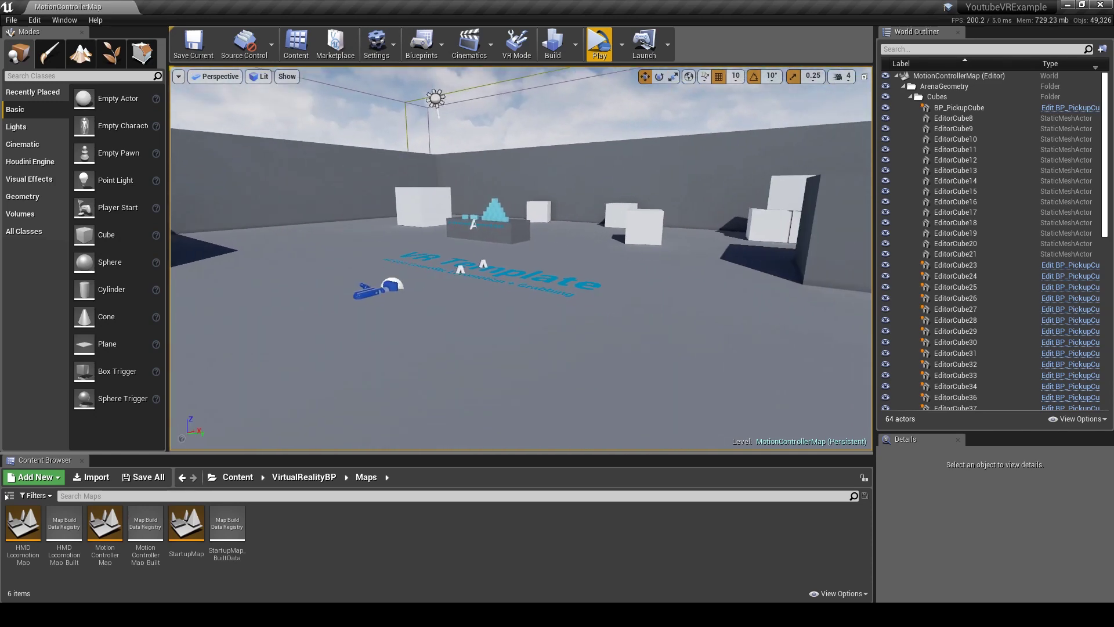